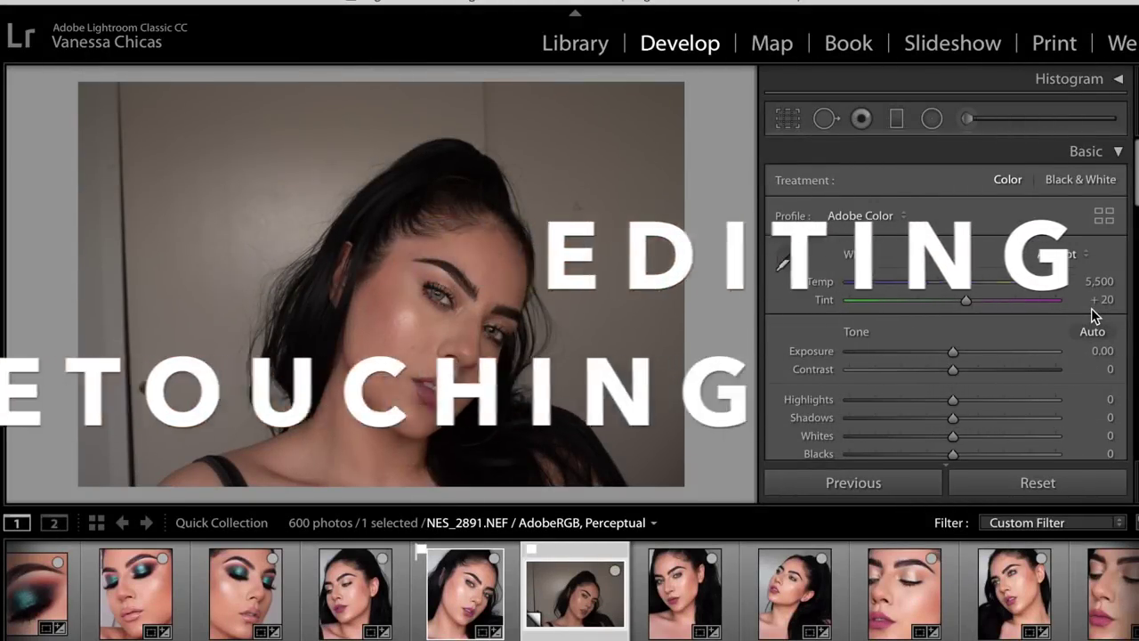
- Crop the NES_2891 portrait to the 4 x 5 / 8 x 10 aspect ratio, framing the woman's face
left_click(778, 122)
left_click_drag(691, 283, 506, 258)
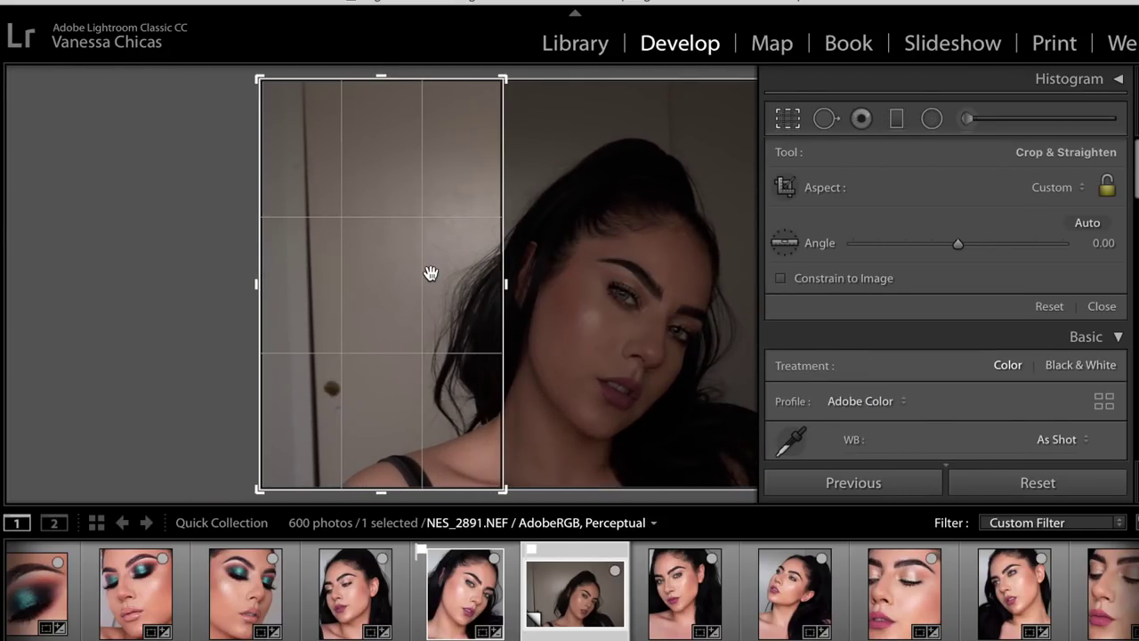
left_click(1059, 187)
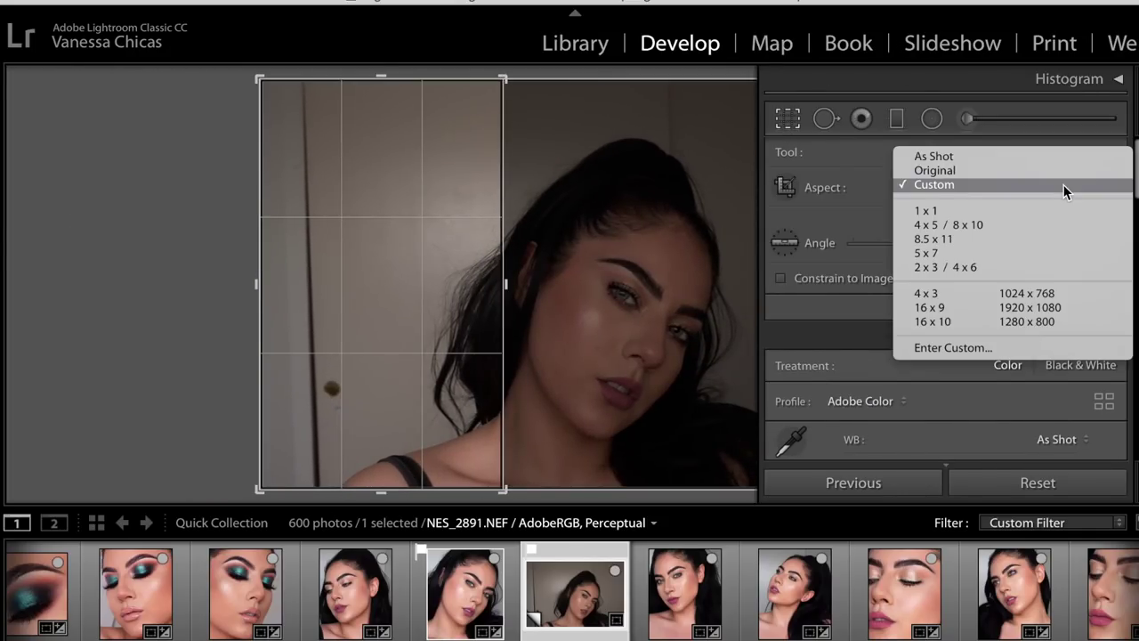
left_click(1030, 224)
left_click_drag(433, 301, 204, 223)
key("Return")
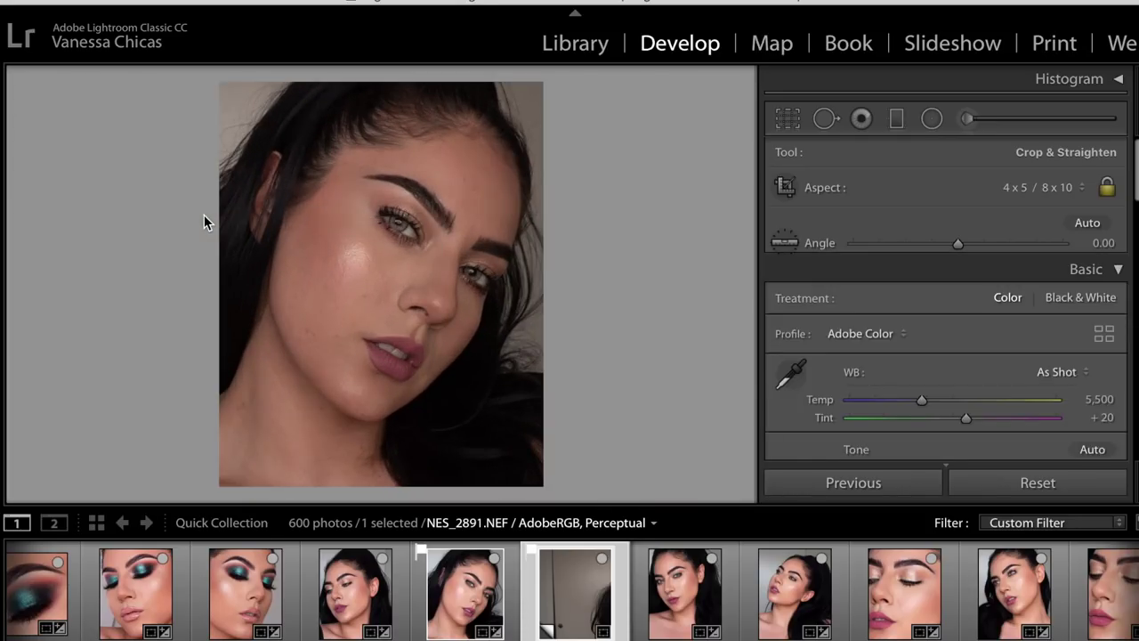
- Raise the exposure to +0.65, cool the white balance temperature to 4,653 and increase the contrast to +20
left_click_drag(952, 350, 966, 352)
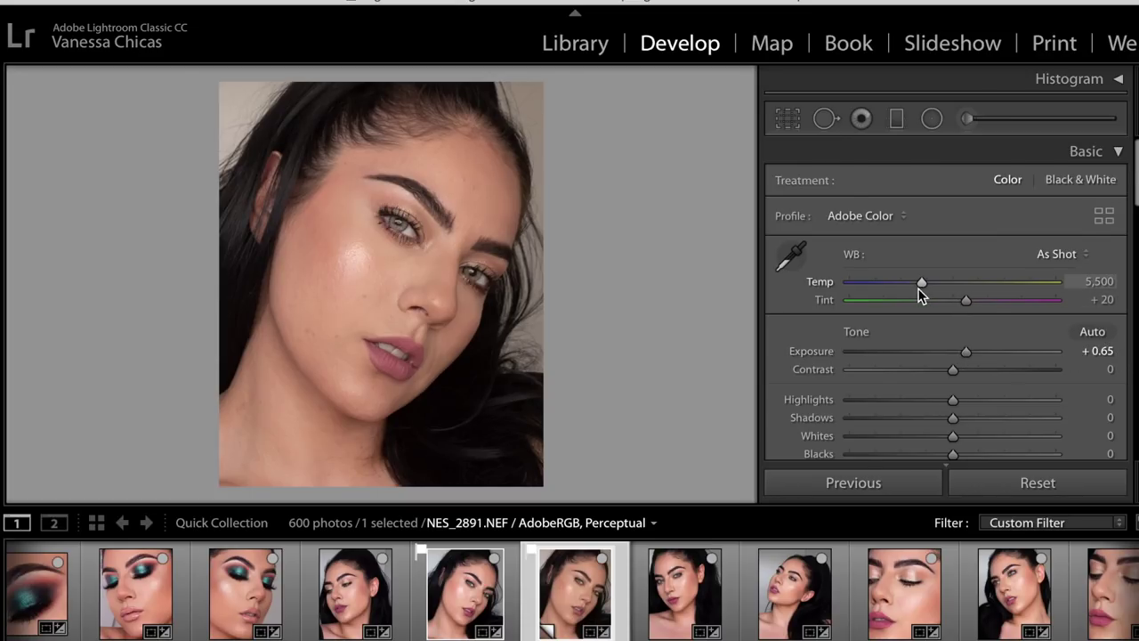
left_click_drag(911, 284, 901, 283)
left_click(969, 370)
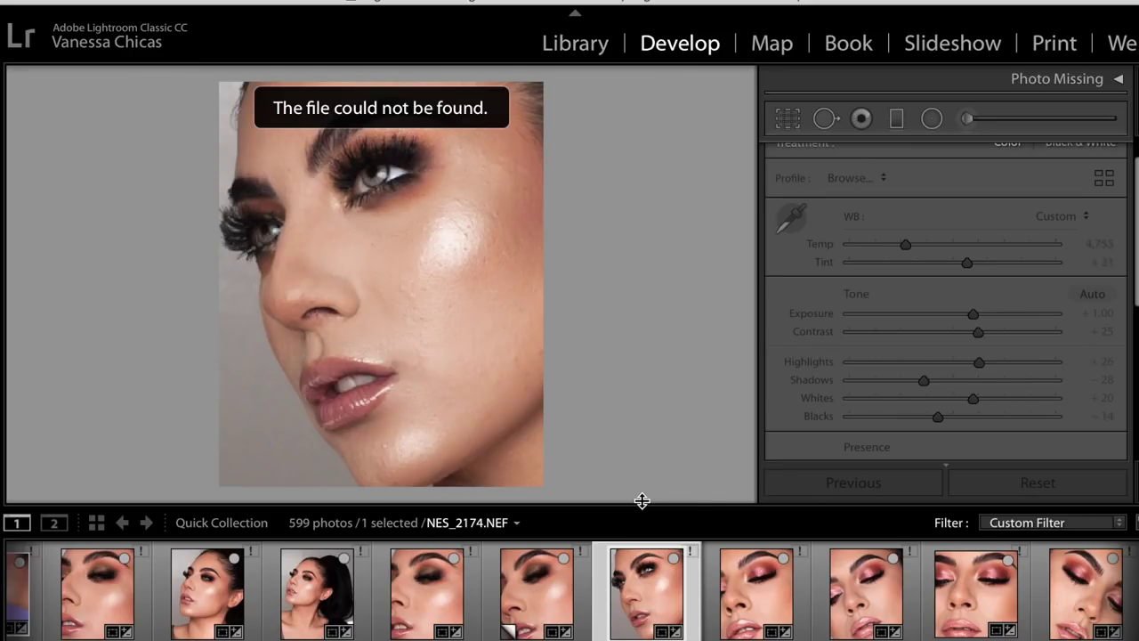
- Return to the NES_2891 photo and browse the filmstrip for earlier edited portraits
key("ctrl+z")
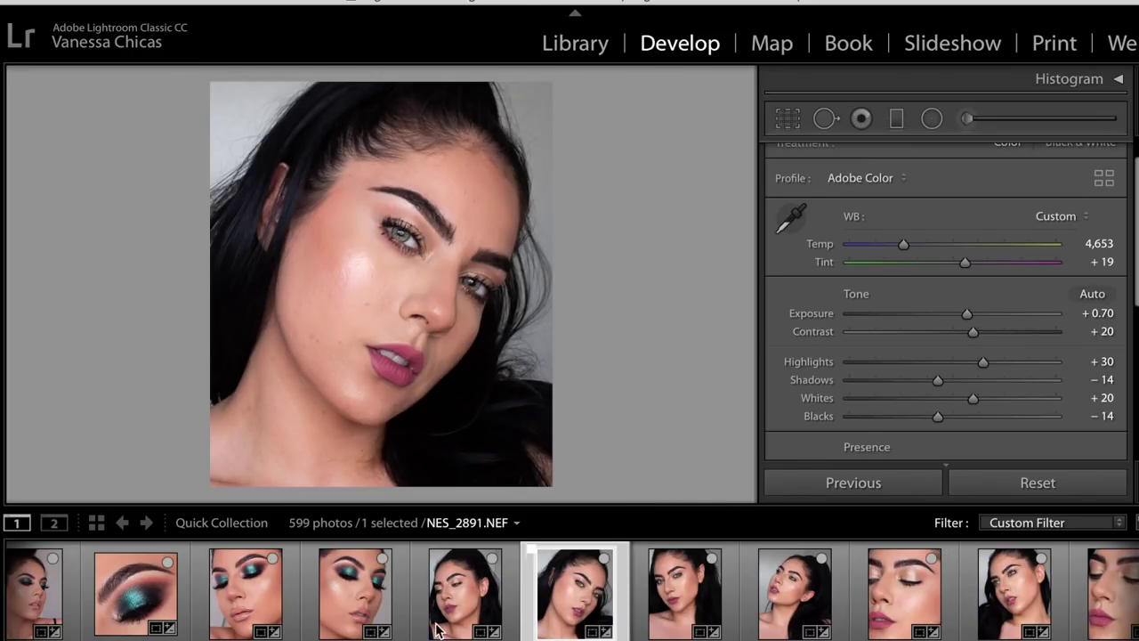
scroll(299, 636, "left", 10)
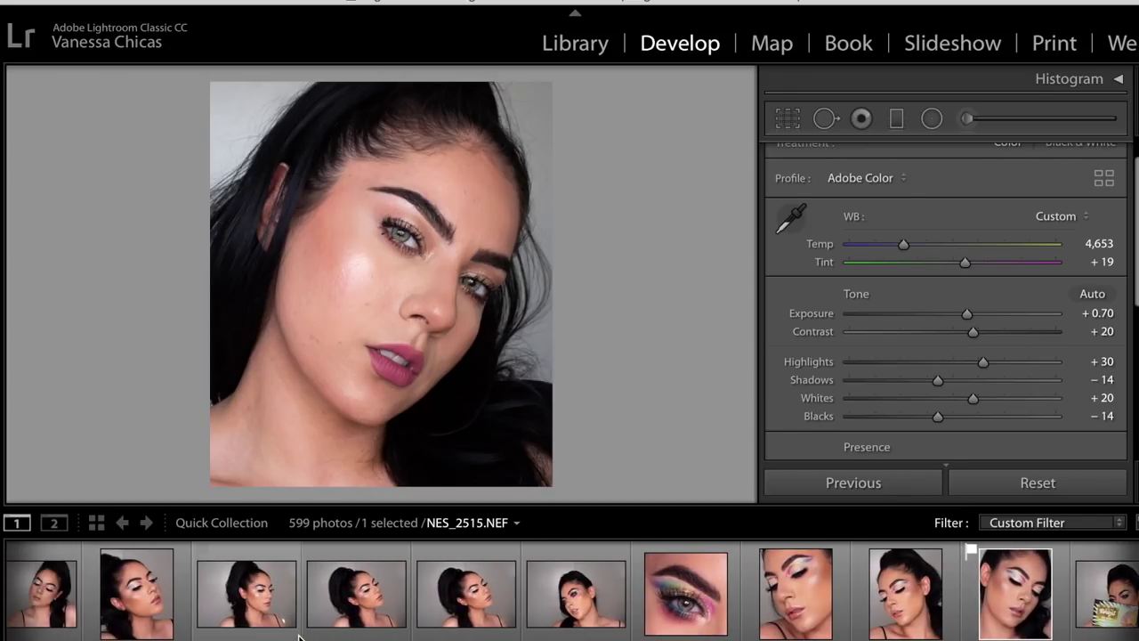
scroll(299, 638, "up", 1)
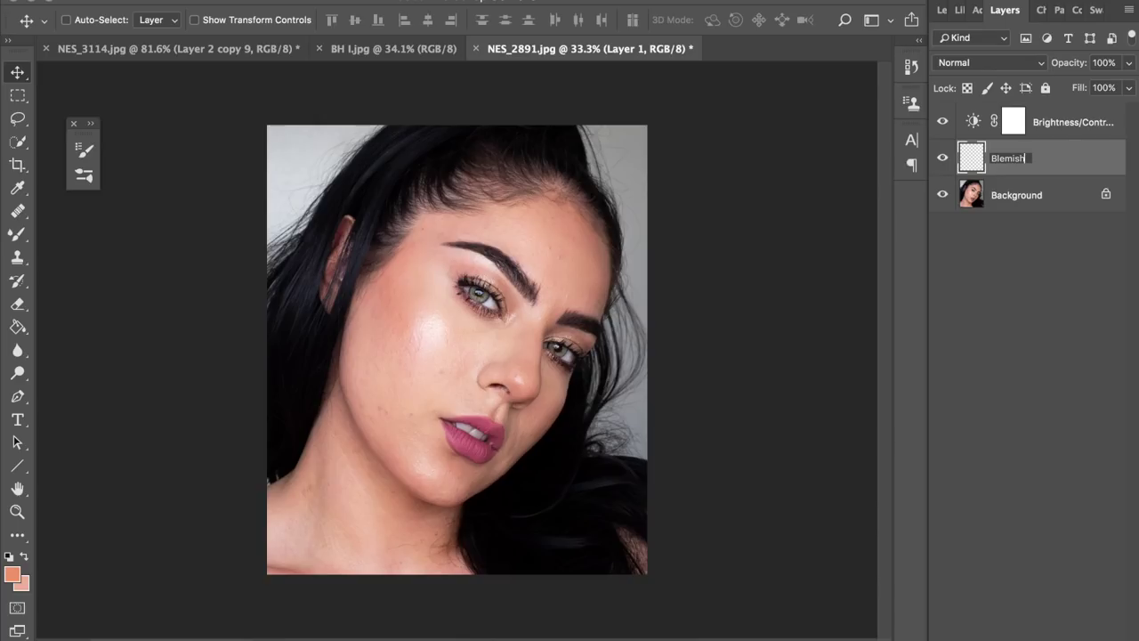
- In Photoshop, name the empty layer above the background Blemishes and choose the Healing Brush Tool
type("es")
key("Return")
left_click(17, 214)
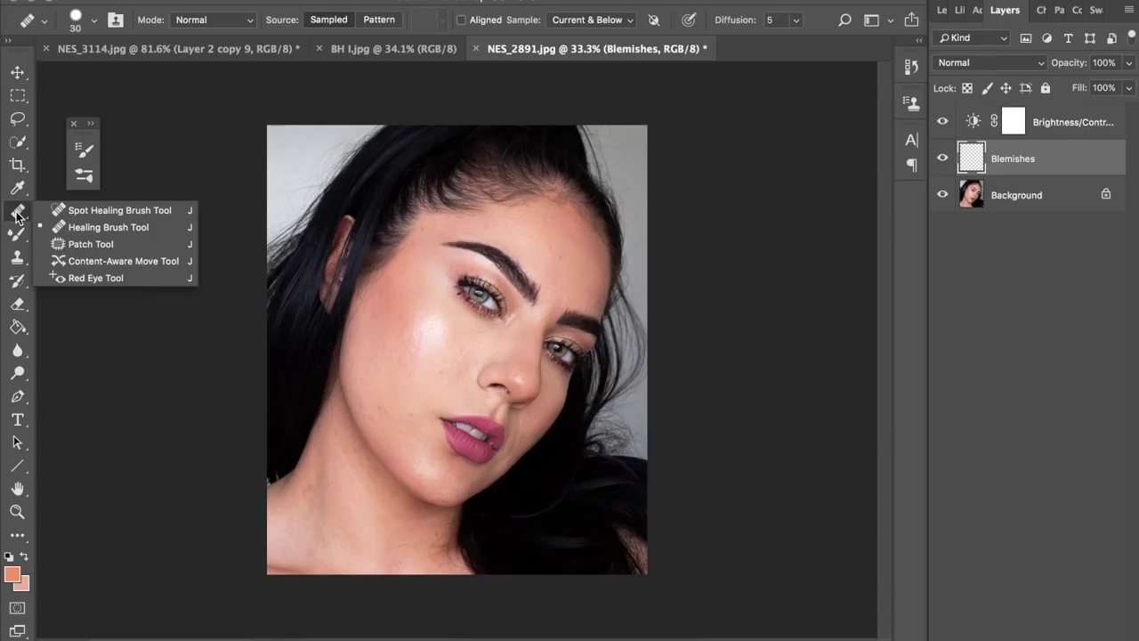
left_click(75, 230)
- Sample clean skin on the lower neck and heal the small blemish there with the 30 px brush
scroll(567, 293, "up", 5)
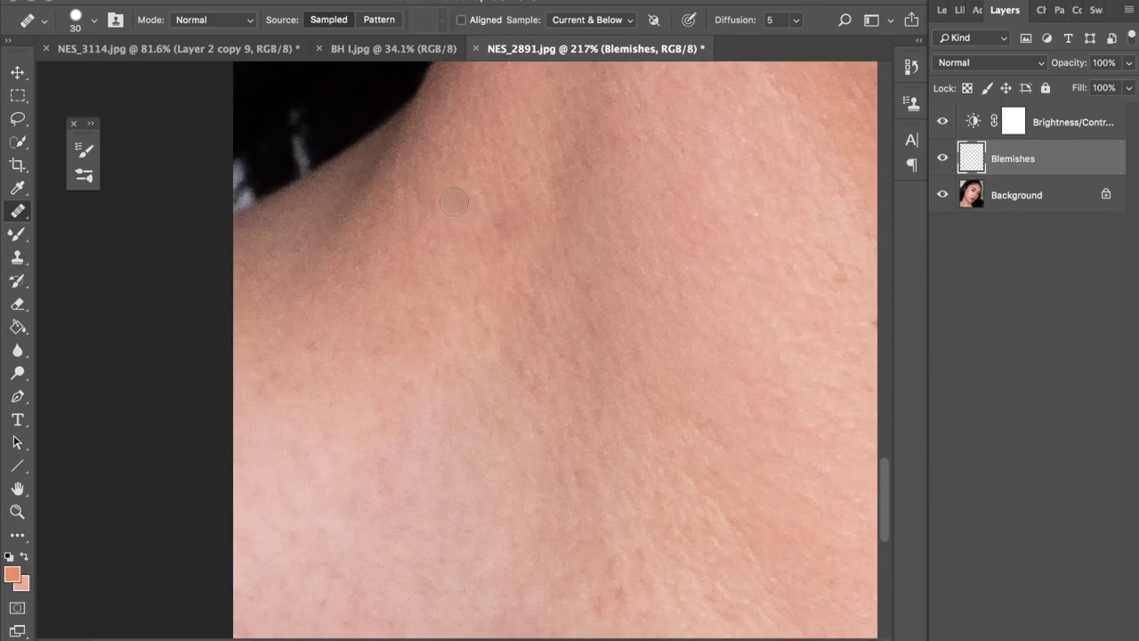
scroll(483, 326, "down", 4)
left_click(532, 354, "alt")
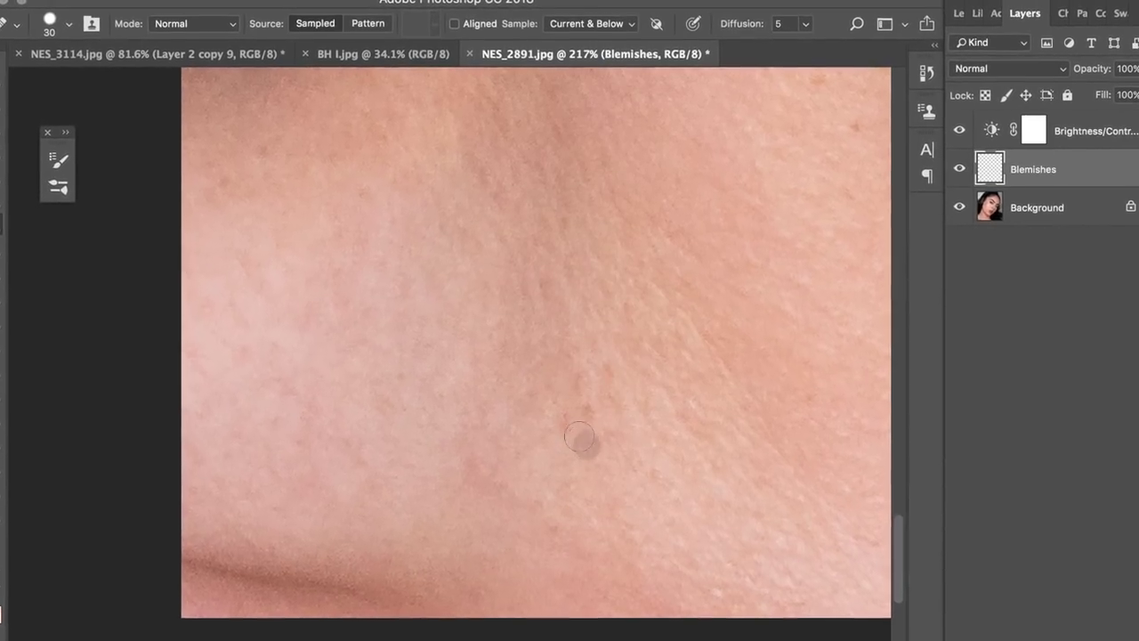
left_click(568, 398)
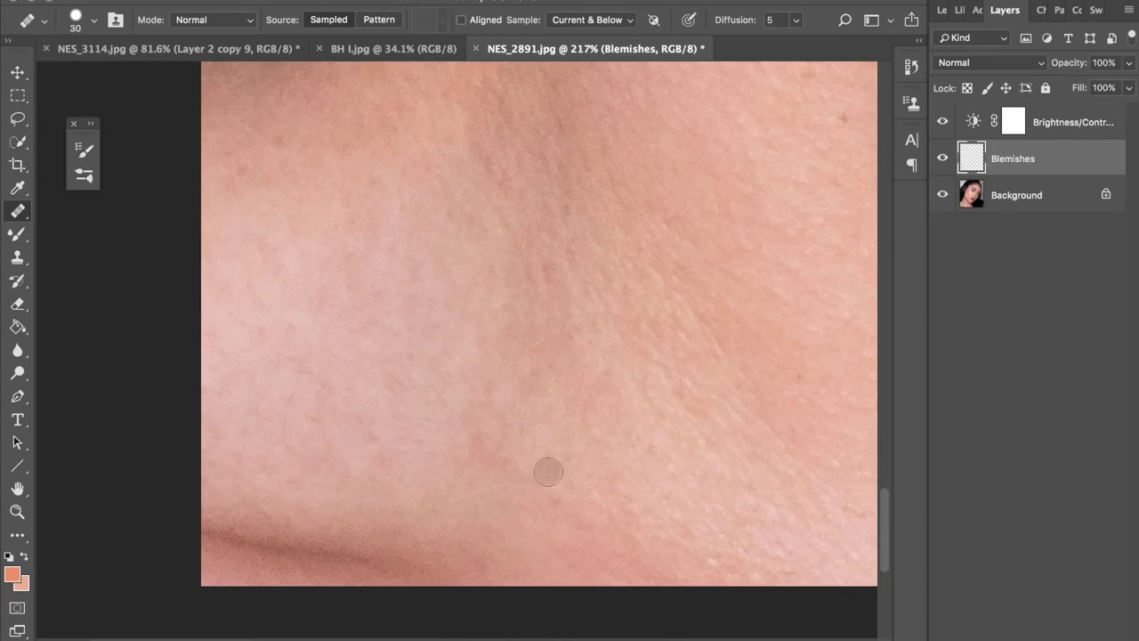
- Heal the small dark spot on the chest skin near the photo's lower edge
scroll(548, 472, "right", 3)
scroll(549, 472, "right", 3)
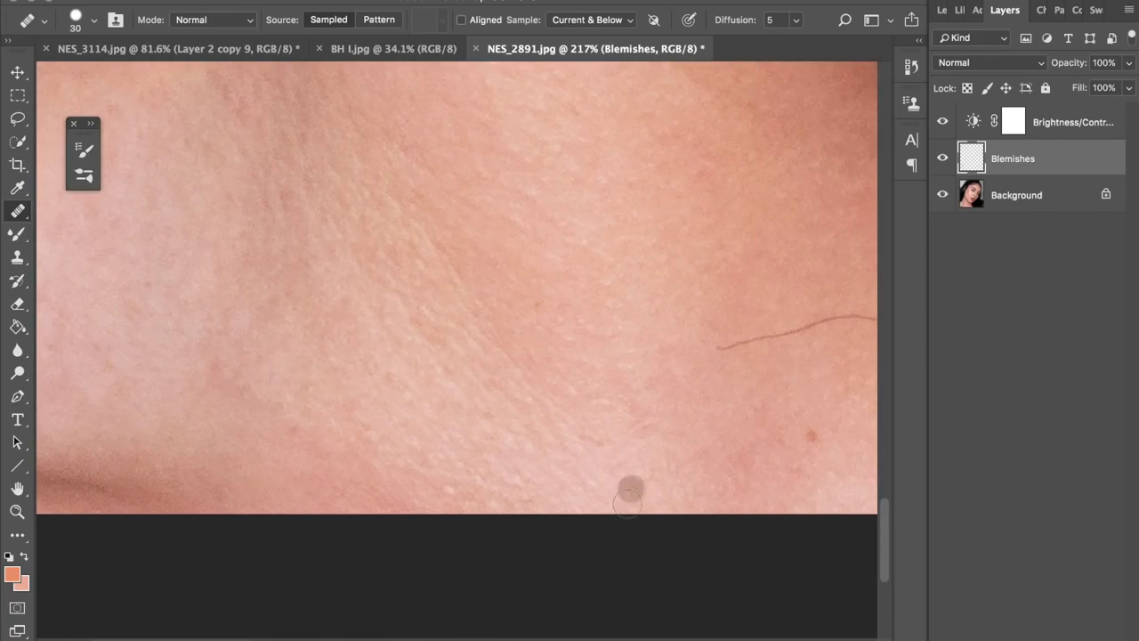
key("super+plus")
scroll(627, 505, "up", 4)
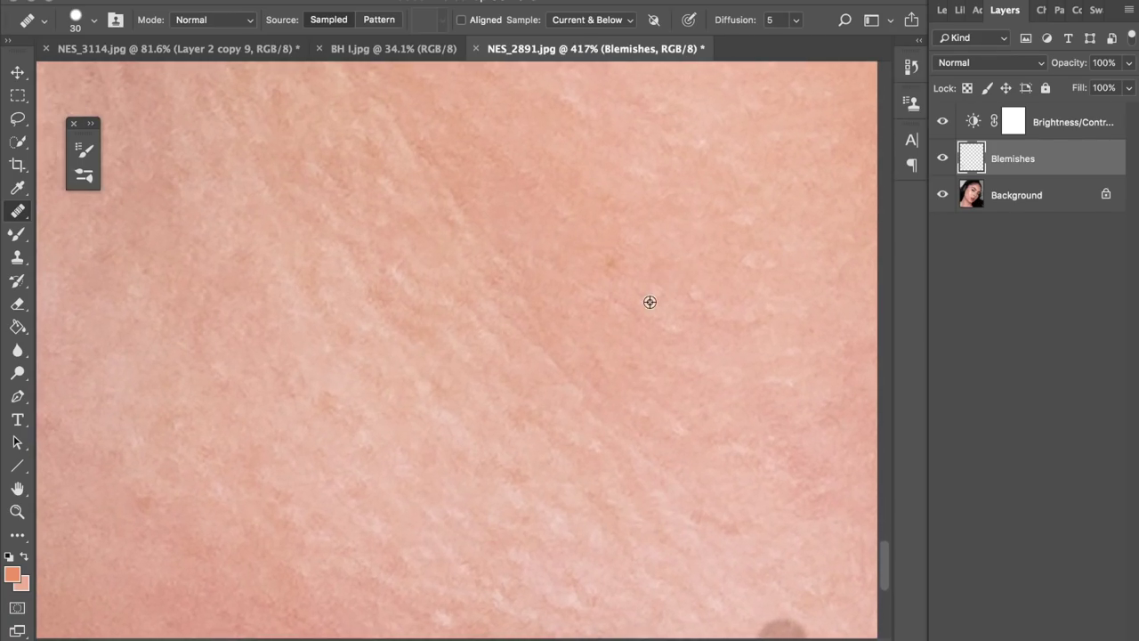
scroll(623, 418, "right", 3)
scroll(572, 482, "down", 1)
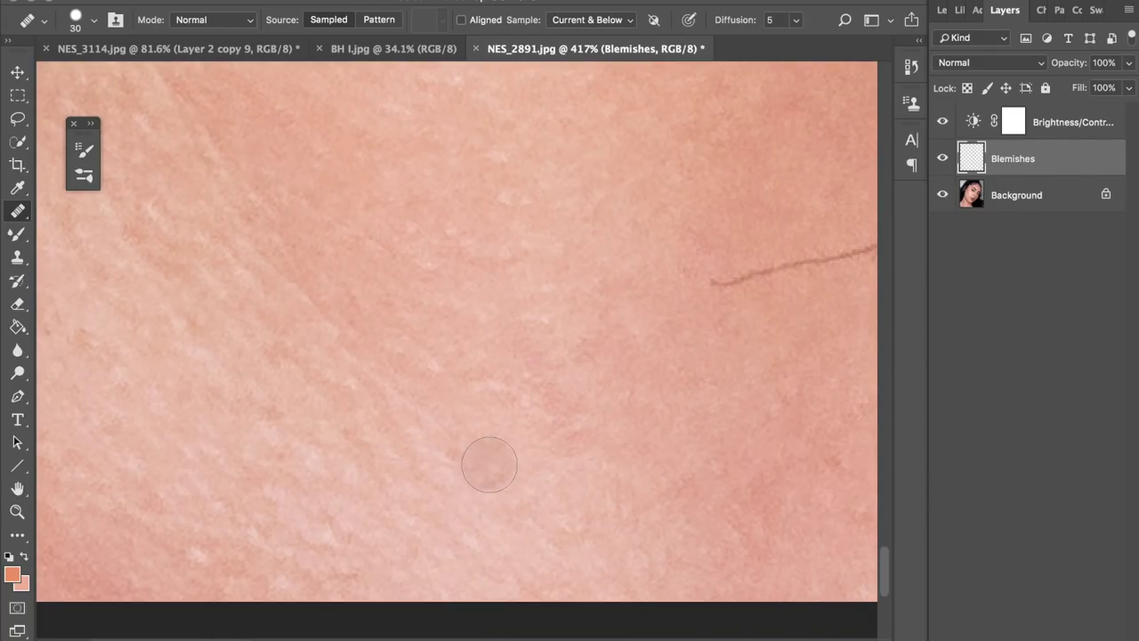
scroll(661, 373, "right", 1)
scroll(662, 373, "right", 3)
scroll(534, 427, "down", 1)
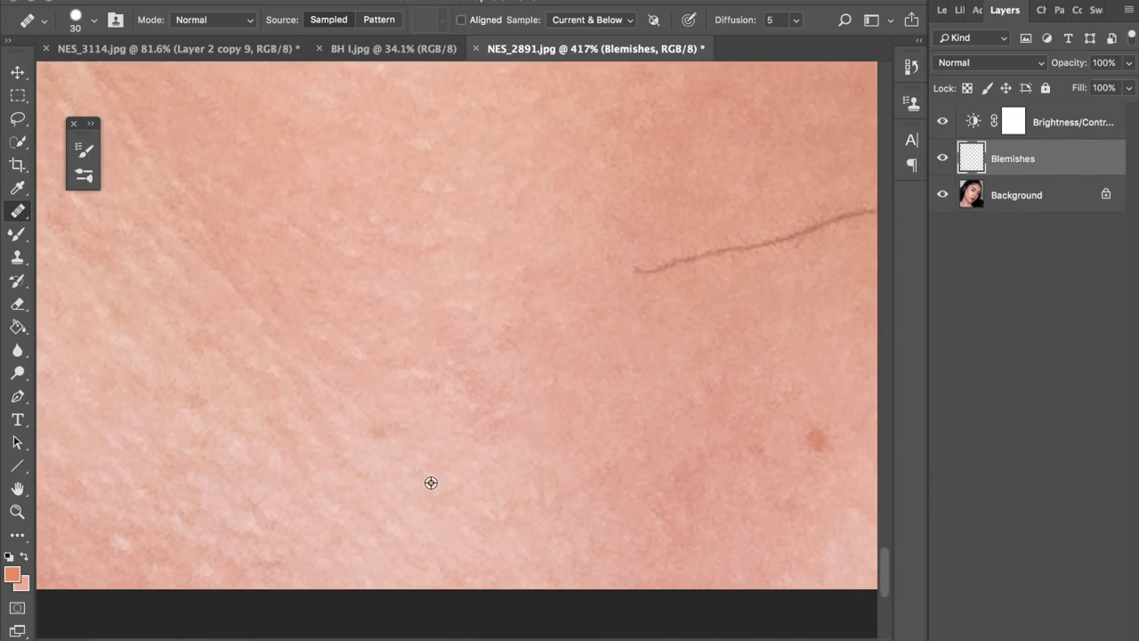
left_click(378, 429)
- Heal the red spot on the chest below the stray hair
scroll(579, 432, "right", 4)
scroll(611, 433, "up", 1)
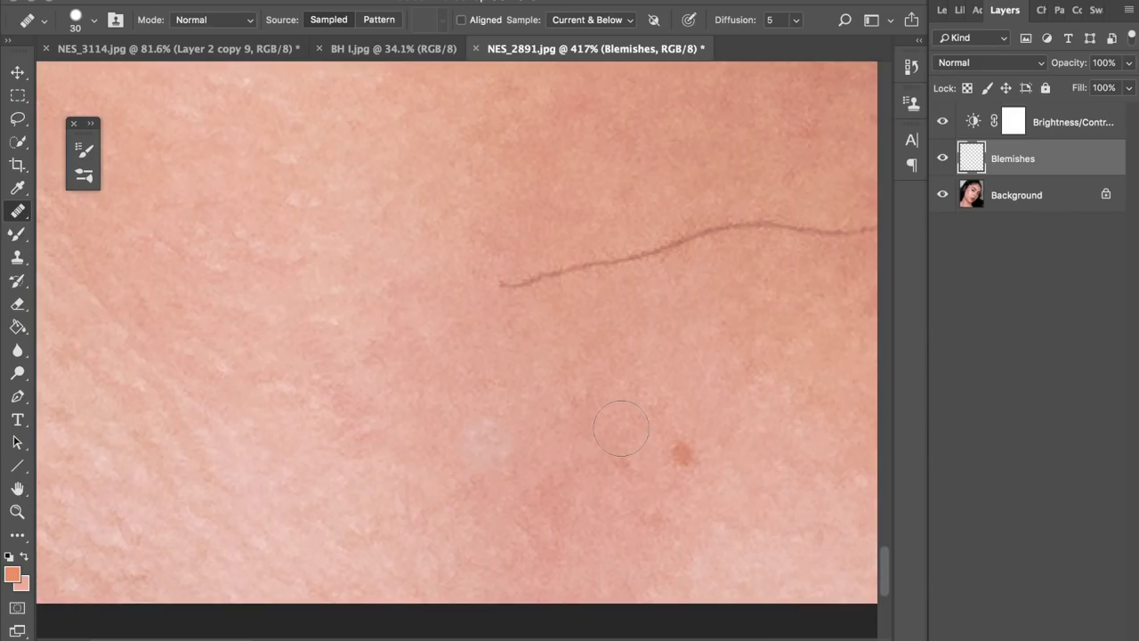
left_click(660, 449)
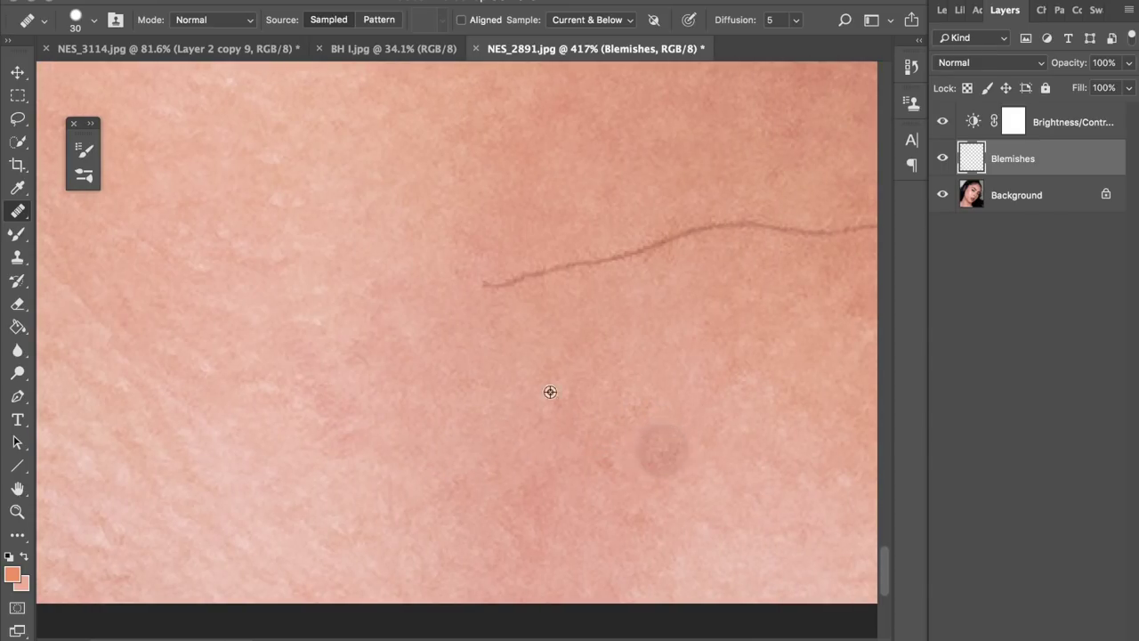
- Remove the stray hair strand lying across the lower neck by healing along its length
left_click(493, 287)
left_click(511, 278)
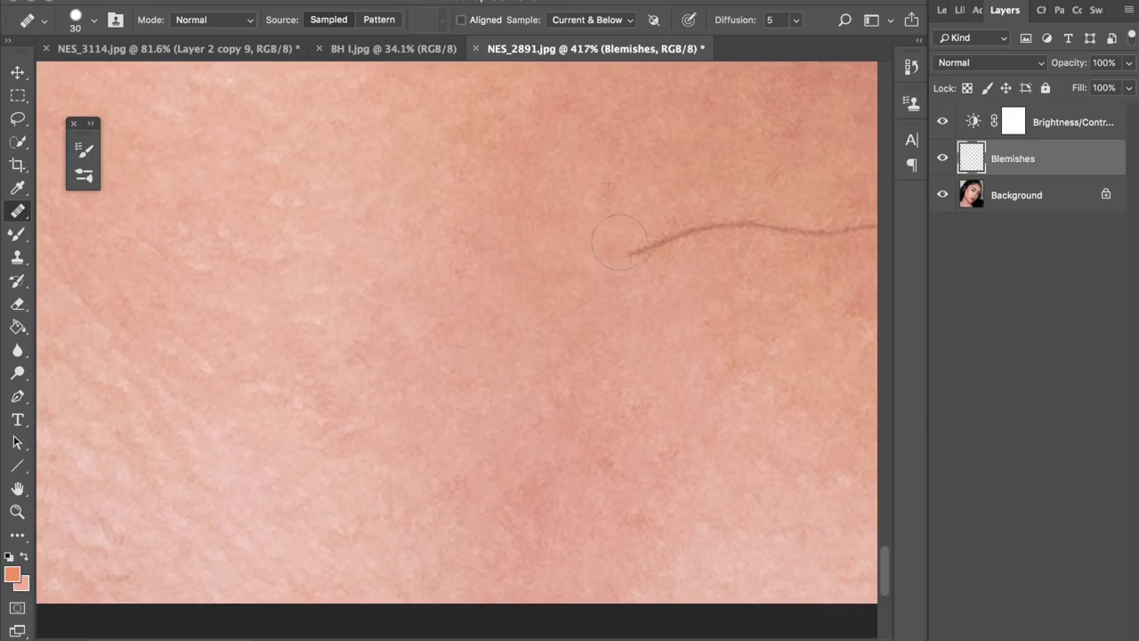
scroll(690, 234, "right", 4)
left_click(541, 241)
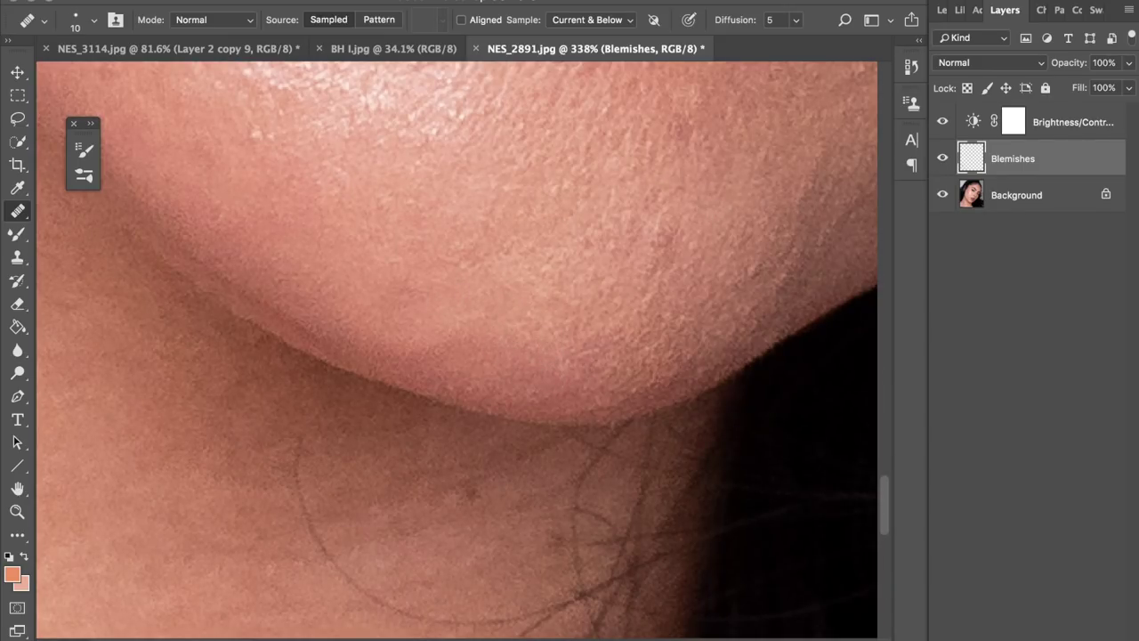
- Touch up small spots along the chin and jawline with a smaller healing brush
scroll(657, 282, "up", 1)
scroll(621, 317, "left", 5)
key("[")
scroll(618, 275, "up", 2)
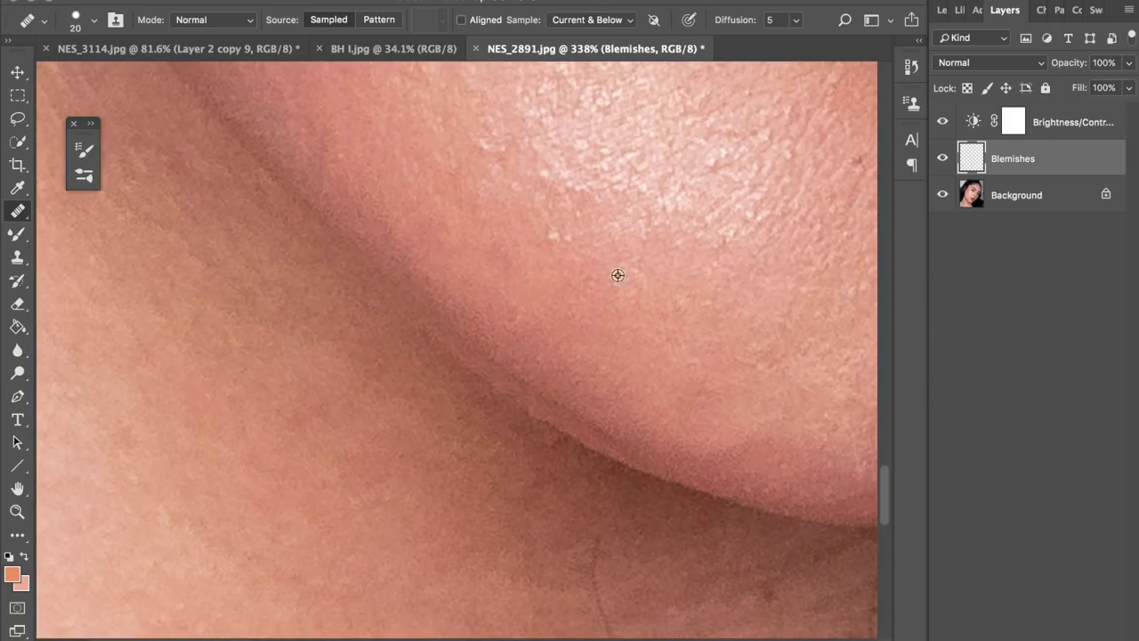
scroll(611, 222, "right", 2)
scroll(629, 223, "left", 6)
scroll(629, 224, "up", 2)
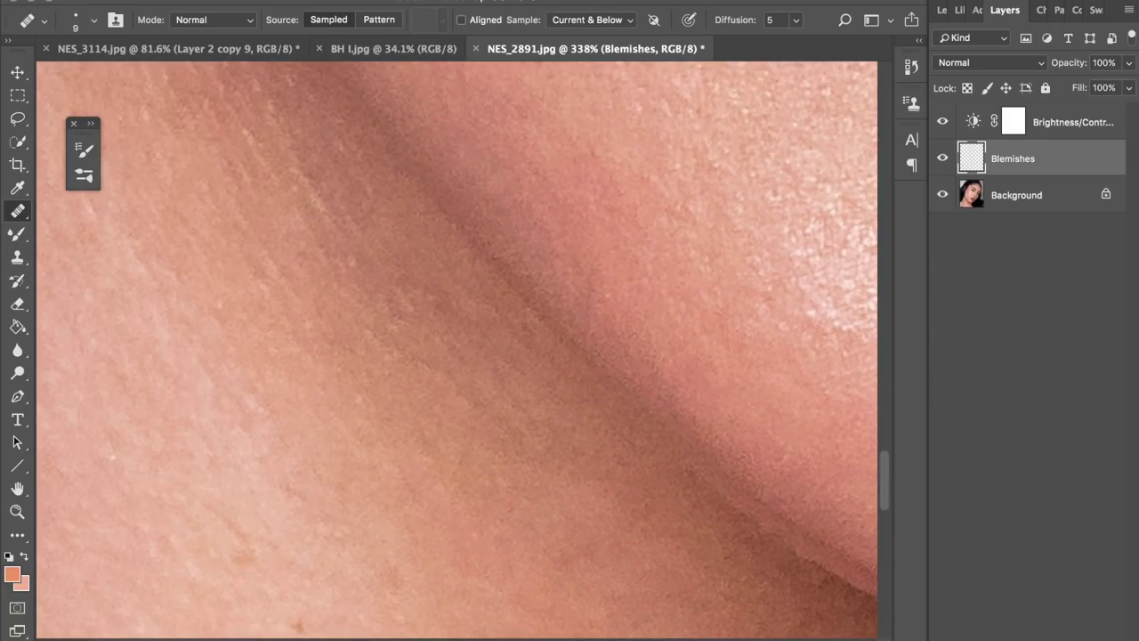
- Enlarge the healing brush to 25 px and heal spots along the jaw and outer cheek
scroll(522, 184, "up", 8)
scroll(523, 184, "right", 1)
scroll(233, 147, "left", 3)
key("]")
key("]")
key("]")
key("]")
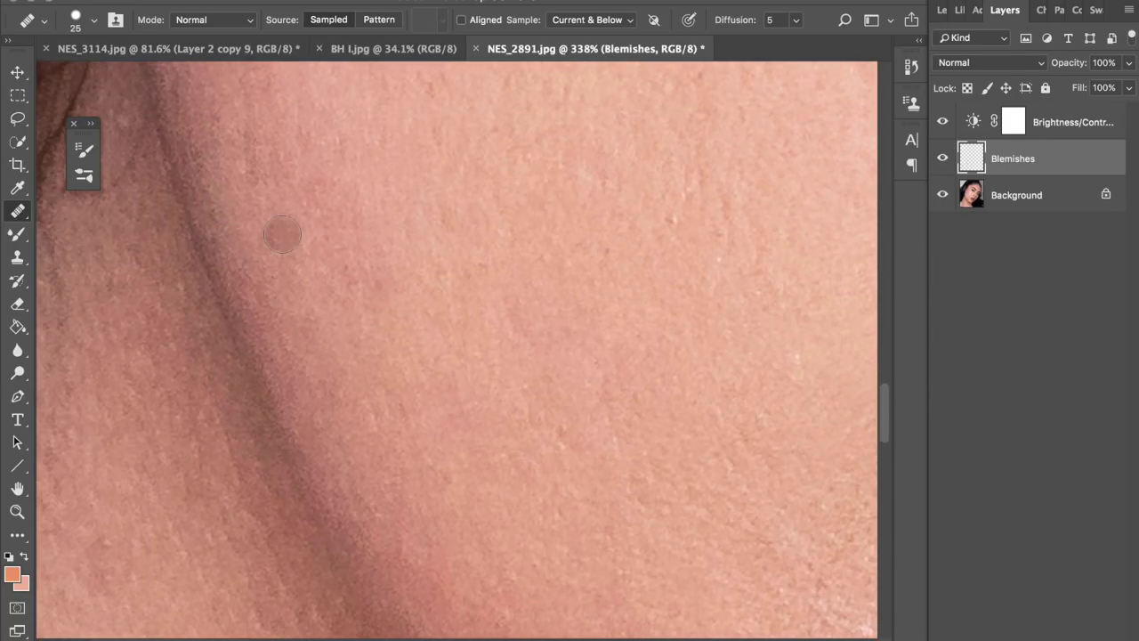
scroll(283, 235, "up", 5)
scroll(395, 208, "left", 5)
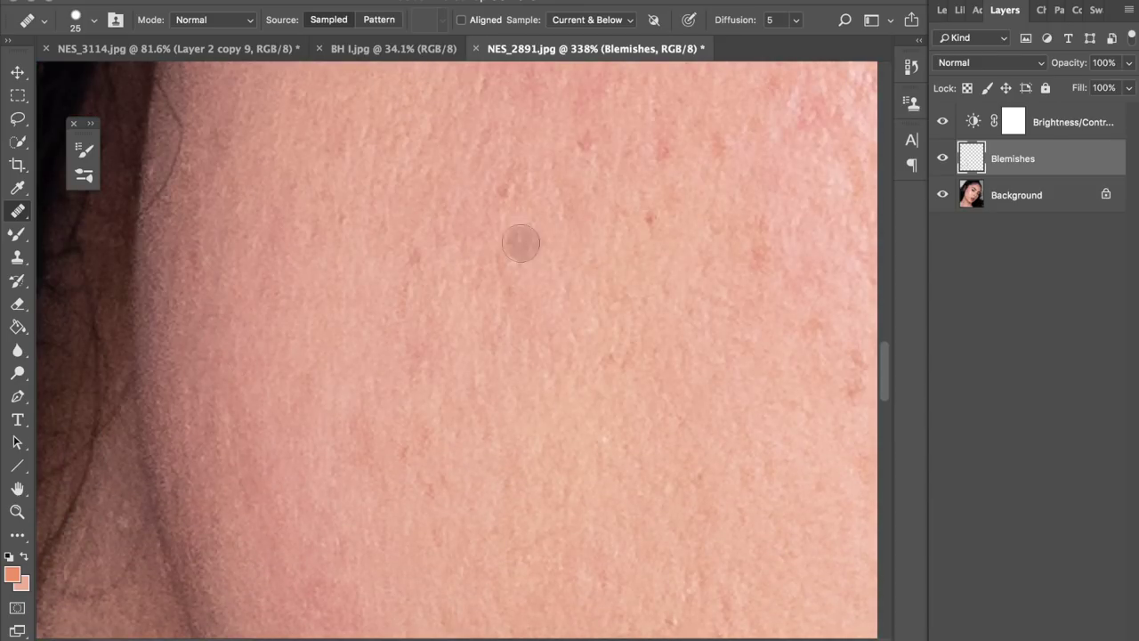
- Heal cheek spots with a 15 px brush and toggle the Blemishes layer's visibility to compare the retouching
scroll(532, 328, "up", 3)
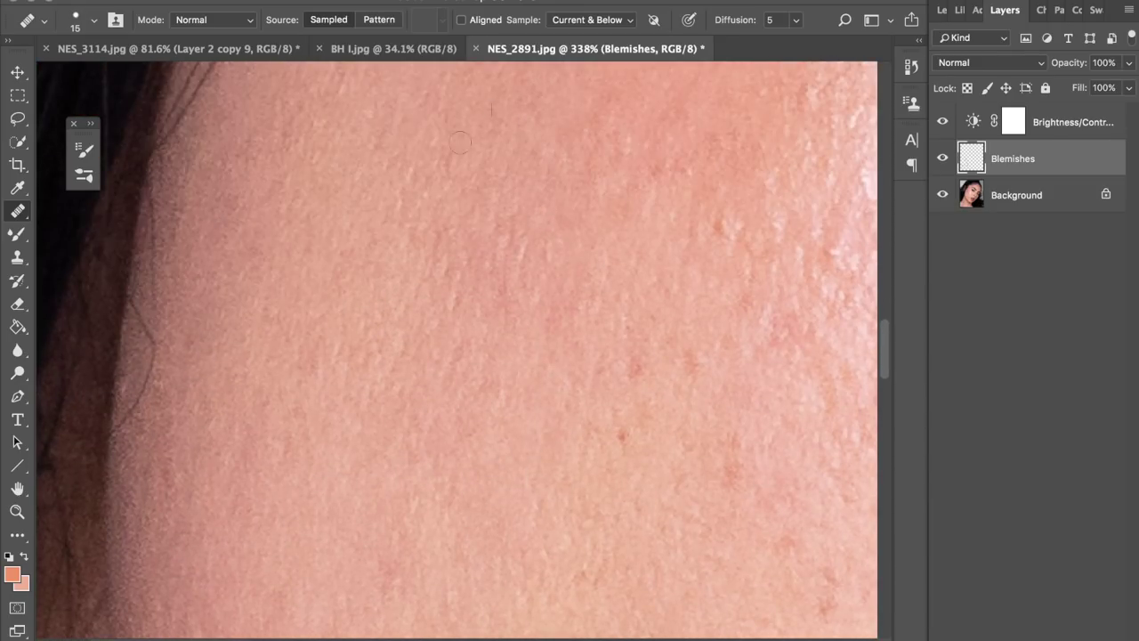
scroll(378, 479, "down", 3)
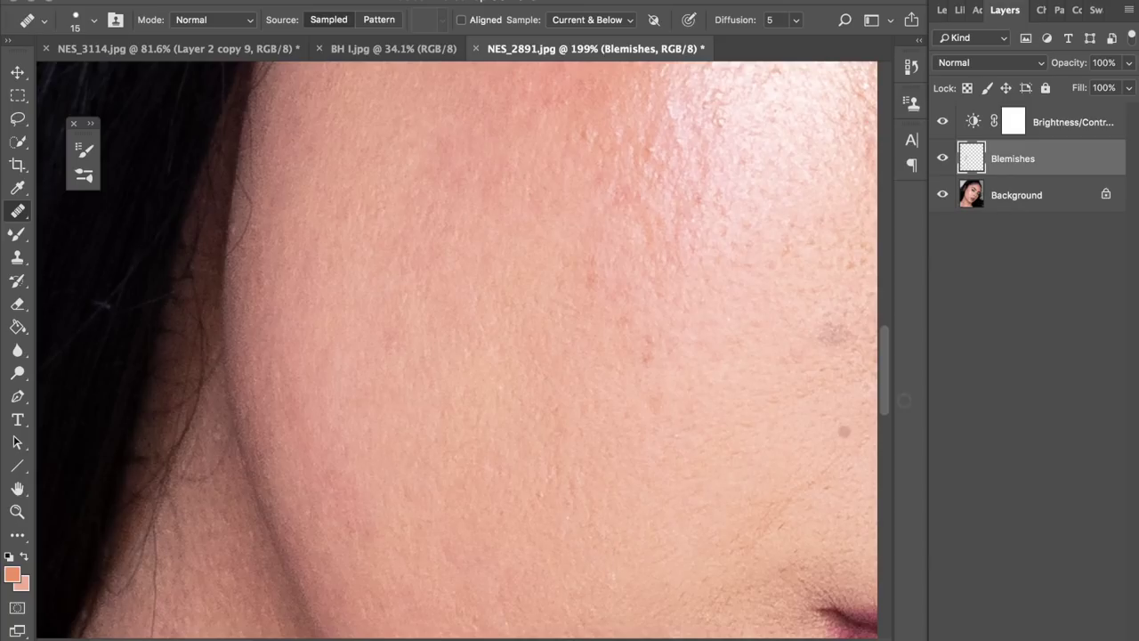
left_click(942, 160)
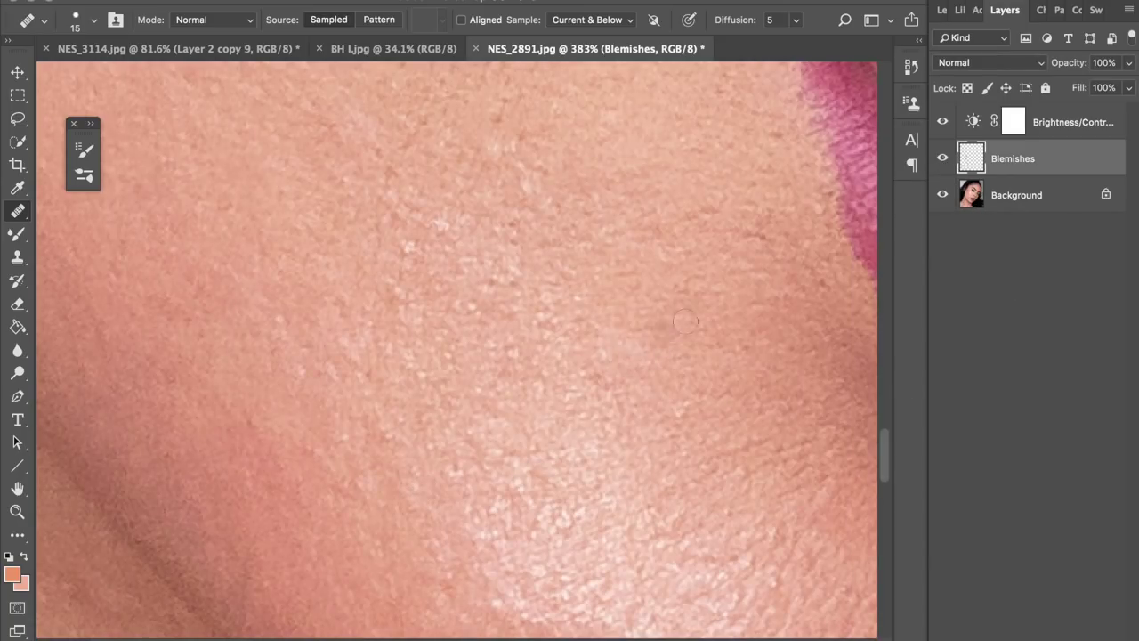
- Heal blemishes on the skin between the chin and the corner of the mouth with the 15 px brush
scroll(623, 383, "up", 1)
left_click(593, 255)
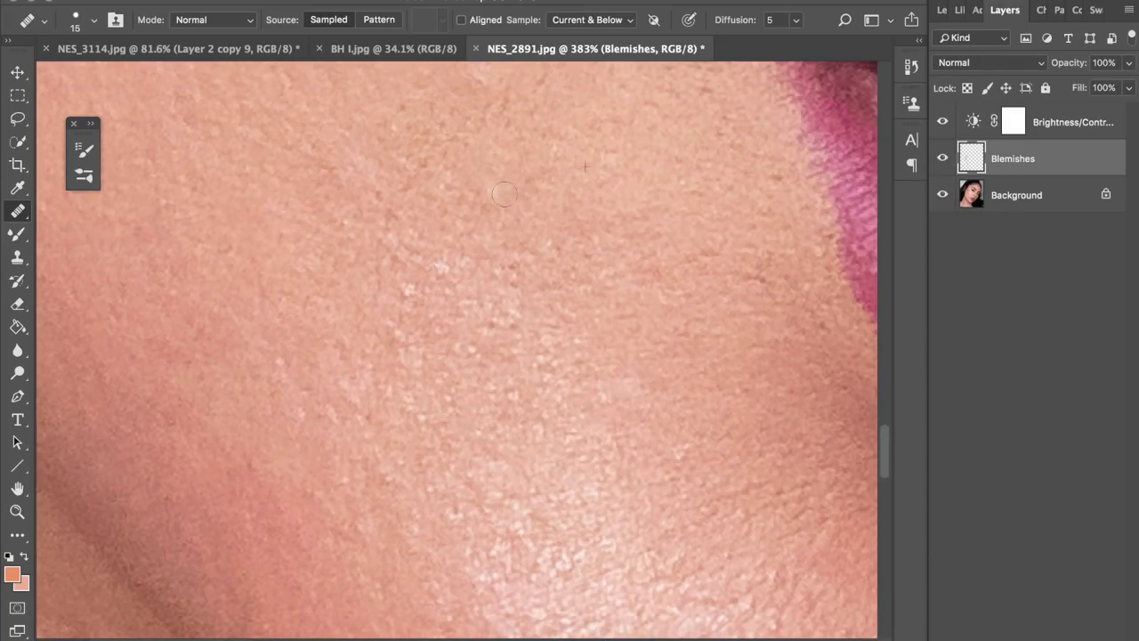
scroll(504, 194, "up", 2)
scroll(466, 160, "up", 3)
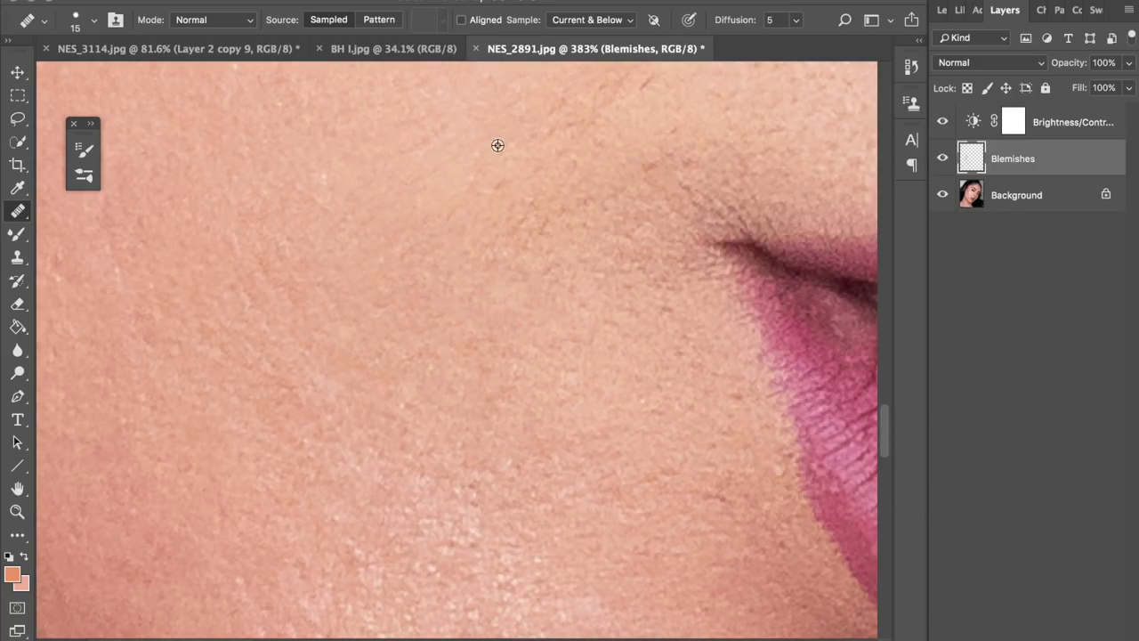
scroll(496, 239, "up", 3)
scroll(496, 238, "right", 1)
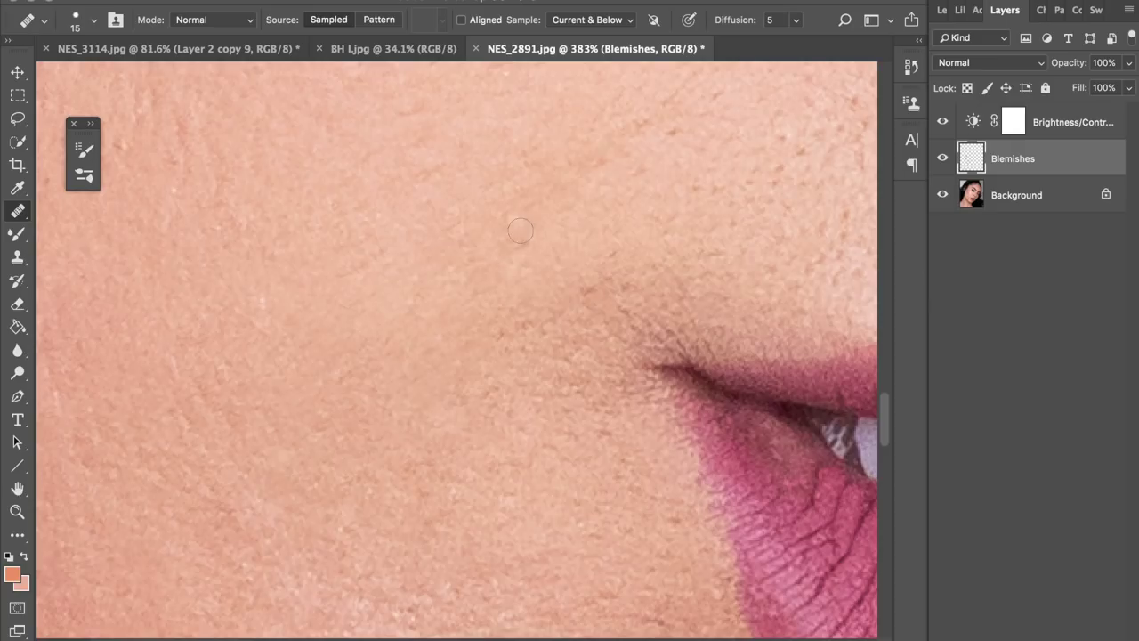
- Refine the skin around the corner of the mouth, reducing the healing brush to 7 px for the finest spots
scroll(384, 248, "up", 2)
scroll(384, 249, "left", 1)
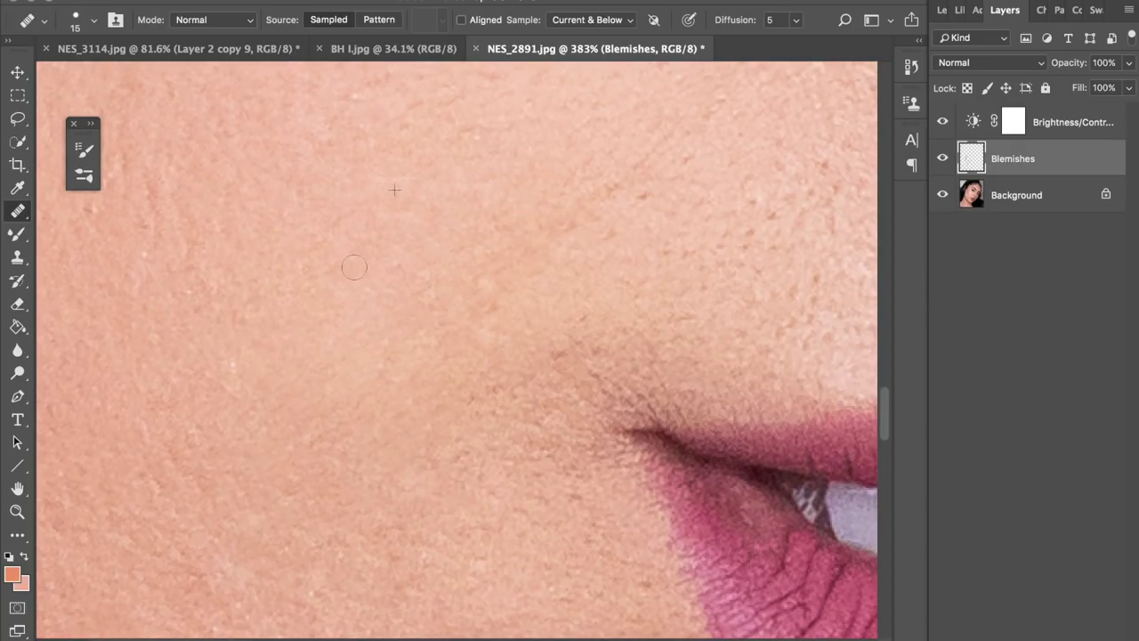
scroll(504, 333, "up", 1)
scroll(504, 333, "right", 2)
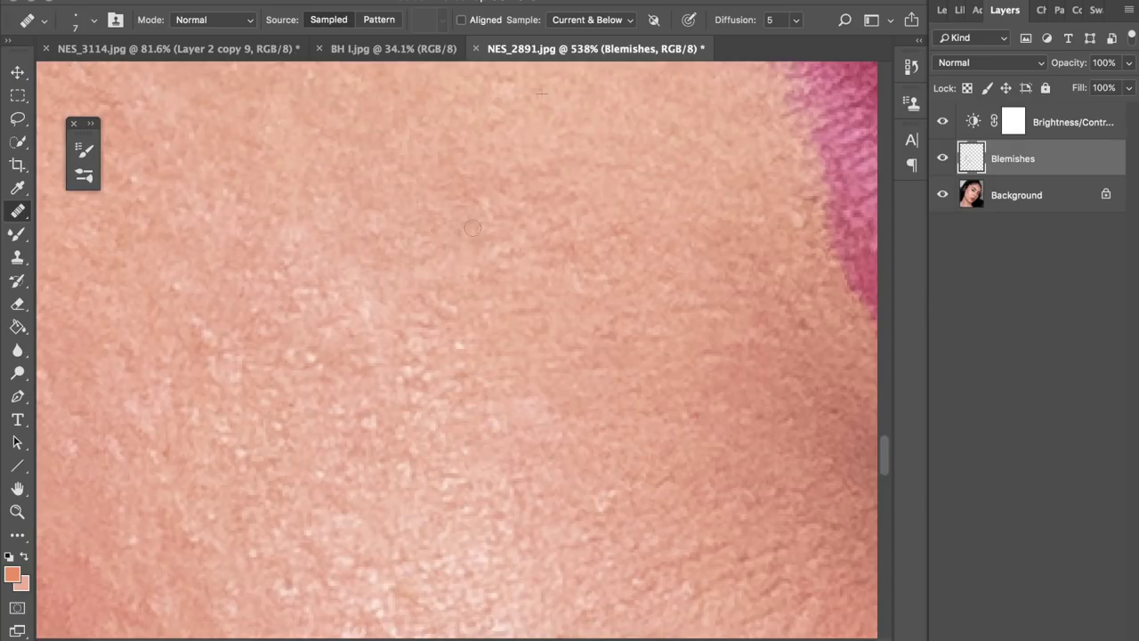
scroll(458, 350, "up", 5)
scroll(457, 350, "right", 3)
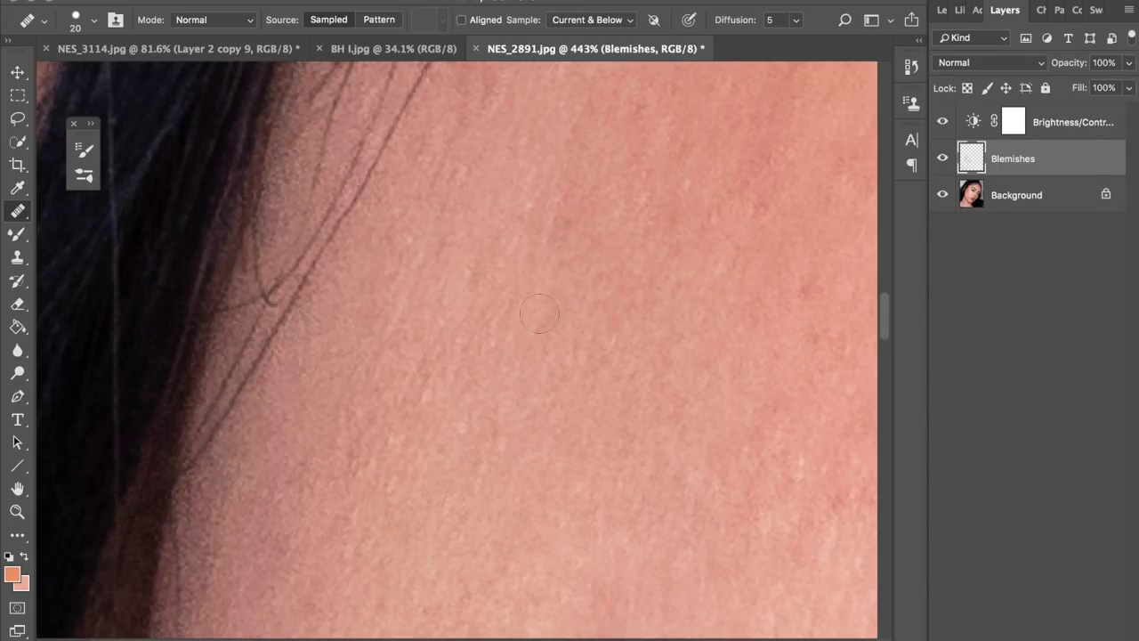
- Heal blemishes on the skin beside the hairline at the temple with a 20 px healing brush
scroll(539, 314, "right", 5)
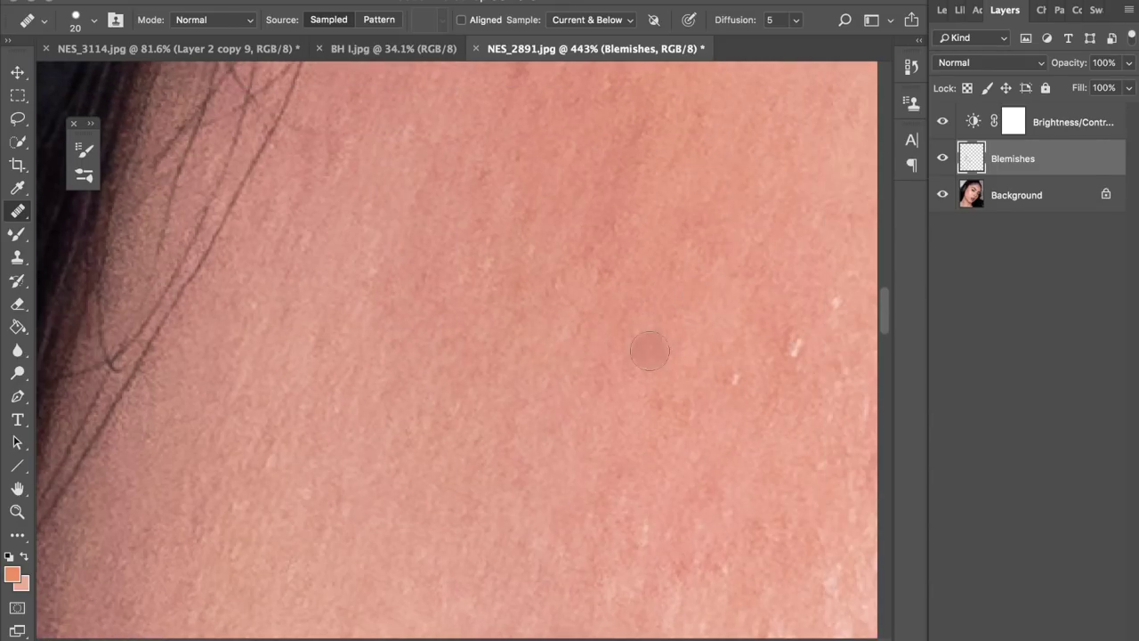
scroll(743, 276, "up", 3)
scroll(743, 276, "left", 2)
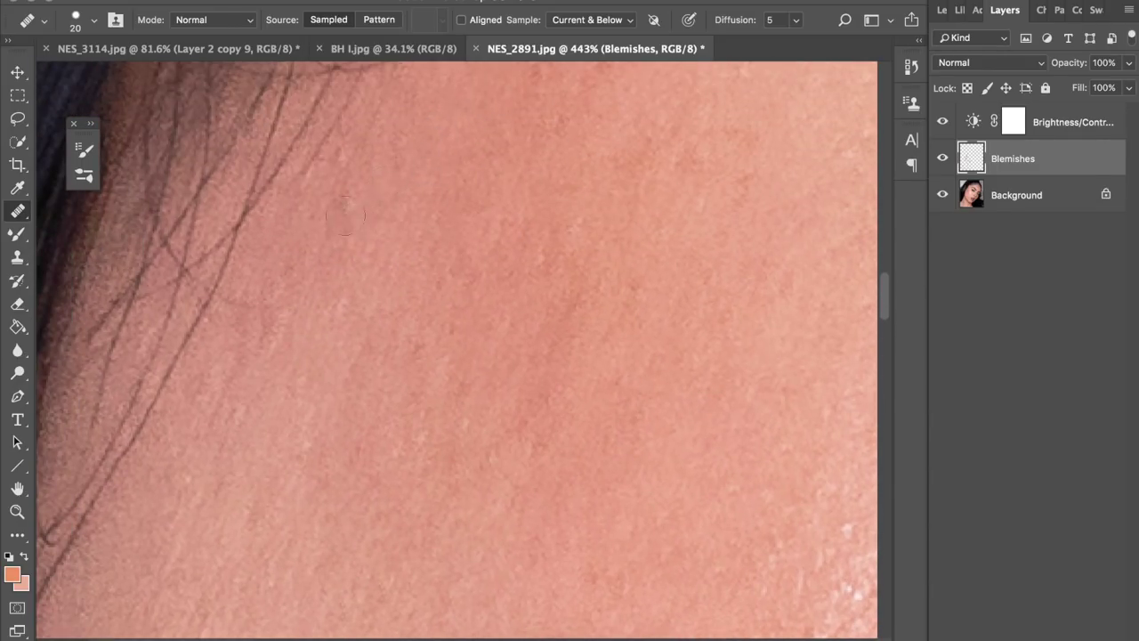
key("super+minus")
key("super+minus")
key("super+minus")
left_click_drag(427, 231, 561, 232)
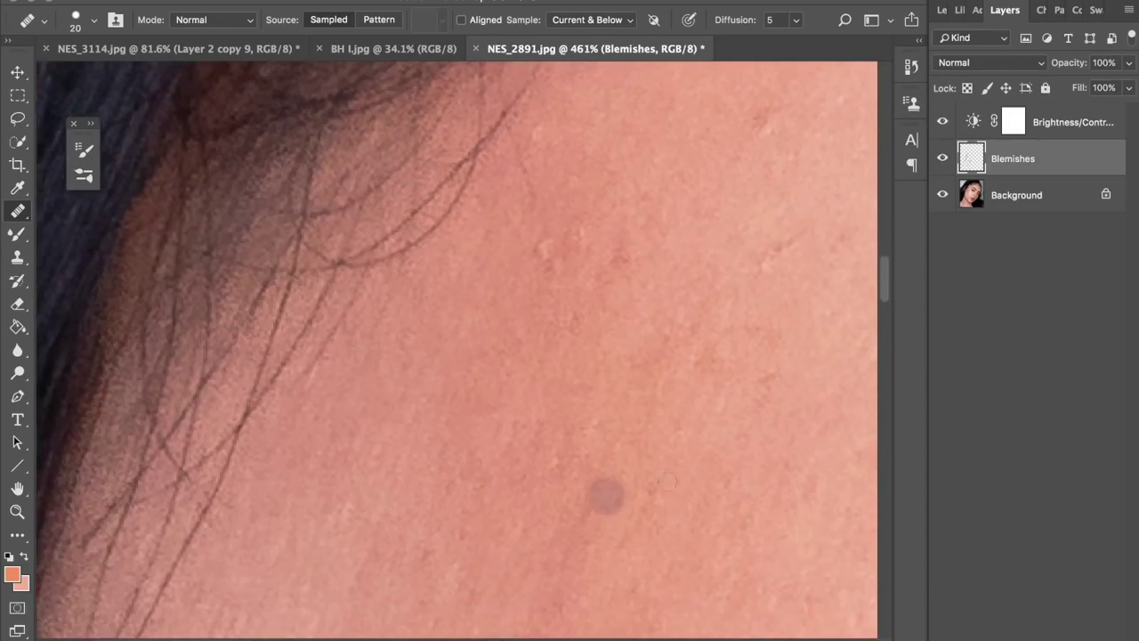
scroll(605, 496, "up", 1)
left_click(550, 386, "alt")
left_click(556, 342)
left_click(531, 267)
left_click(623, 275)
- Heal spots on the skin higher up along the hairline with the 20 px healing brush
scroll(616, 349, "up", 3)
scroll(616, 350, "right", 3)
left_click(659, 397)
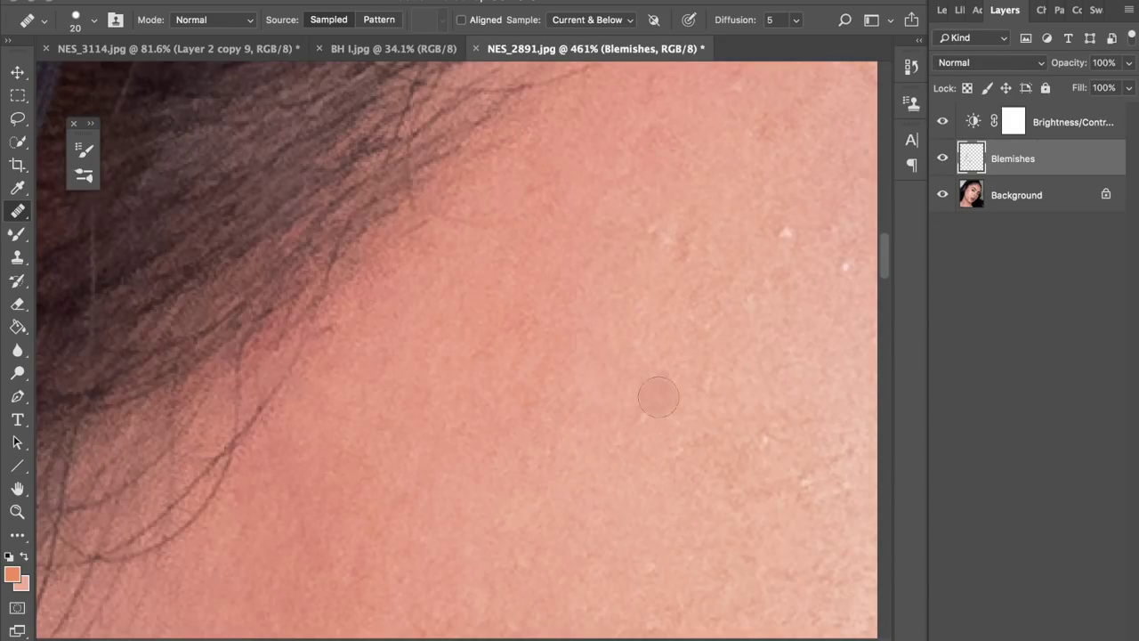
left_click(671, 299)
scroll(679, 213, "right", 1)
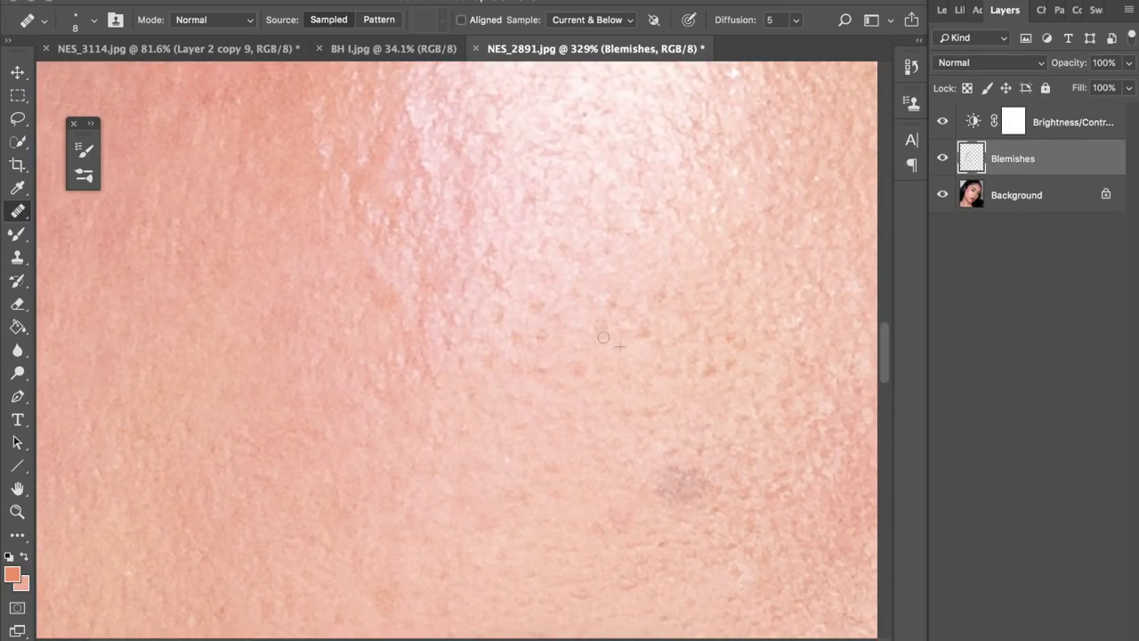
- Heal uneven skin around the nostril and between the nose and lip with a 9 px healing brush
scroll(597, 329, "down", 1)
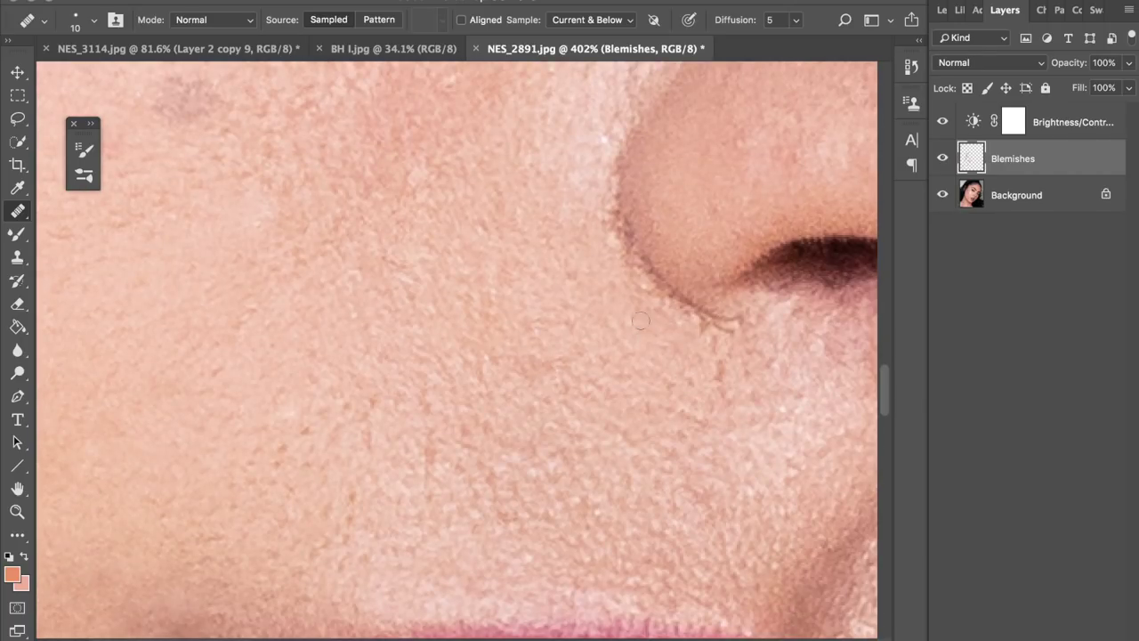
scroll(641, 320, "up", 3)
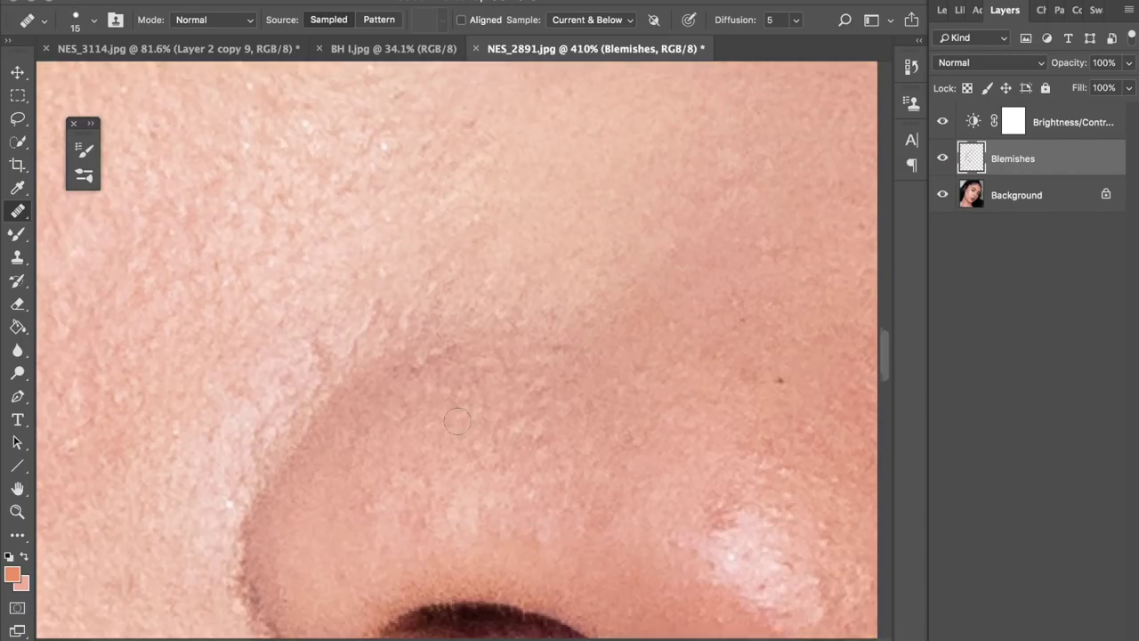
scroll(723, 269, "down", 2)
scroll(632, 388, "up", 4)
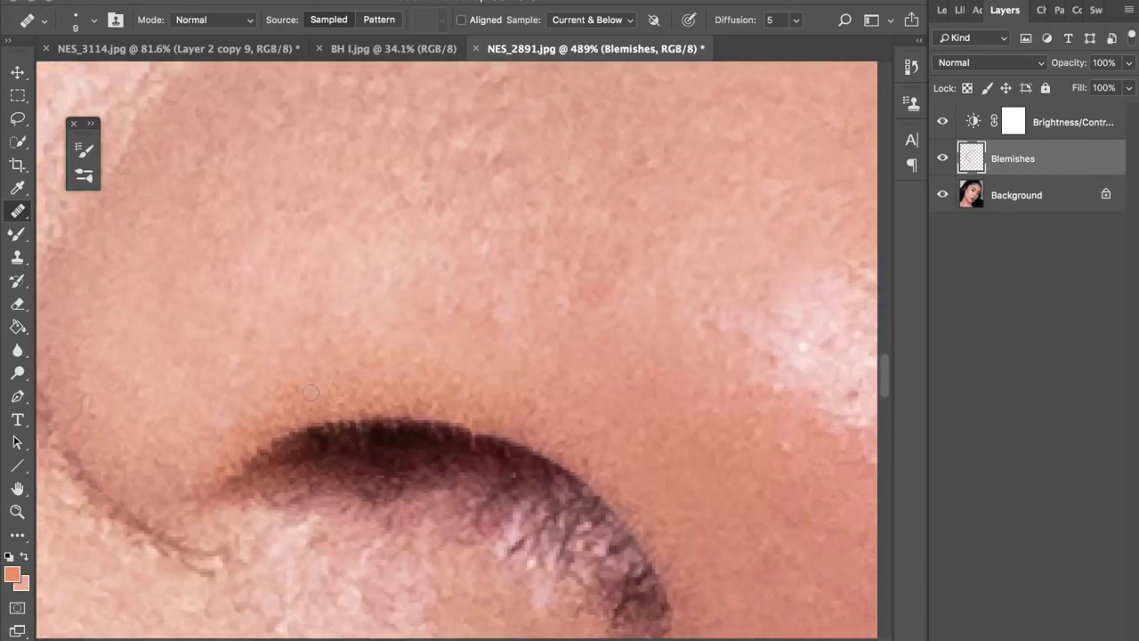
scroll(501, 410, "down", 3)
key("bracketleft")
key("bracketleft")
scroll(383, 383, "left", 2)
key("bracketleft")
key("bracketleft")
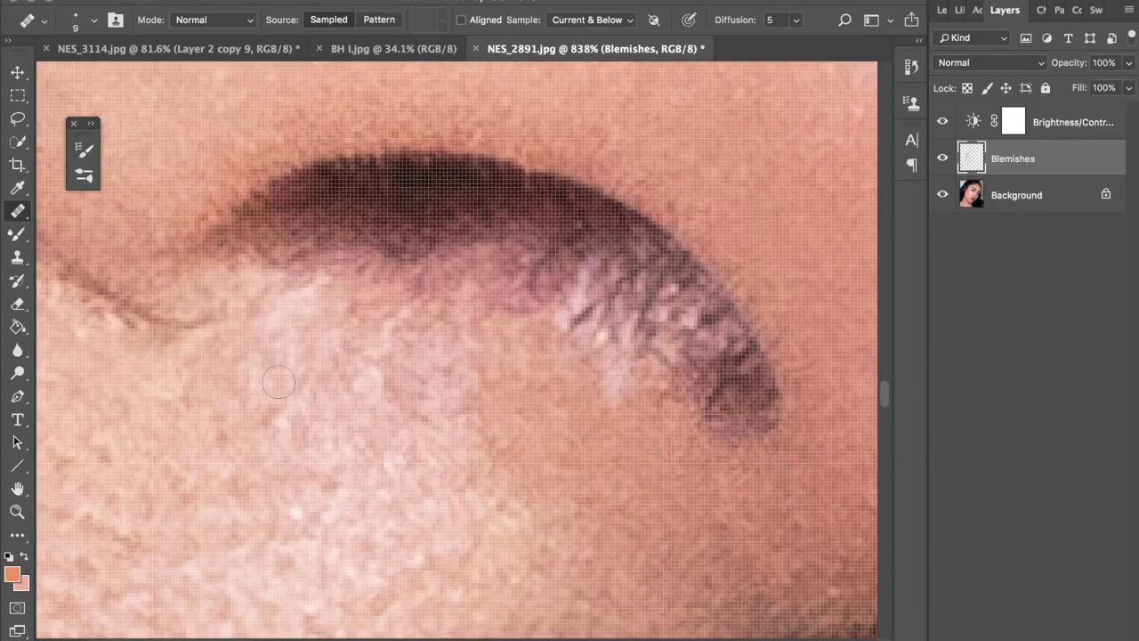
mouse_move(378, 280)
left_mouse_down()
mouse_move(436, 387)
mouse_move(471, 401)
left_mouse_up()
mouse_move(589, 312)
left_mouse_down()
mouse_move(524, 302)
mouse_move(617, 330)
left_mouse_up()
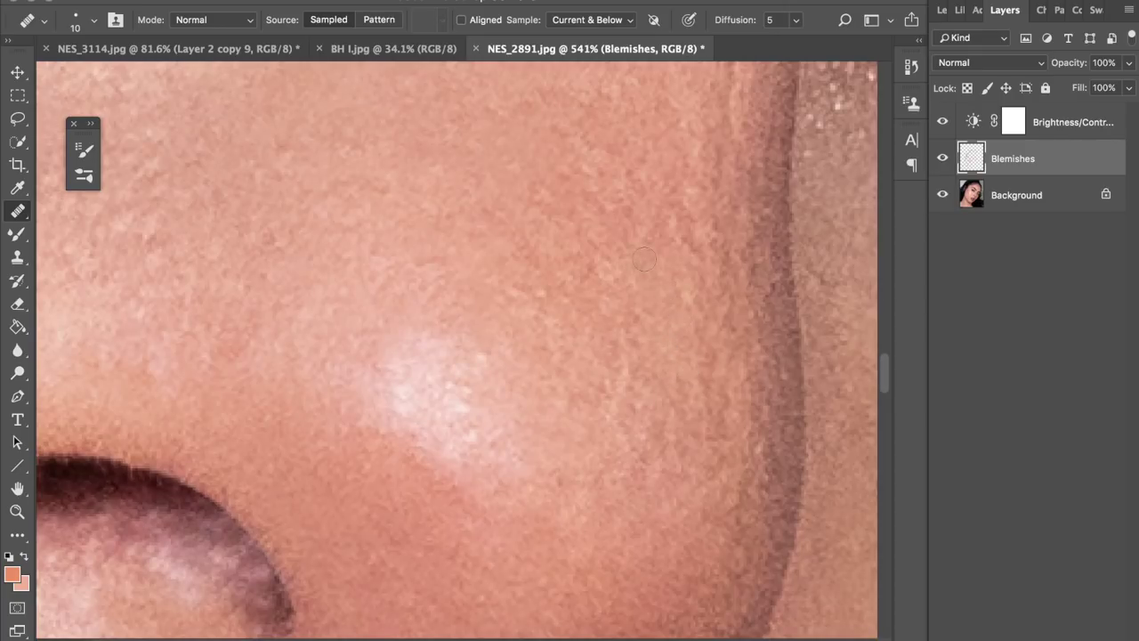
- Heal small marks on the nose and the forehead between the eyebrows with a 10 px healing brush
scroll(644, 259, "up", 2)
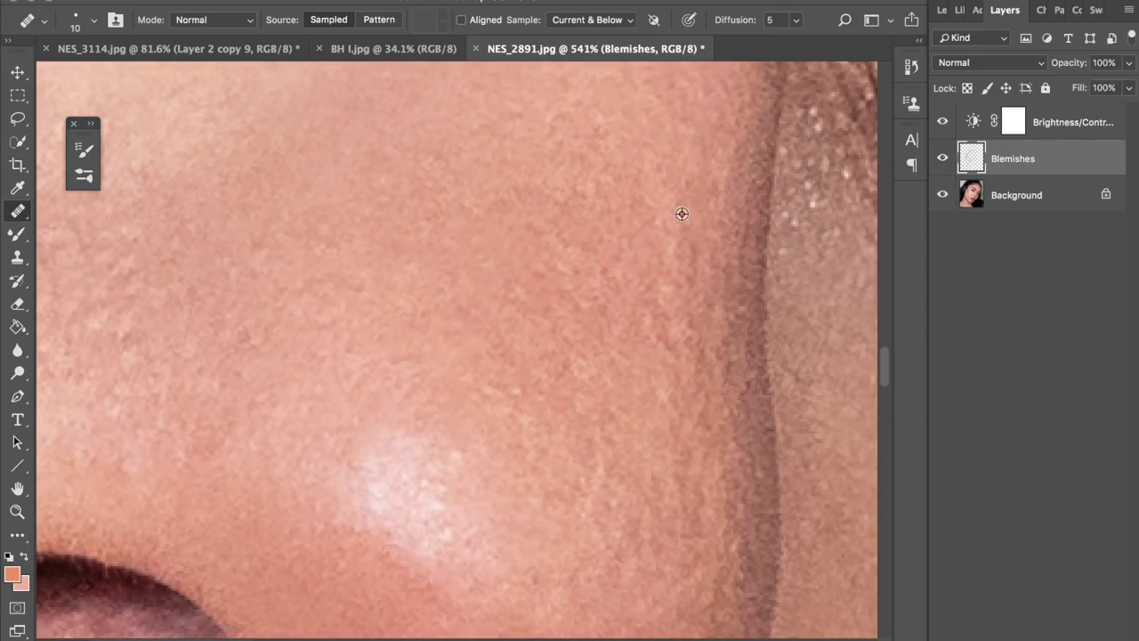
left_click_drag(584, 248, 566, 274)
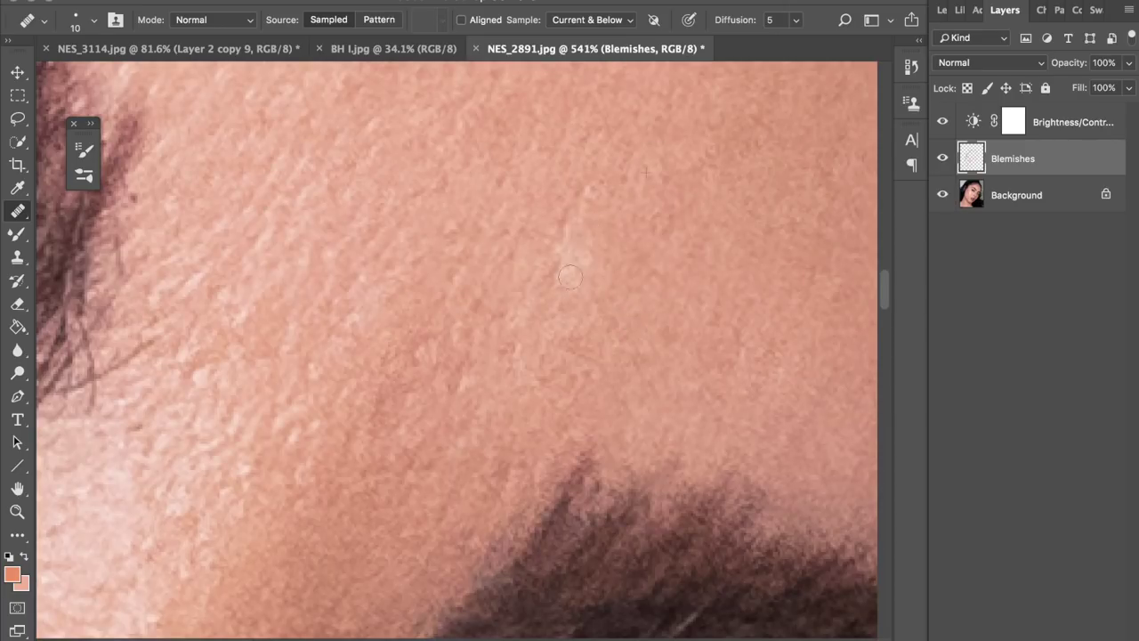
left_click(544, 281)
mouse_move(572, 197)
left_mouse_down()
mouse_move(563, 233)
mouse_move(490, 283)
left_mouse_up()
left_click(503, 181)
left_click_drag(461, 390, 451, 360)
left_click(422, 350)
left_click(459, 335)
left_click_drag(408, 392, 385, 426)
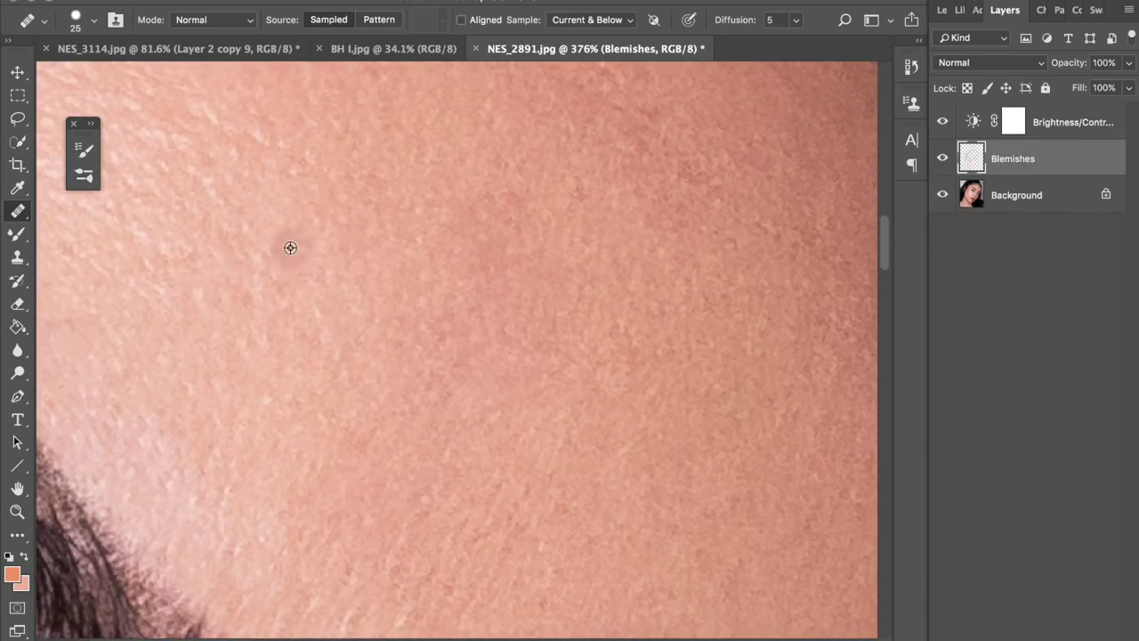
scroll(290, 259, "up", 4)
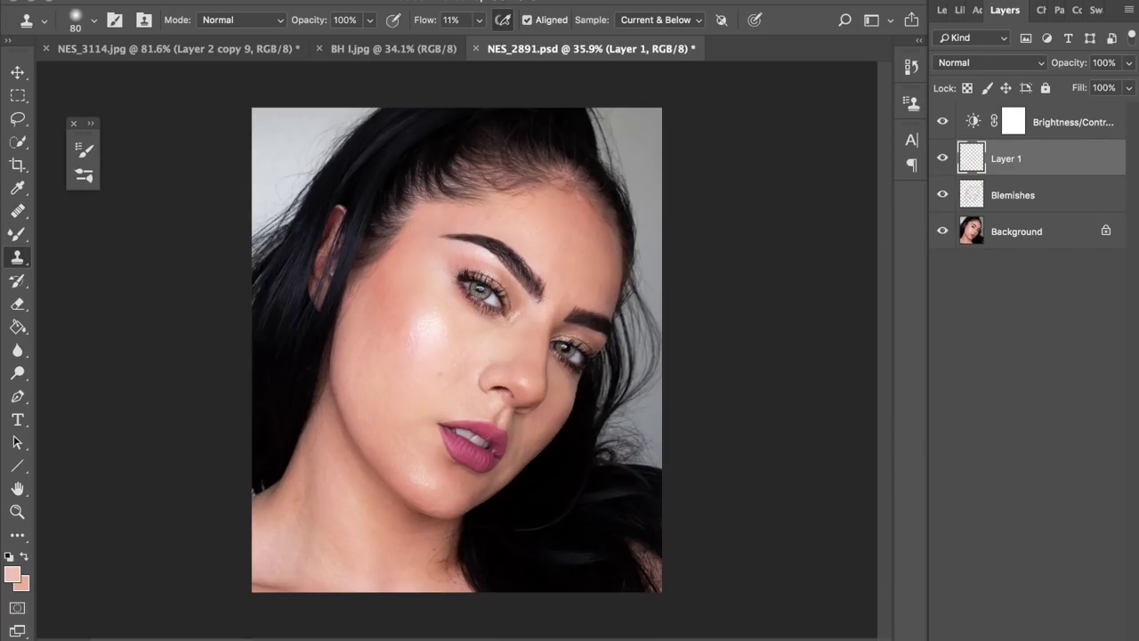
- Name the new layer above Blemishes "Light" and set its blend mode to Soft Light
type("Light")
key("Return")
left_click(1016, 65)
left_click(990, 267)
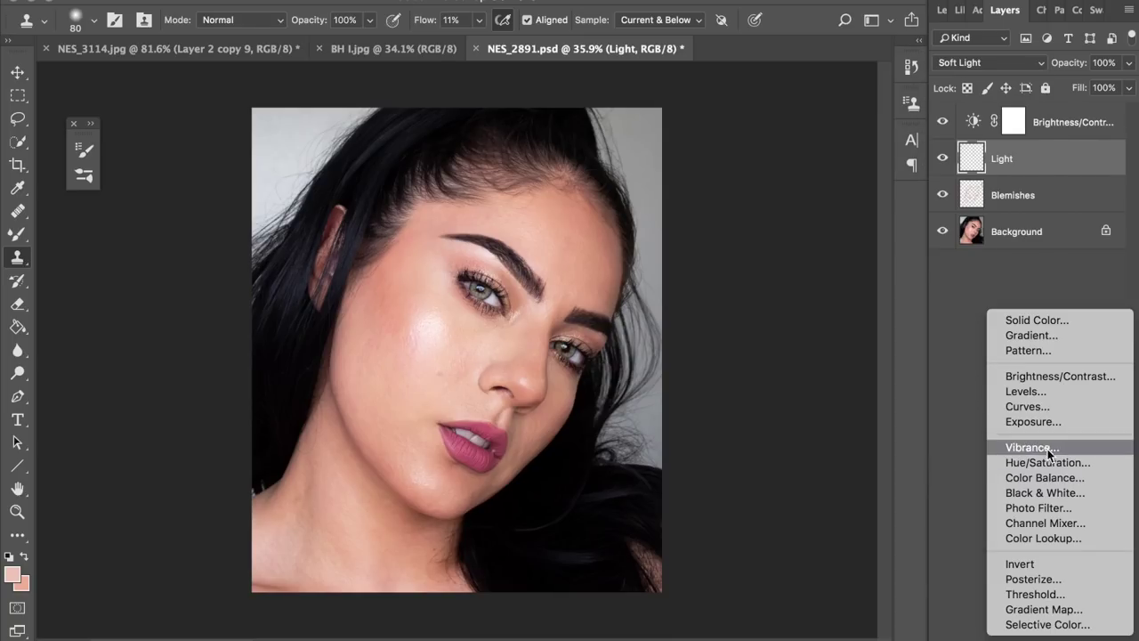
- Add a Black & White adjustment layer above Light and a Curves adjustment layer that darkens the midtones
left_click(1052, 491)
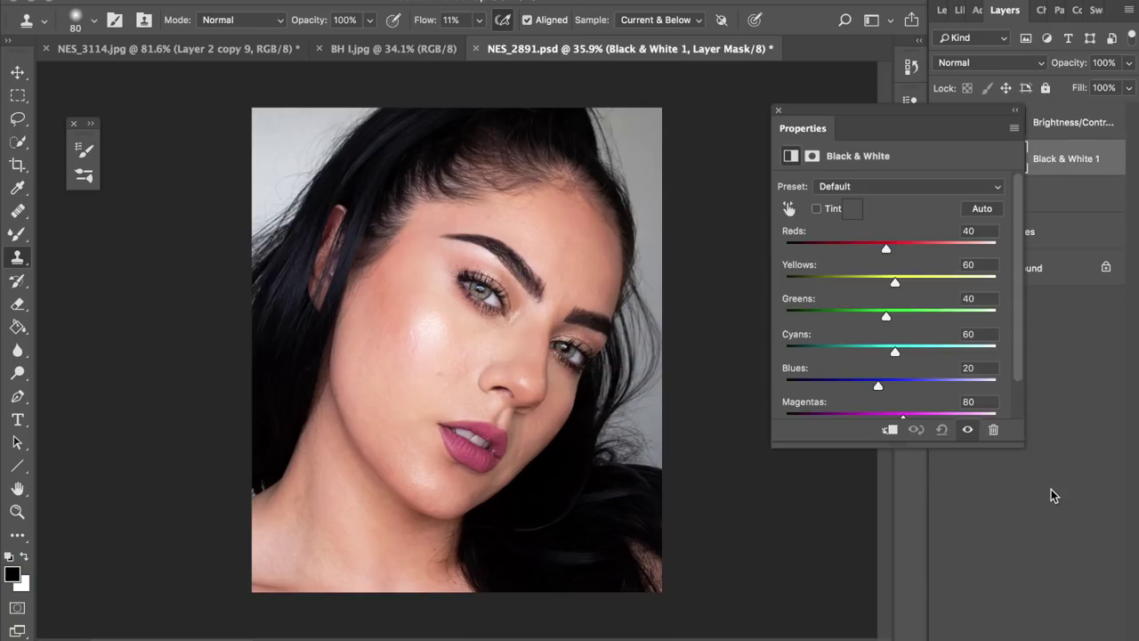
left_click(995, 634)
left_click(1038, 407)
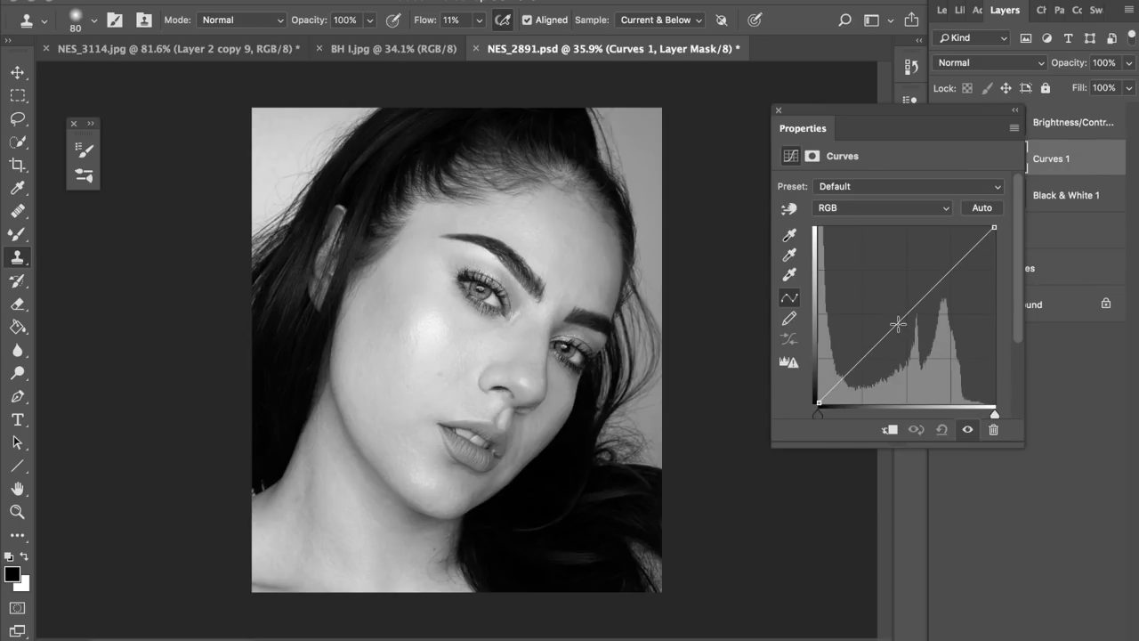
left_click_drag(908, 316, 926, 346)
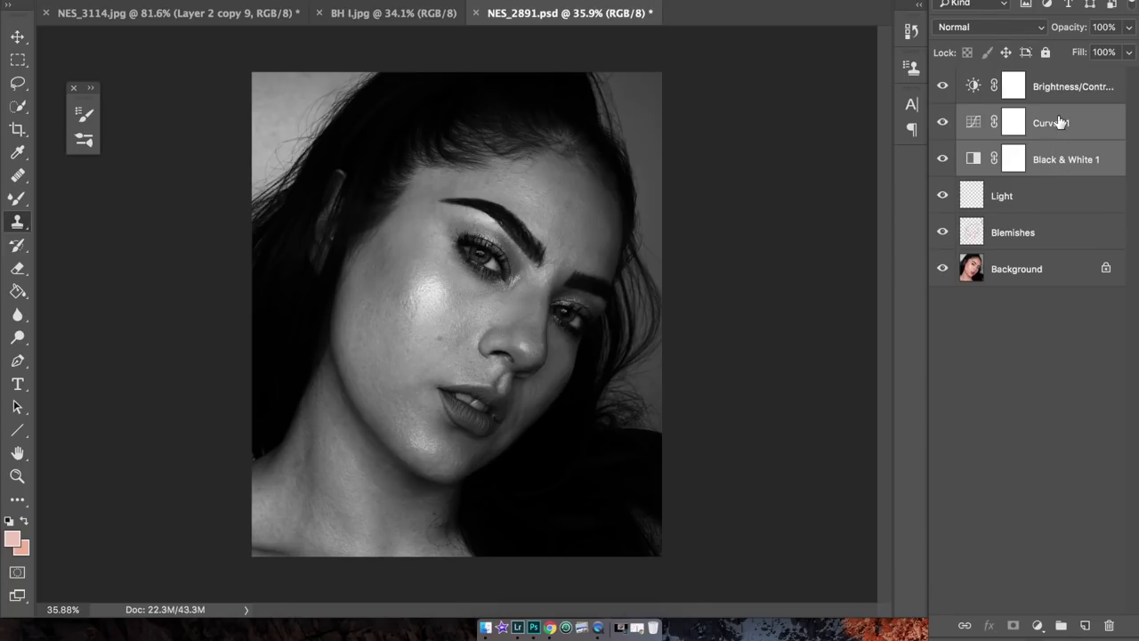
- Group the Curves and Black & White adjustment layers and name the group "Guide"
left_click_drag(1059, 122, 1061, 625)
double_click(1008, 116)
type("G")
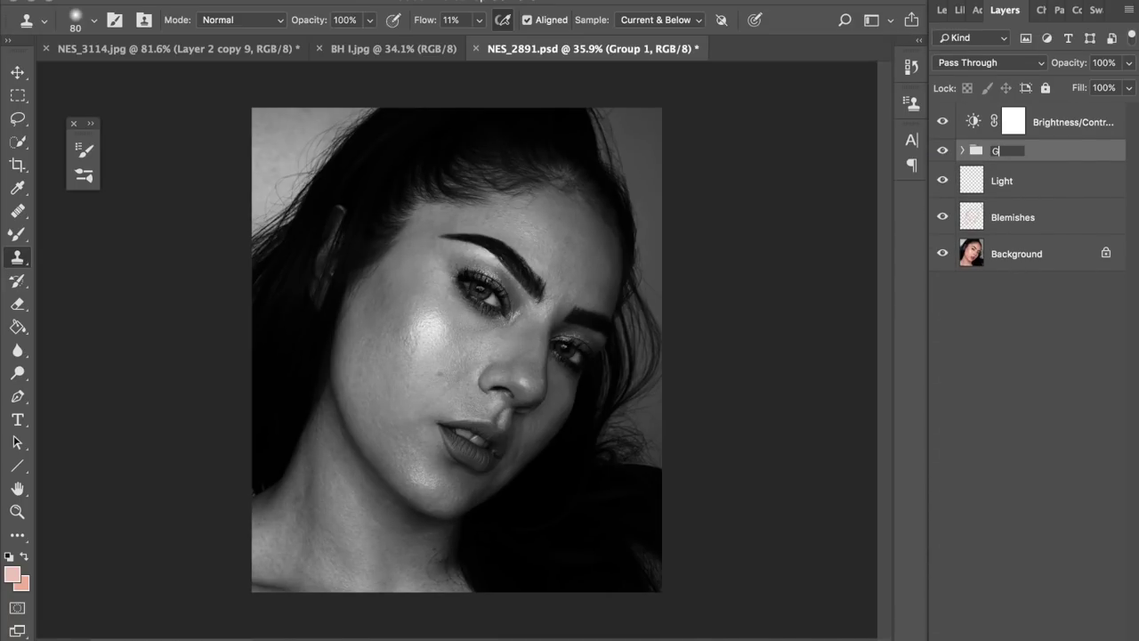
type("uide")
key("Return")
- Target the Light layer and prepare a soft brush in Normal mode with white as the foreground colour
left_click(1023, 184)
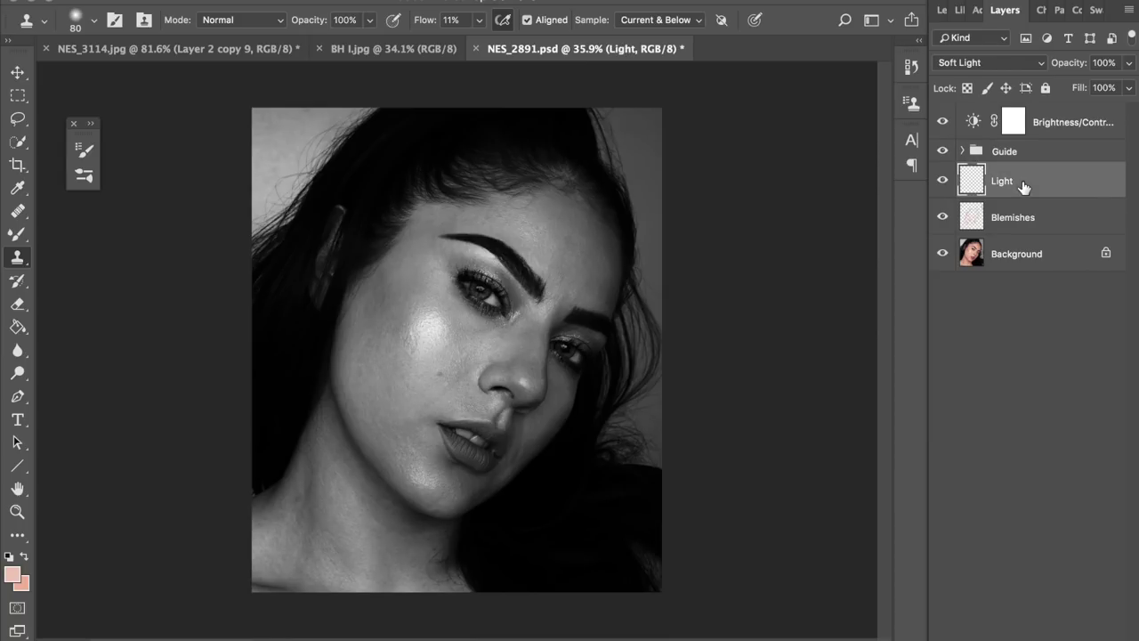
left_click(9, 558)
left_click_drag(17, 234, 41, 233)
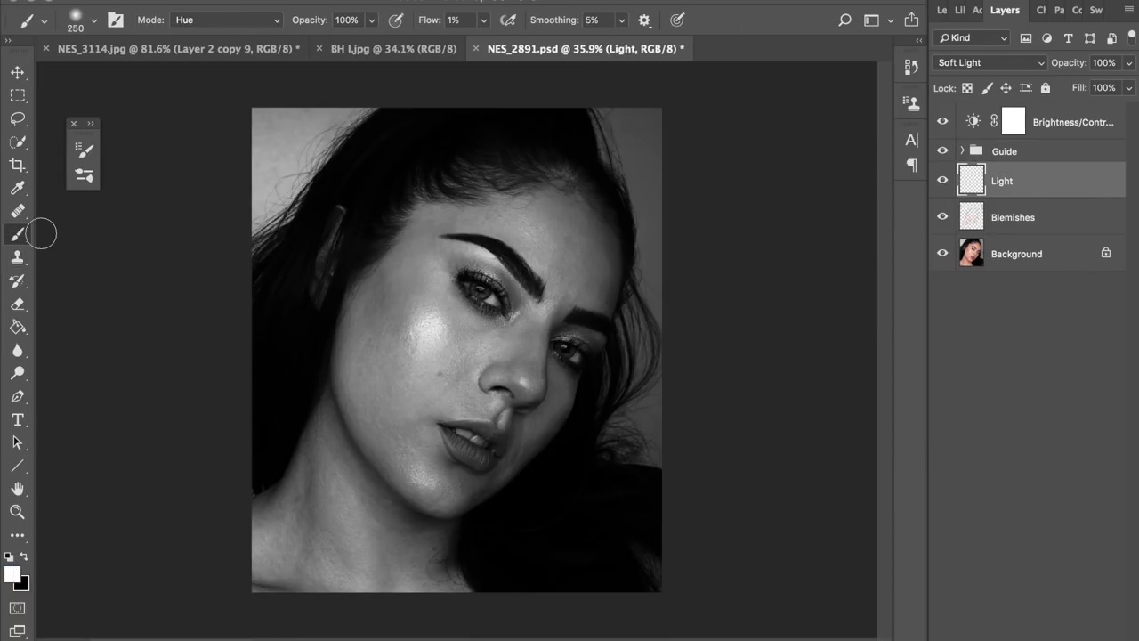
left_click(237, 22)
left_click(812, 94)
type("2")
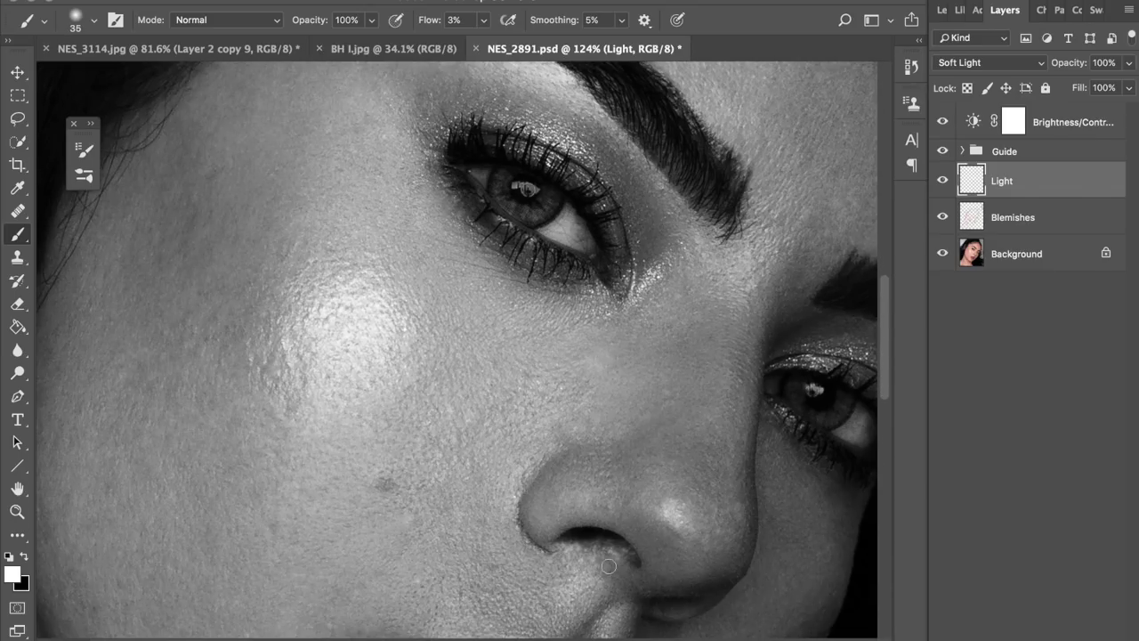
- Brush white over dark patches of the face on the Light layer at 3% flow, enlarging the brush to 50 px, and check the layer's visibility
left_click_drag(609, 566, 630, 276)
key("bracketright")
key("bracketright")
key("bracketright")
left_click_drag(663, 405, 691, 288)
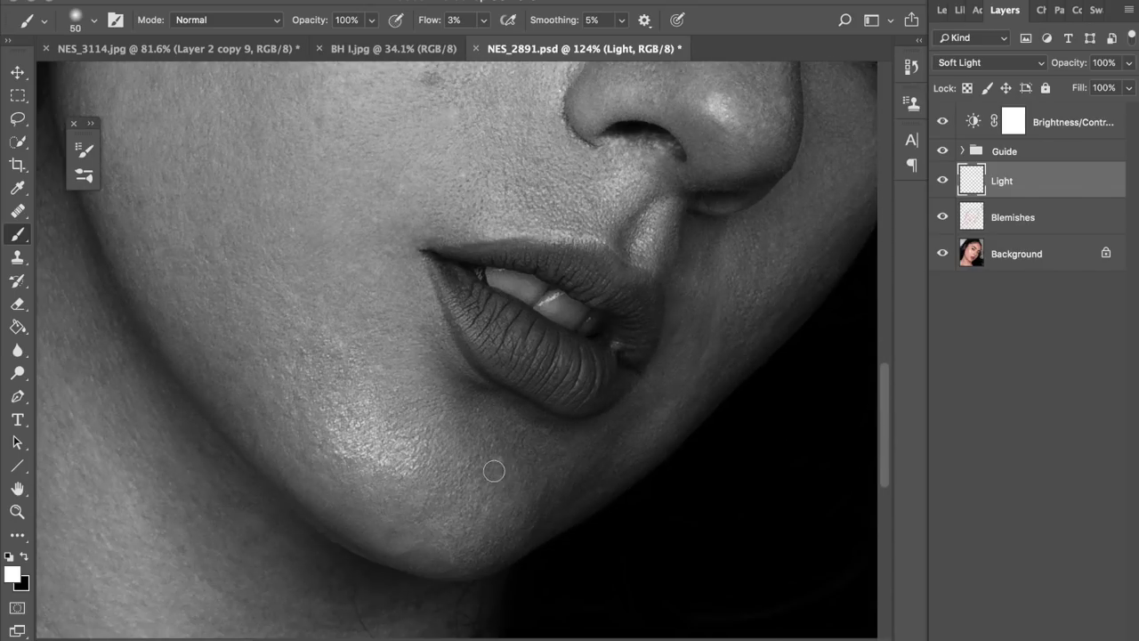
left_click(942, 182)
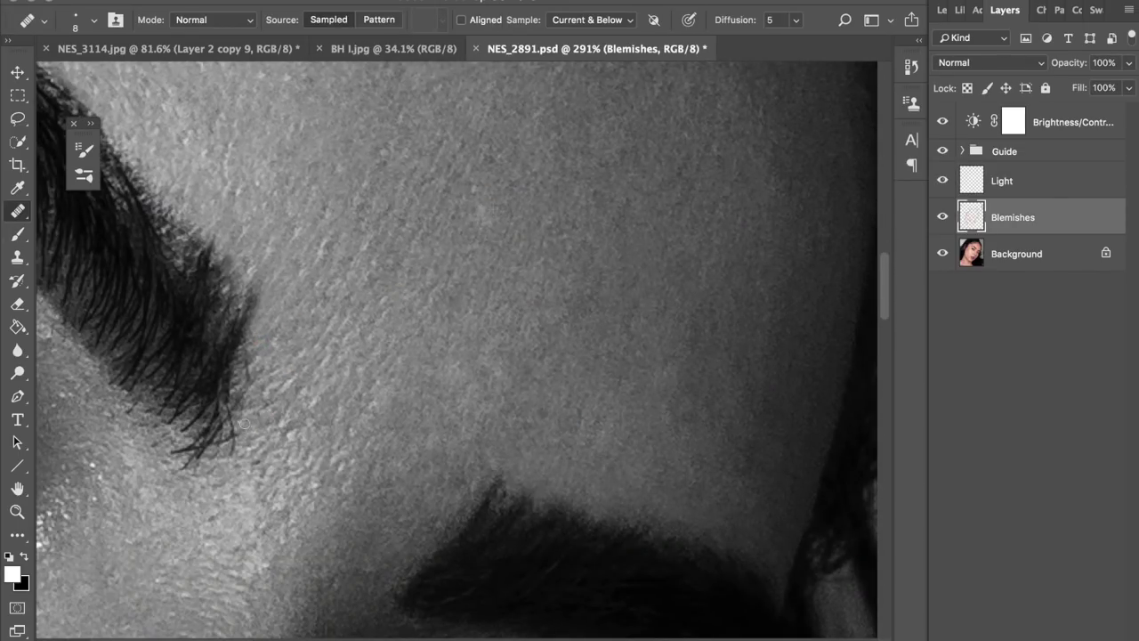
- Heal remaining spots between the eyebrows, on the far cheek and above the lip on the Blemishes layer with an 8 px brush
scroll(201, 503, "down", 3)
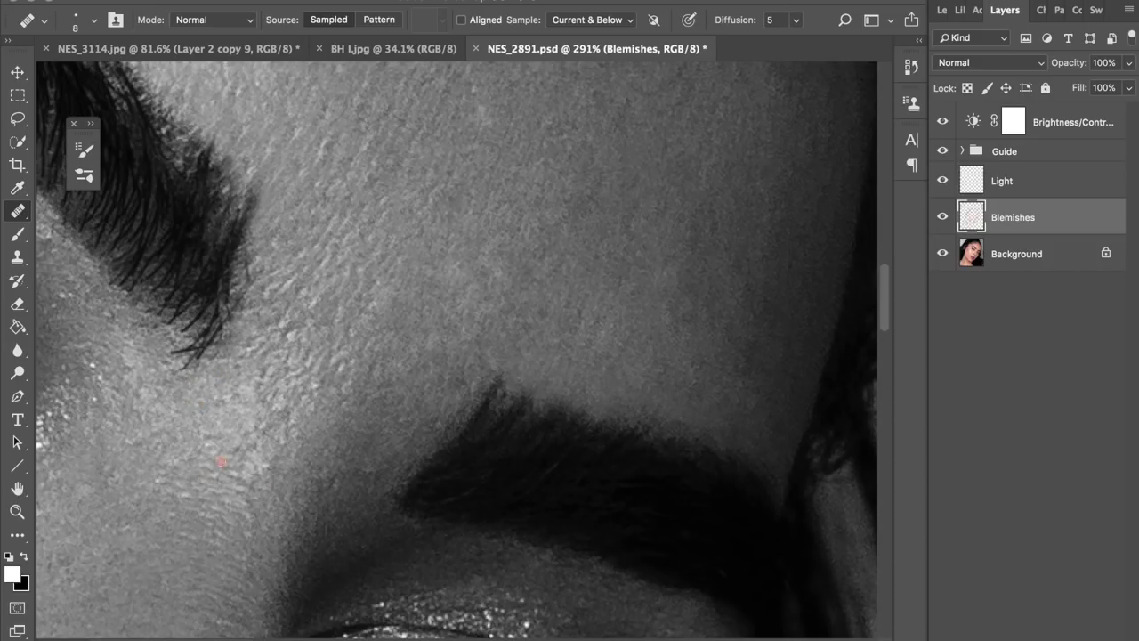
scroll(314, 401, "down", 10)
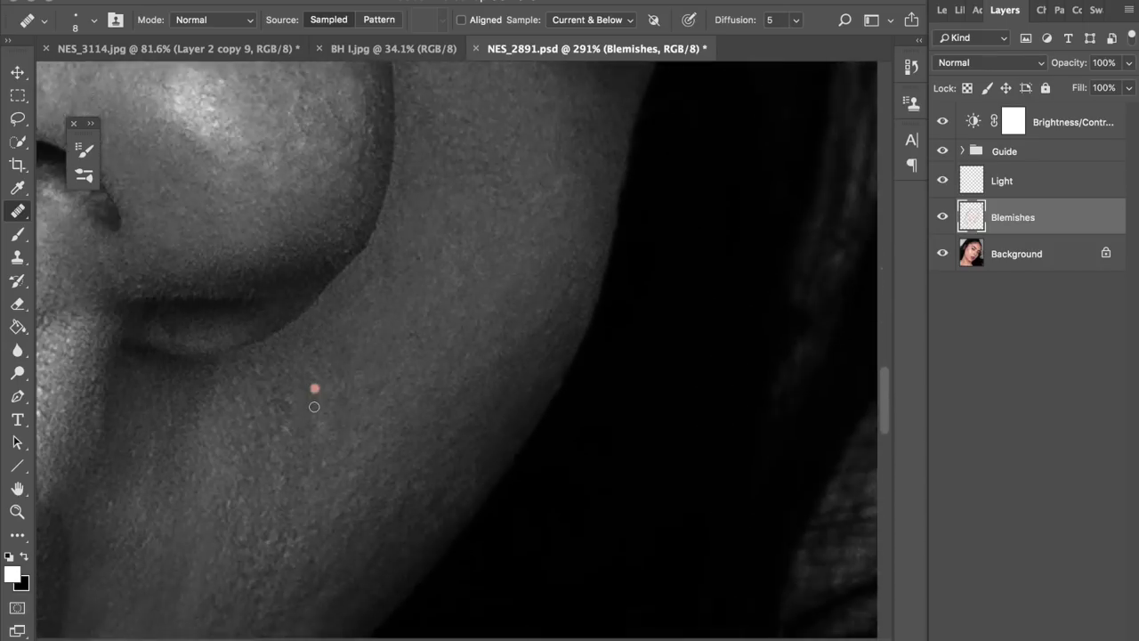
scroll(299, 160, "up", 5)
scroll(320, 196, "left", 8)
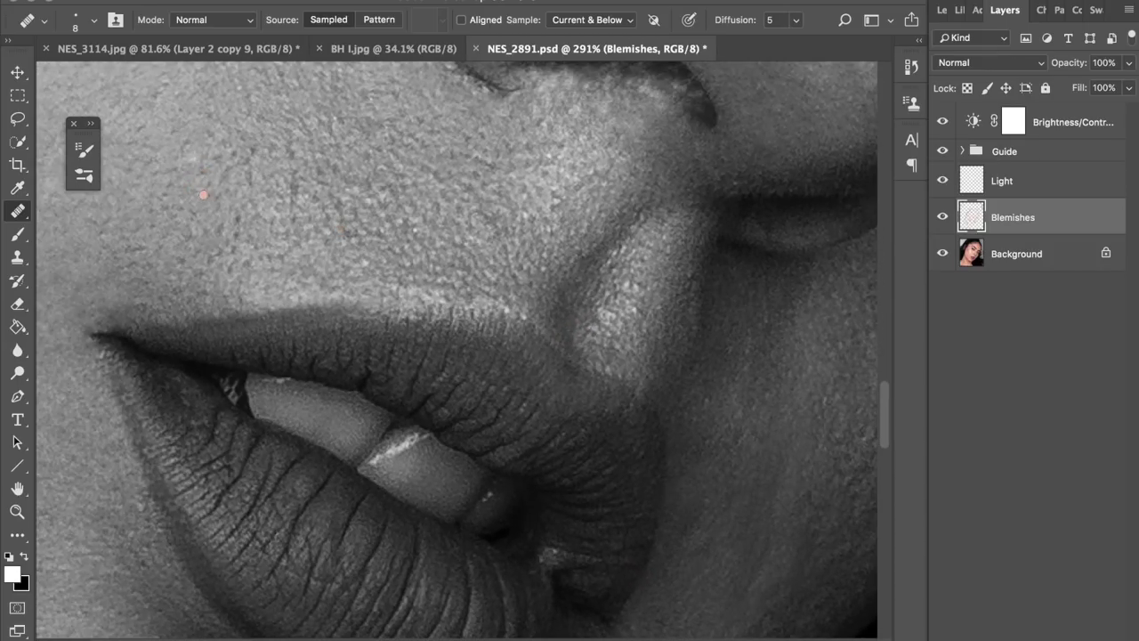
scroll(225, 231, "up", 3)
- Clone nearby skin along the upper lip edge with the Clone Stamp, setting it to 7% flow and 20 px
left_click(17, 258)
key("super+plus")
key("2")
left_click(266, 447, "alt")
left_click_drag(305, 427, 378, 429)
key("0")
key("7")
key("bracketright")
- Hide the Guide group and inspect the retouched face in colour
key("super+minus")
key("super+minus")
key("super+minus")
left_click(943, 151)
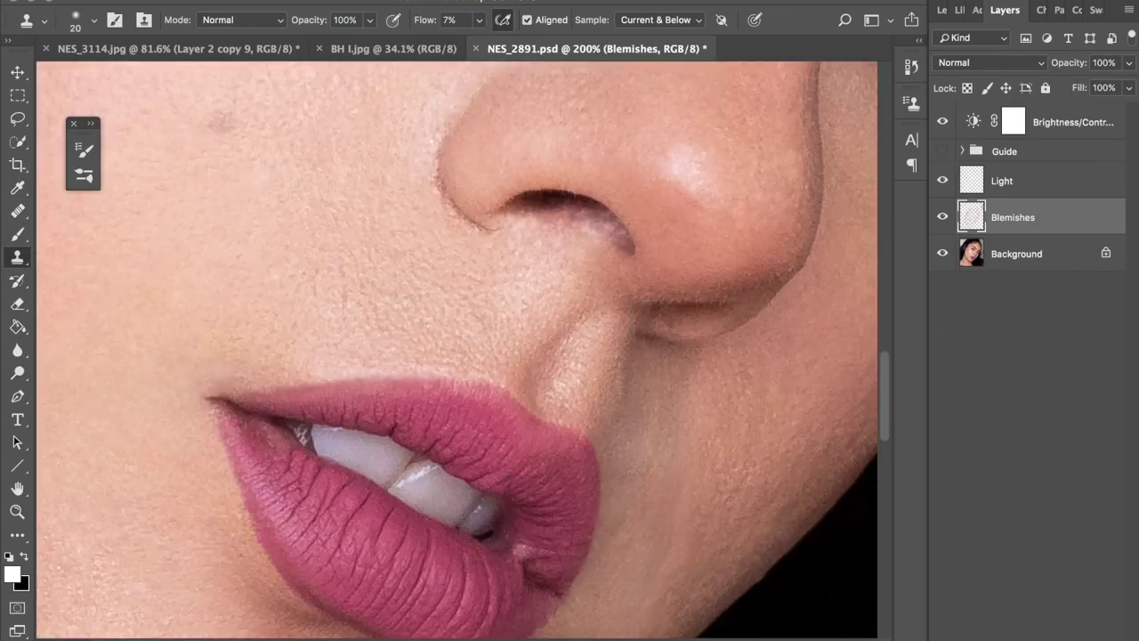
scroll(528, 570, "up", 5)
scroll(575, 300, "down", 5)
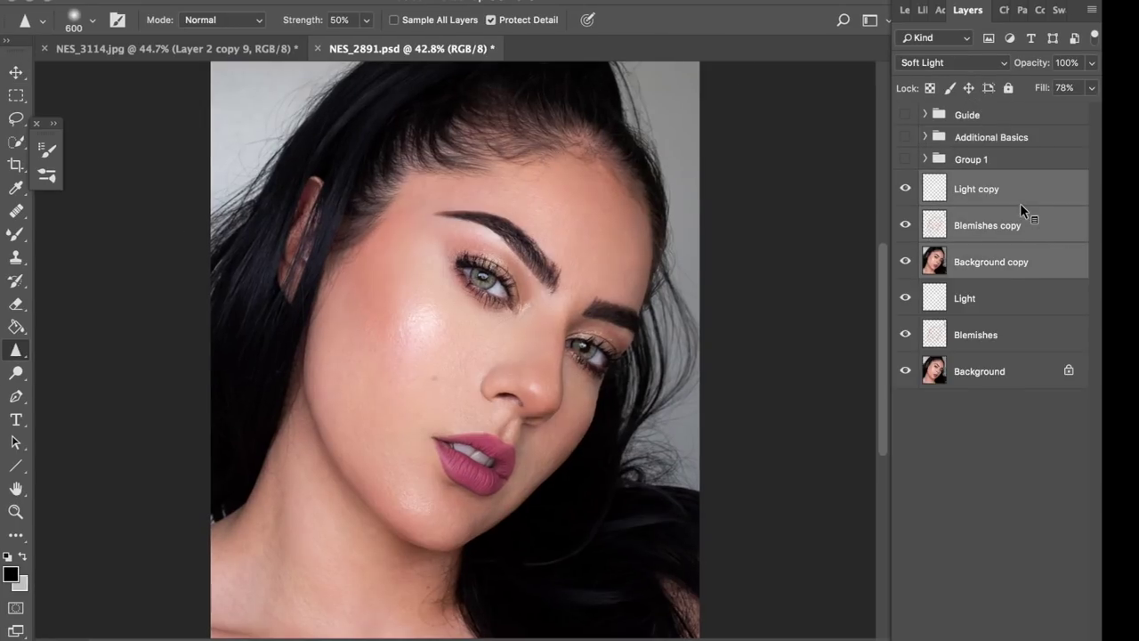
- Merge the Light copy, Blemishes copy and Background copy layers into one
right_click(1020, 204)
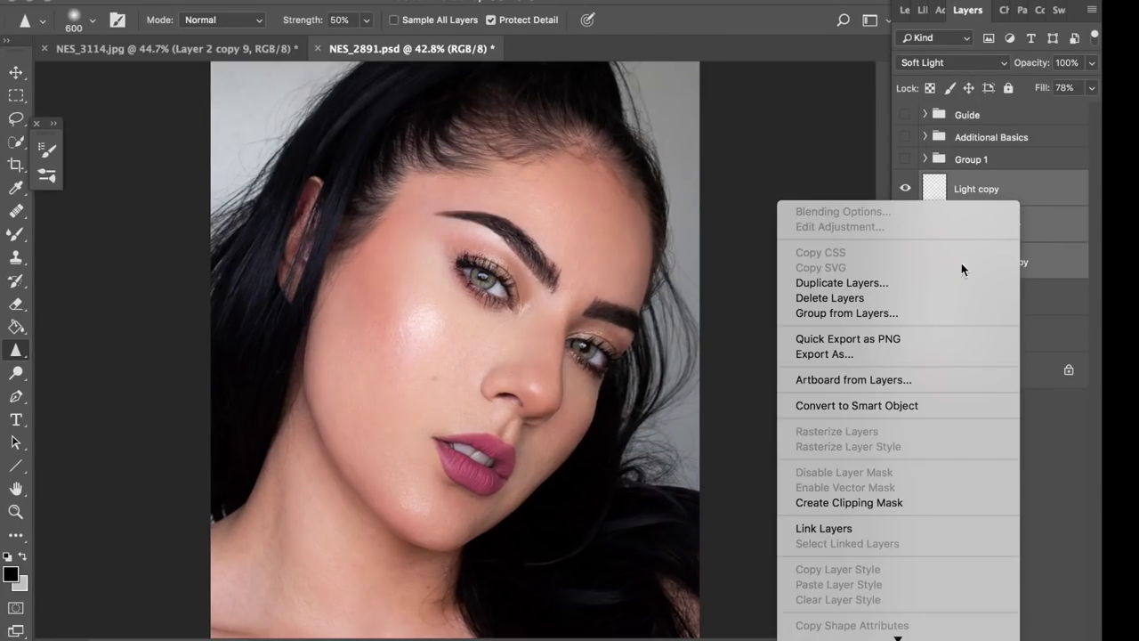
scroll(875, 440, "down", 4)
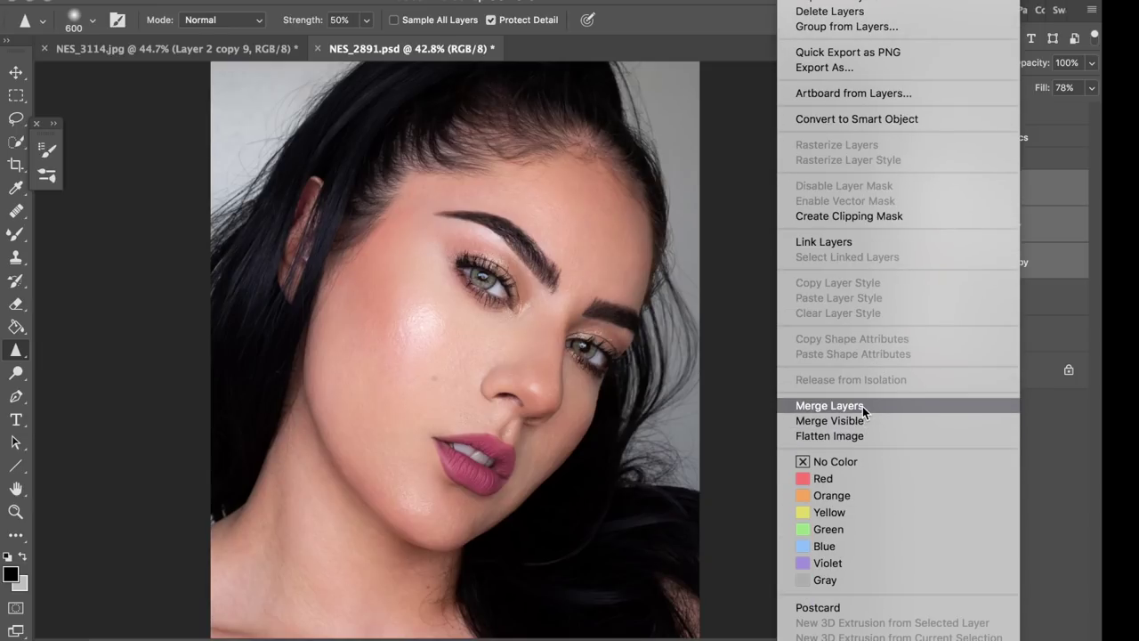
left_click(861, 406)
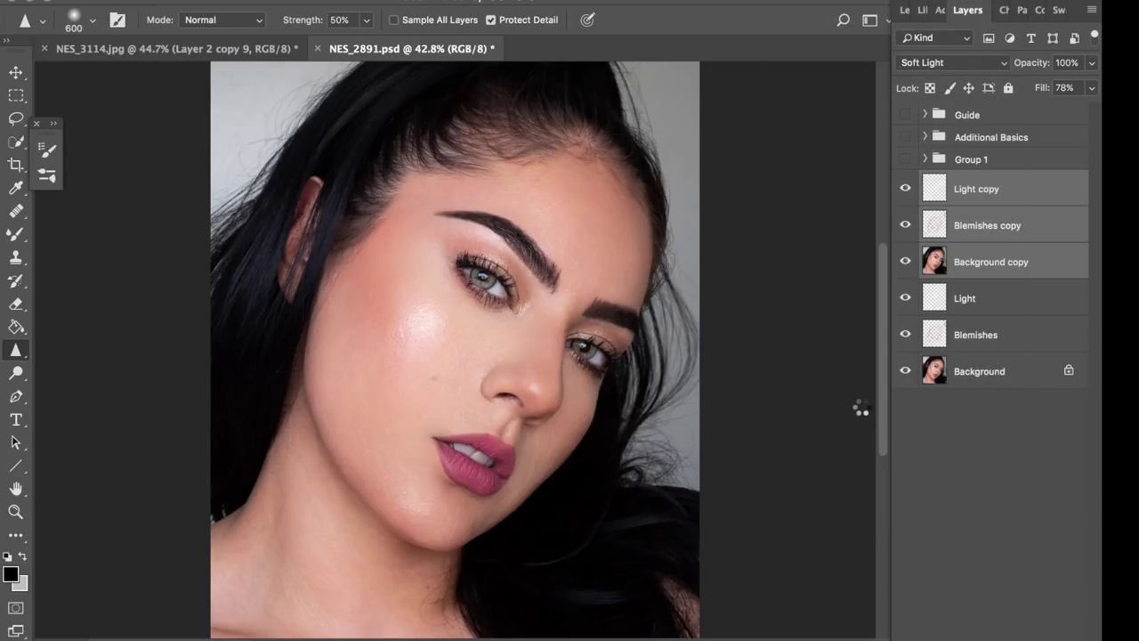
- Rename the merged layer "Blur"
double_click(977, 189)
type("B")
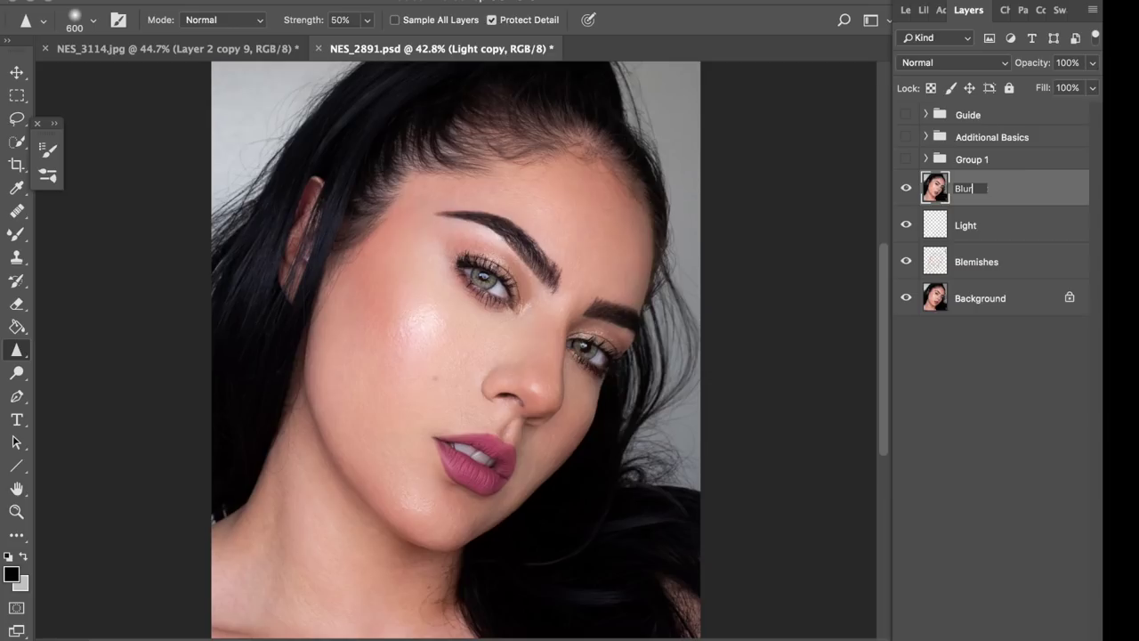
type("lur")
key("Return")
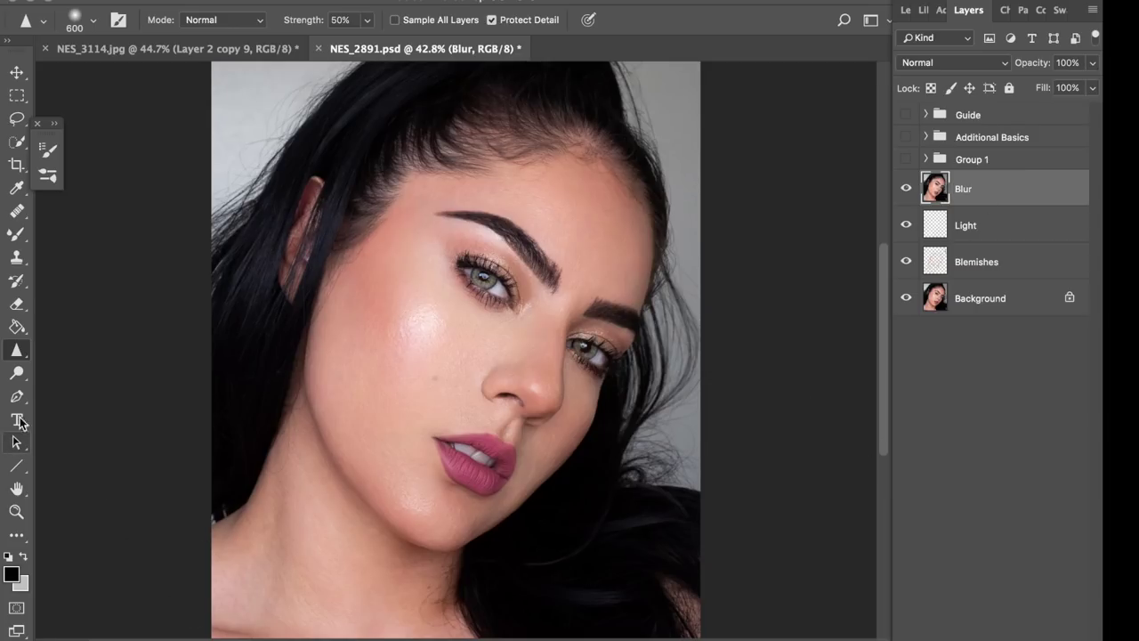
- Sample the light skin tone below the eye as the foreground colour and choose the Mixer Brush with 11% flow
left_click(17, 187)
right_click(17, 187)
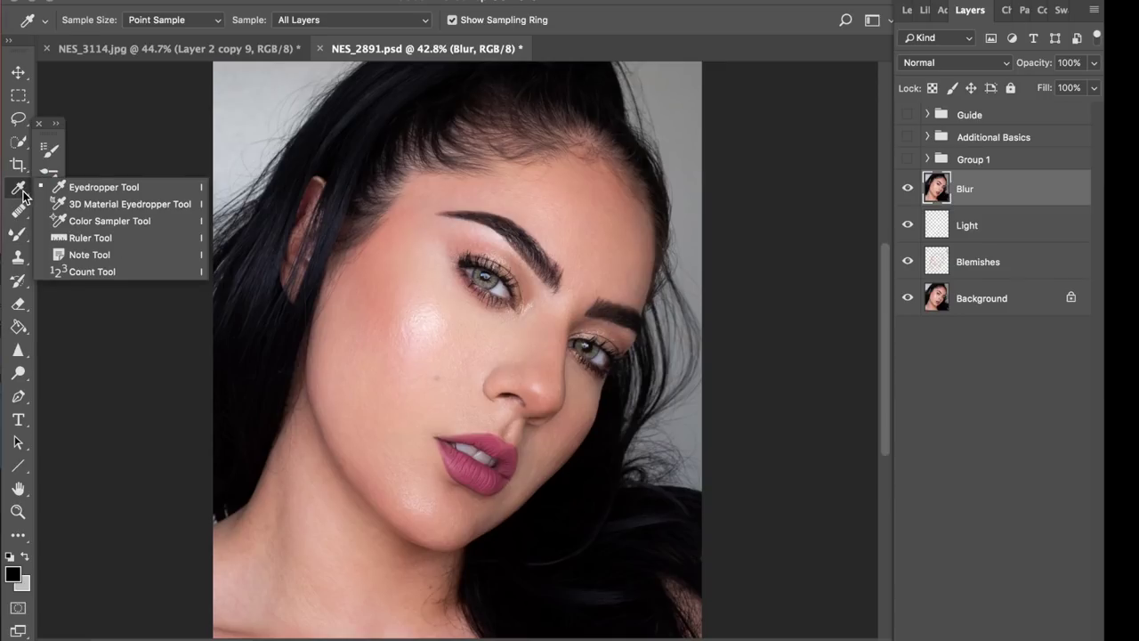
left_click(467, 321)
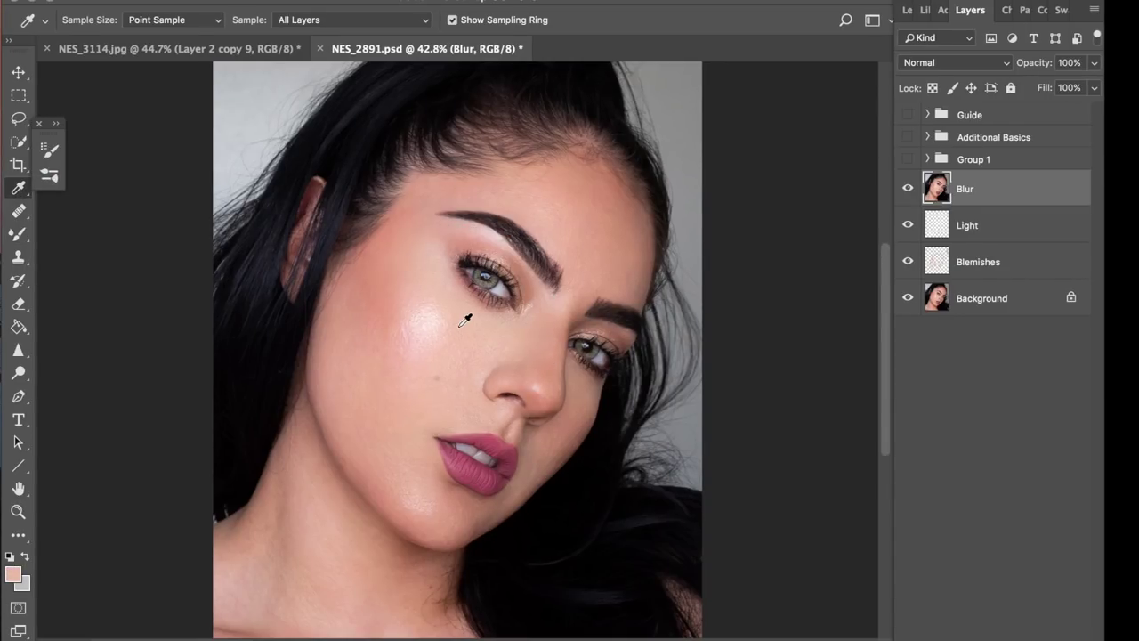
right_click(20, 234)
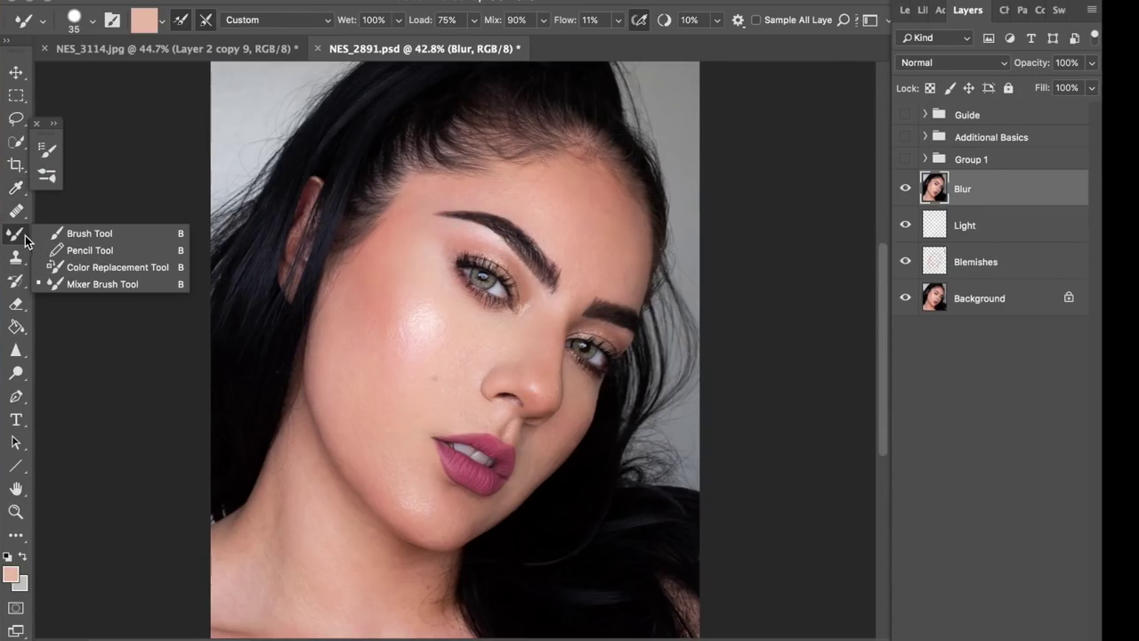
left_click(63, 285)
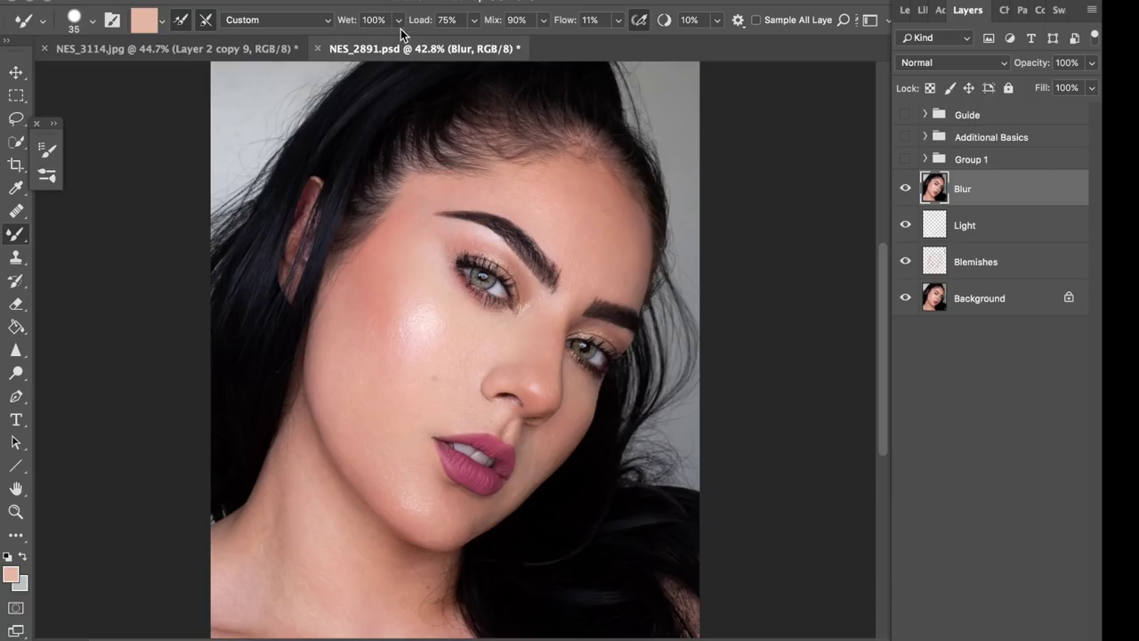
left_click(618, 20)
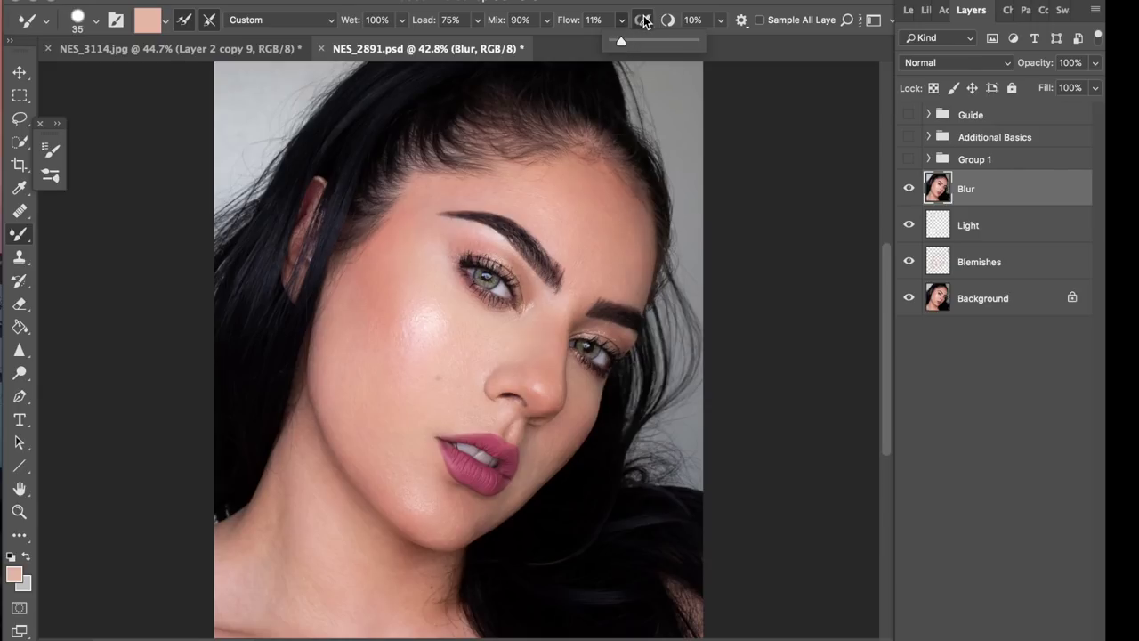
left_click(644, 19)
- Blend the cheek skin between the nose and the corner of the mouth on the Blur layer using a 175 px Mixer Brush
scroll(371, 380, "up", 5)
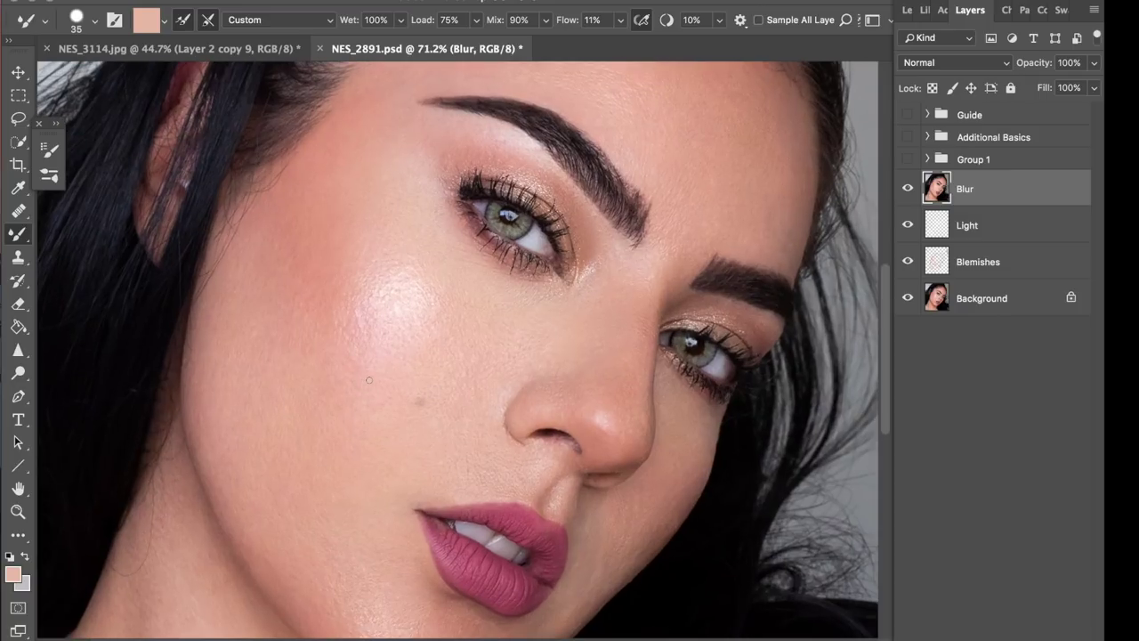
scroll(370, 380, "up", 2)
key("]")
key("]")
key("]")
key("]")
key("]")
key("]")
key("]")
key("]")
key("]")
key("]")
key("[")
key("[")
key("[")
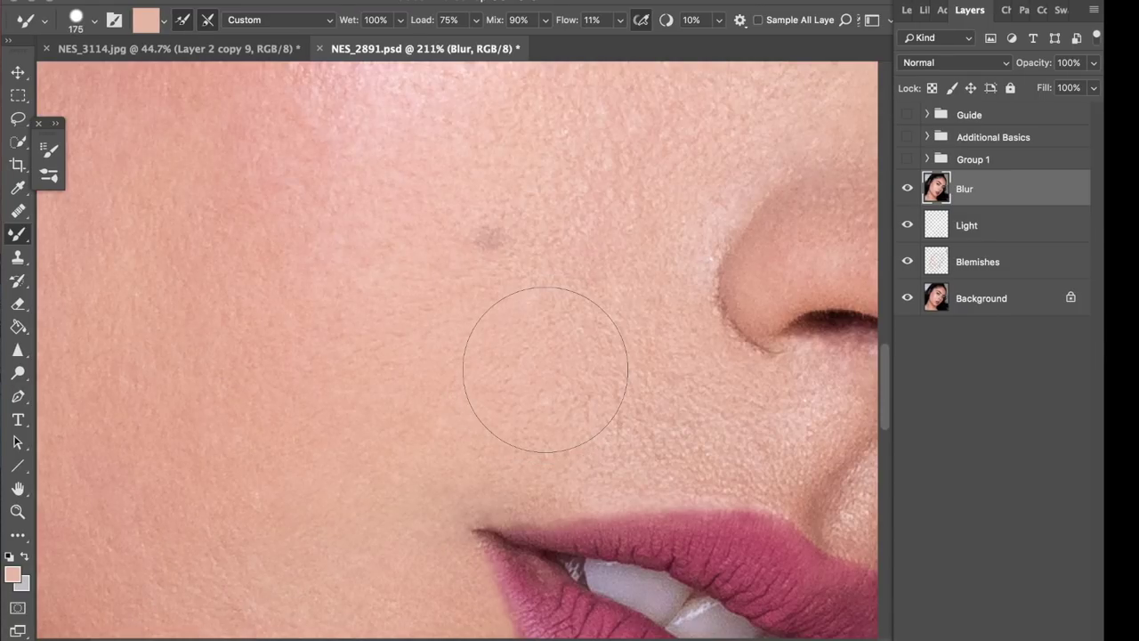
mouse_move(545, 370)
left_mouse_down()
mouse_move(527, 436)
mouse_move(560, 439)
mouse_move(569, 409)
mouse_move(664, 427)
left_mouse_up()
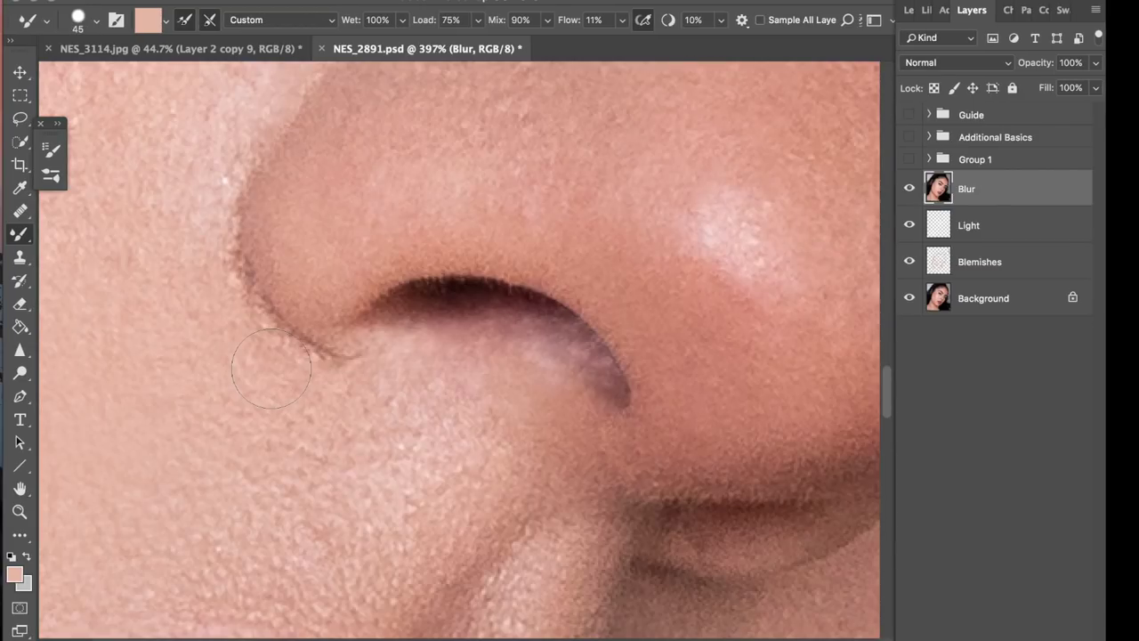
- Blend the skin below the nostril with the Mixer Brush, enlarging it to 80 px
key("bracketright")
key("bracketright")
key("bracketright")
key("bracketright")
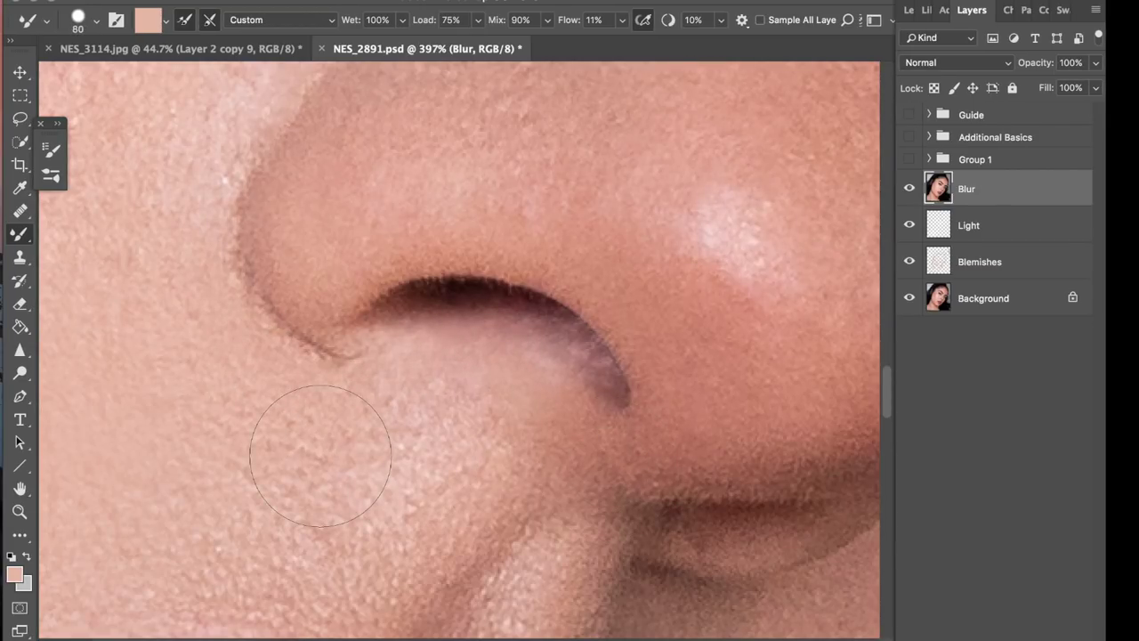
- Blend the textured skin on the chin below the lips with the Mixer Brush at 150 px
scroll(285, 481, "down", 10)
scroll(338, 543, "up", 3)
key("bracketright")
key("bracketright")
key("bracketright")
key("bracketright")
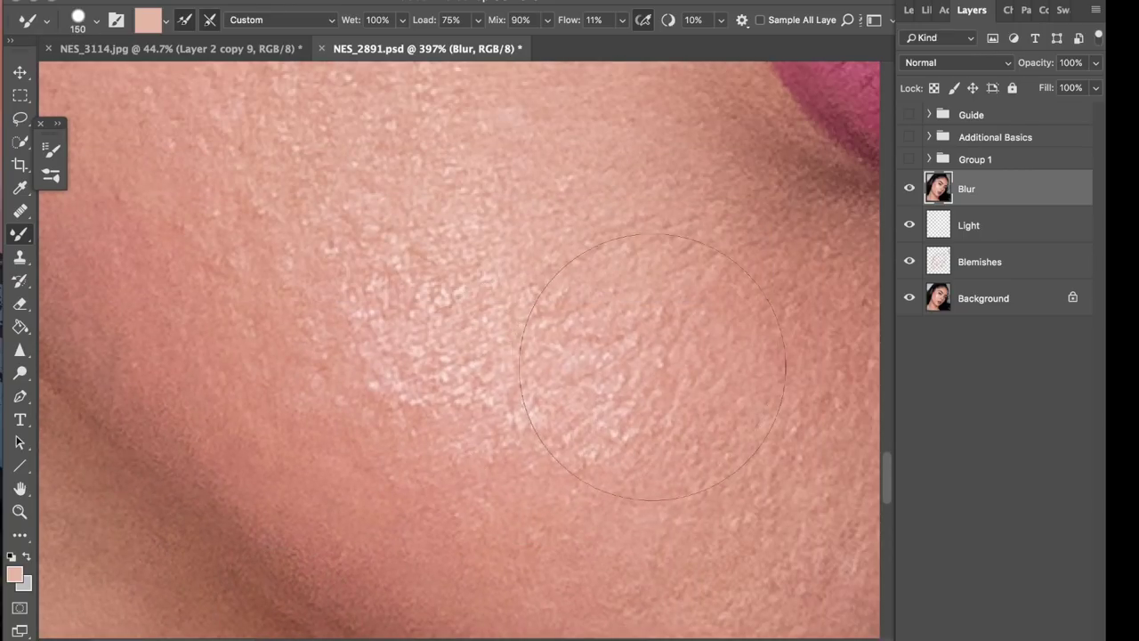
scroll(508, 436, "down", 10)
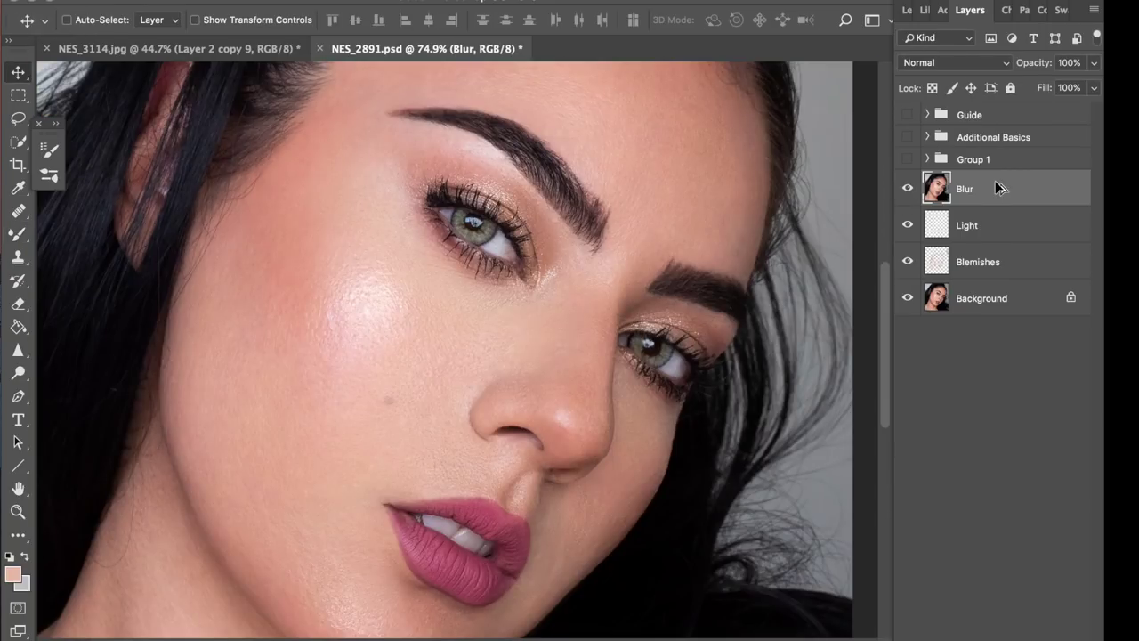
- Duplicate the Blur layer and name the copy "Dodge + Burn"
left_click_drag(997, 185, 992, 170)
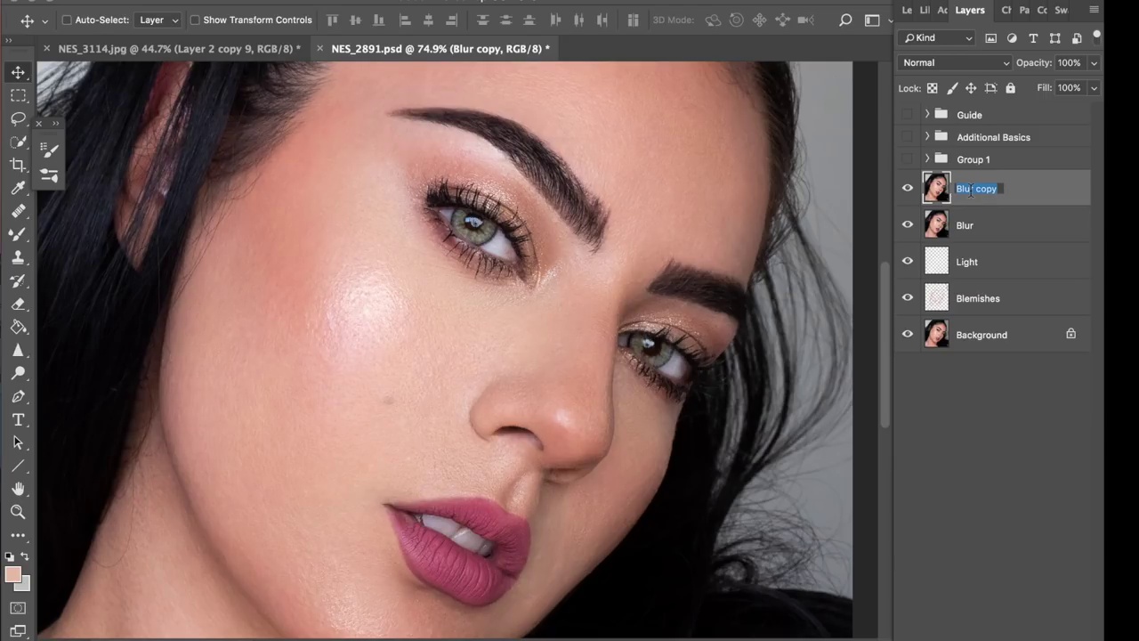
type("Dodge + Burn")
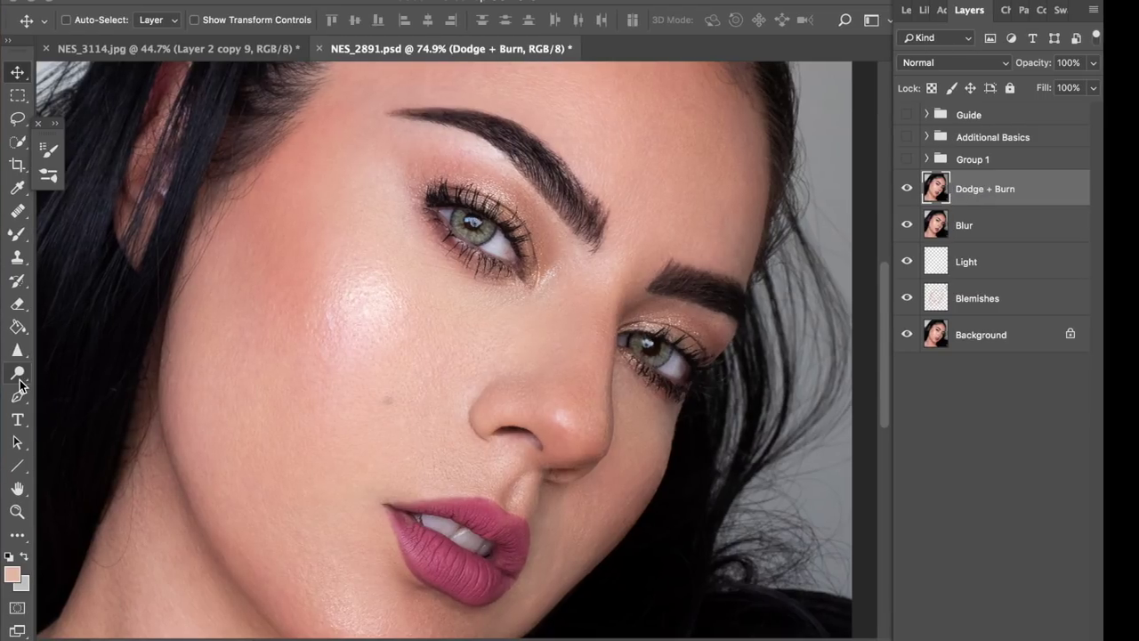
- Darken the hairline on the Dodge + Burn layer with the Burn Tool, using the Midtones range and 11% exposure
left_click(19, 379)
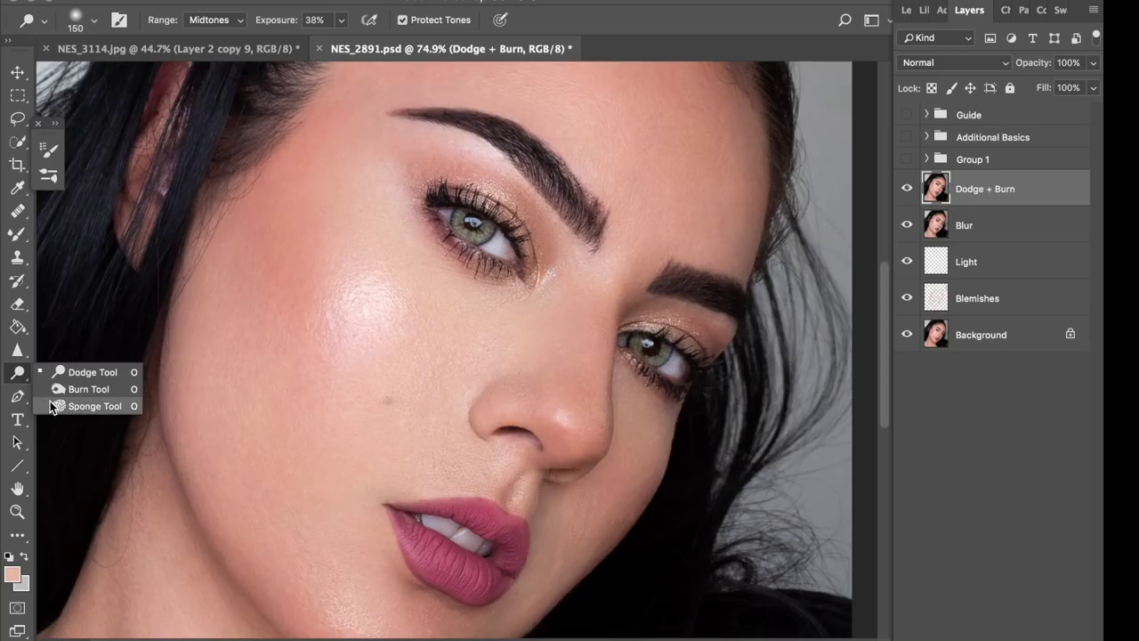
left_click_drag(70, 391, 70, 391)
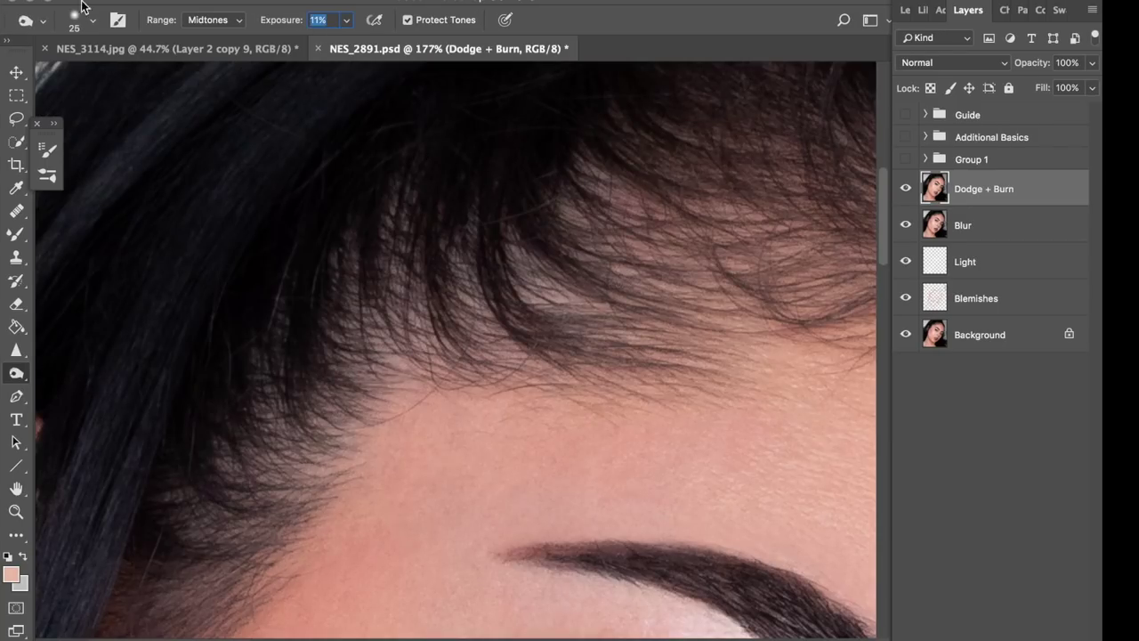
left_click(330, 19)
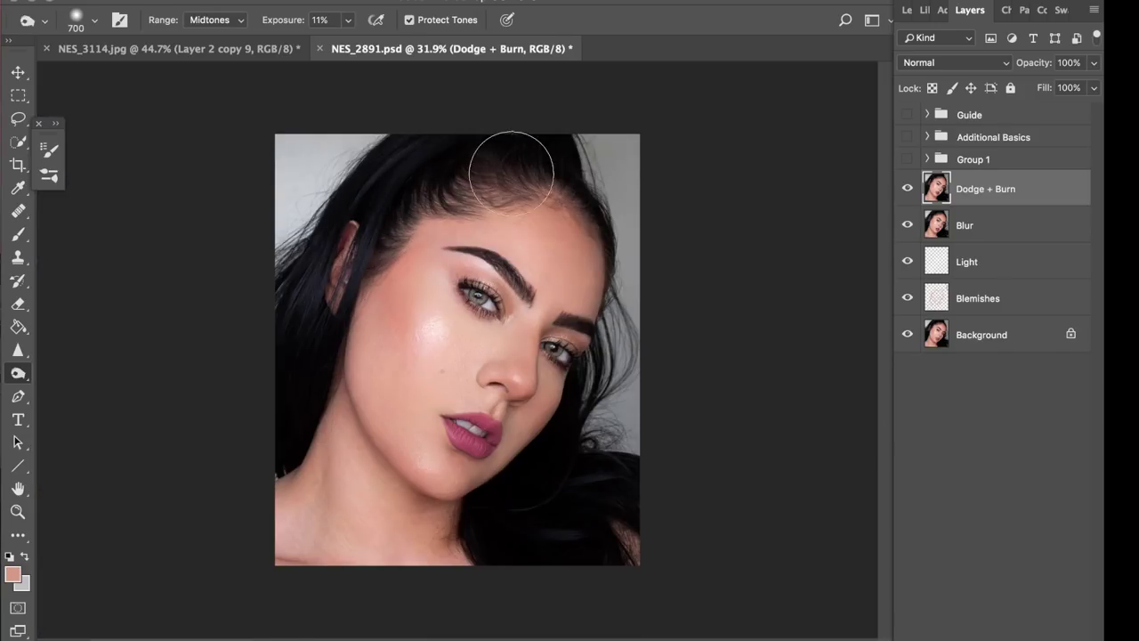
- Brighten the highlights of the face with the Dodge Tool, using the Midtones range, 4% exposure and a 200 px brush
right_click(18, 373)
left_click(76, 370)
left_click(216, 20)
left_click(214, 6)
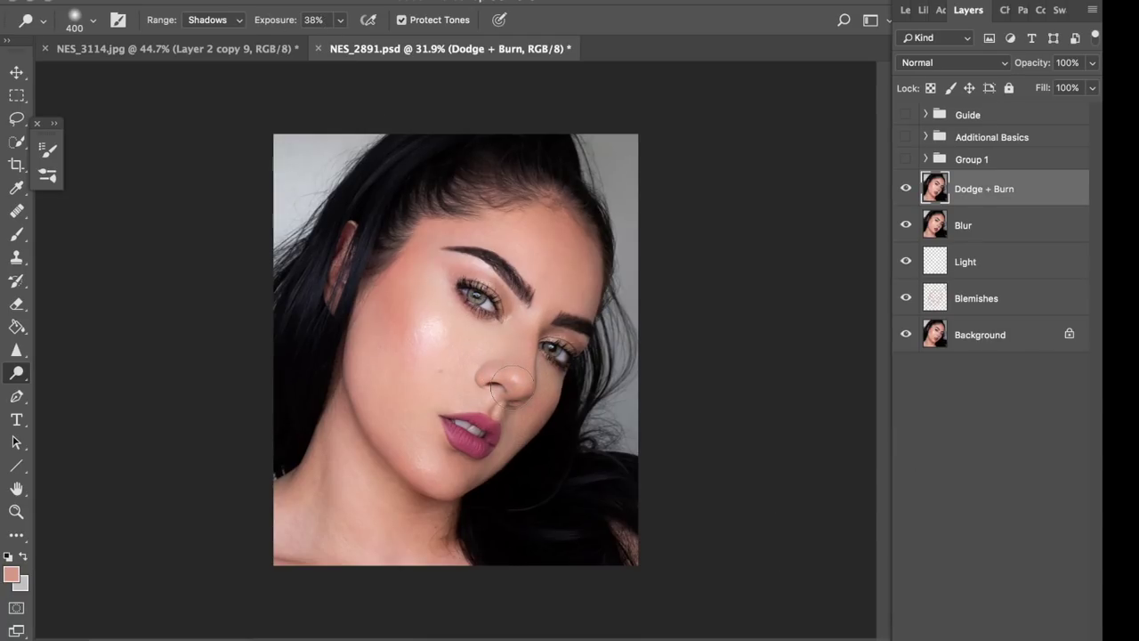
left_click(221, 19)
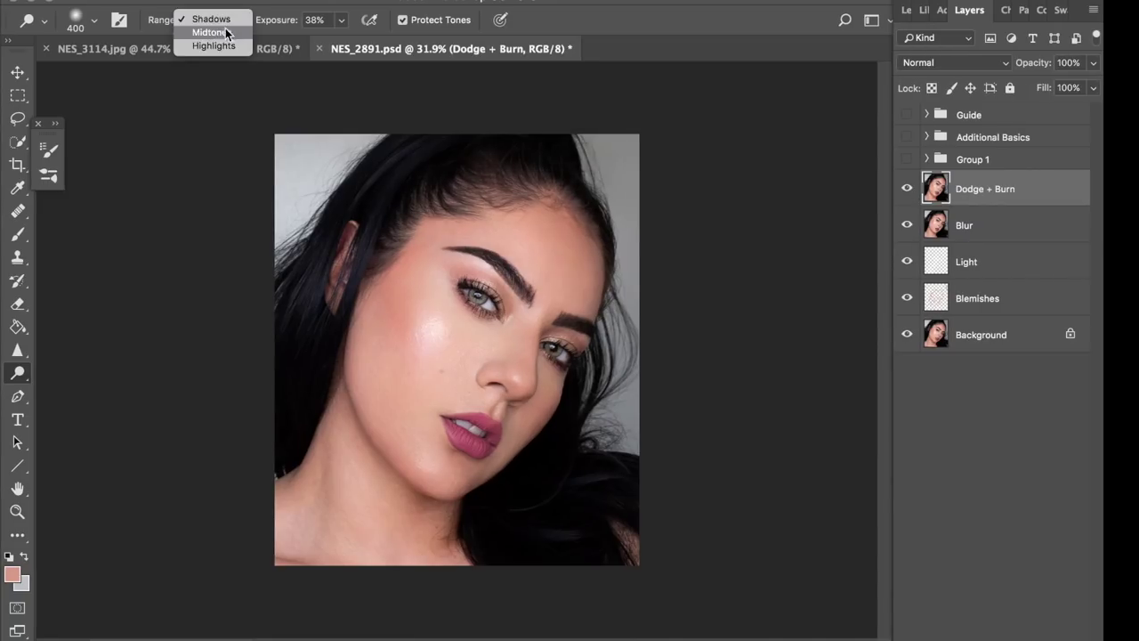
left_click(226, 33)
scroll(258, 52, "up", 6)
left_click(341, 20)
left_click(316, 42)
key("bracketleft")
key("bracketleft")
key("bracketleft")
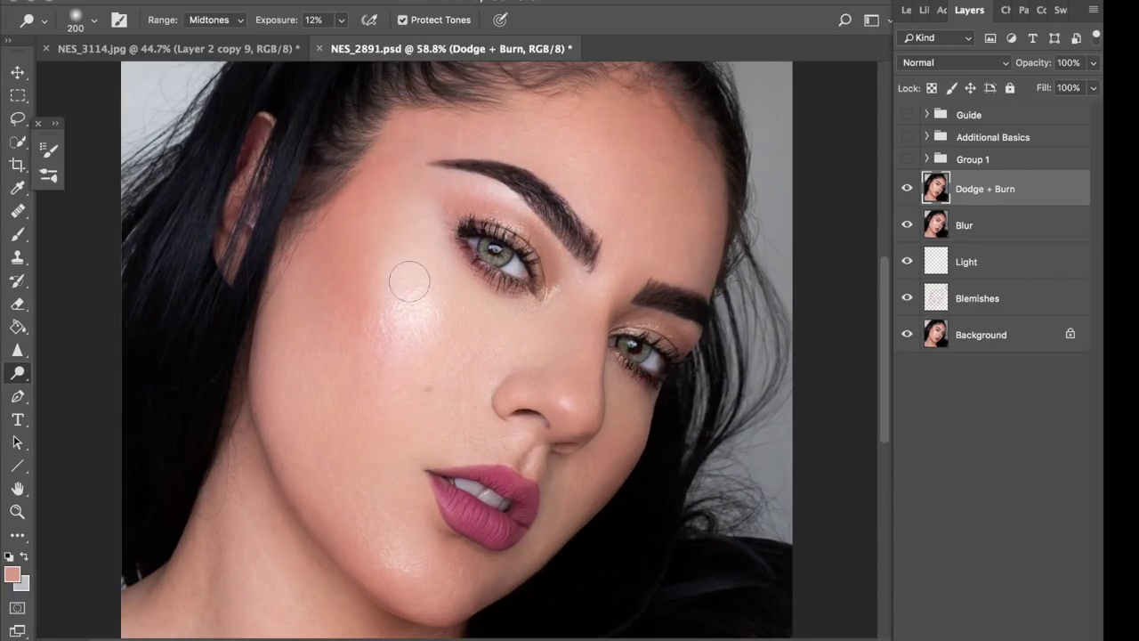
key("bracketleft")
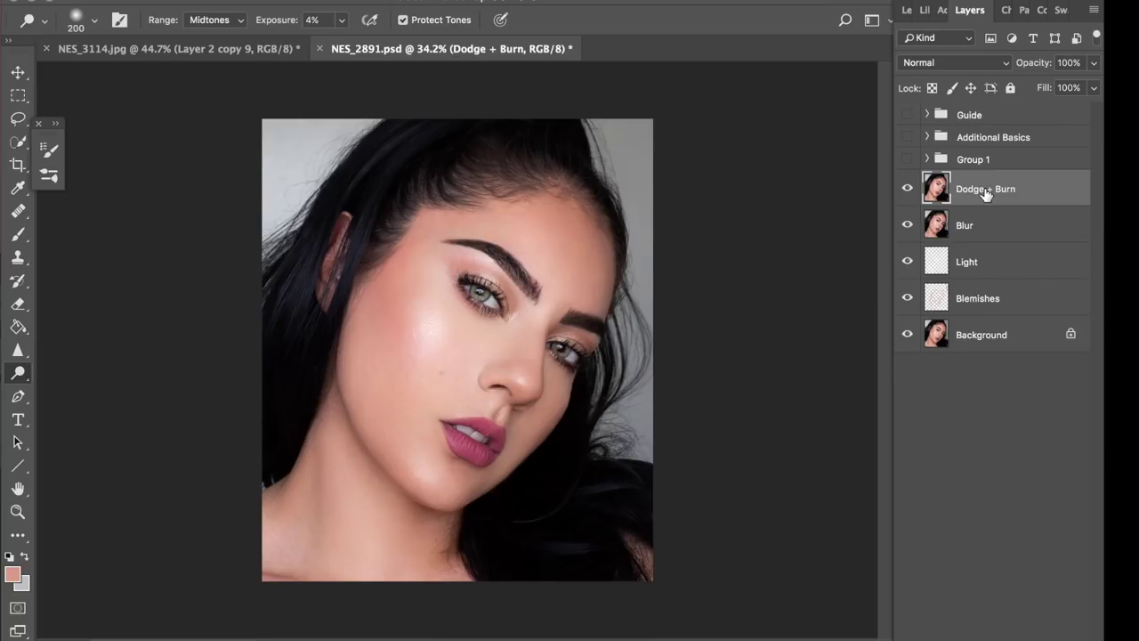
- Duplicate the Dodge + Burn layer and name the copy "Sharpen"
mouse_move(986, 192)
left_mouse_down()
mouse_move(985, 163)
mouse_move(988, 178)
left_mouse_up()
double_click(988, 187)
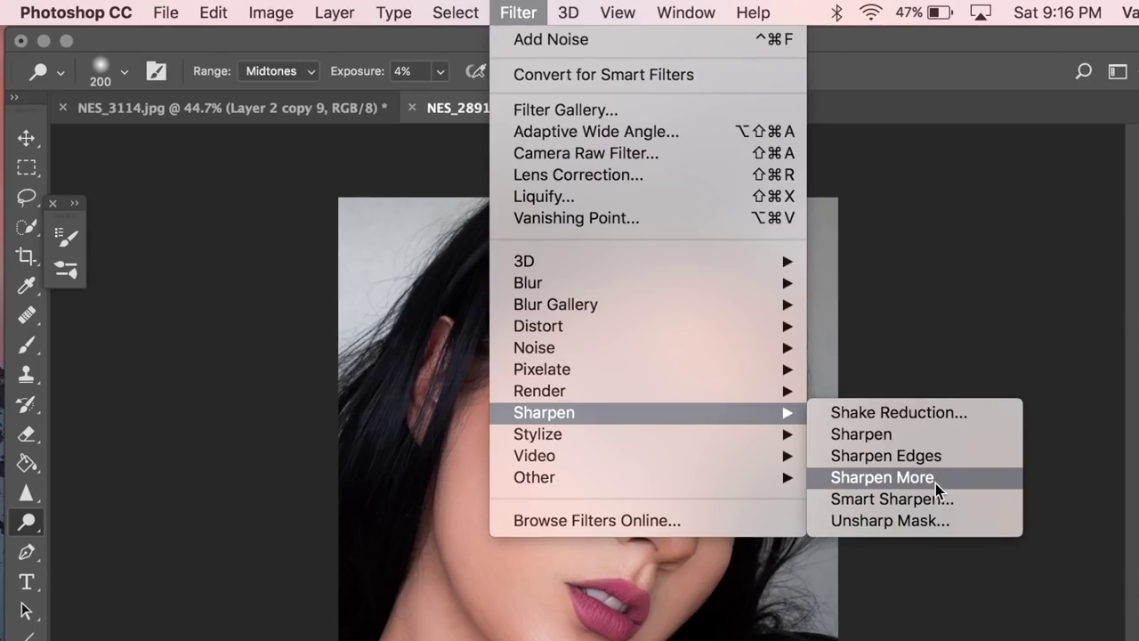
- Open Smart Sharpen for the Sharpen layer and go through its amount, radius, noise reduction and shadow settings
left_click(935, 496)
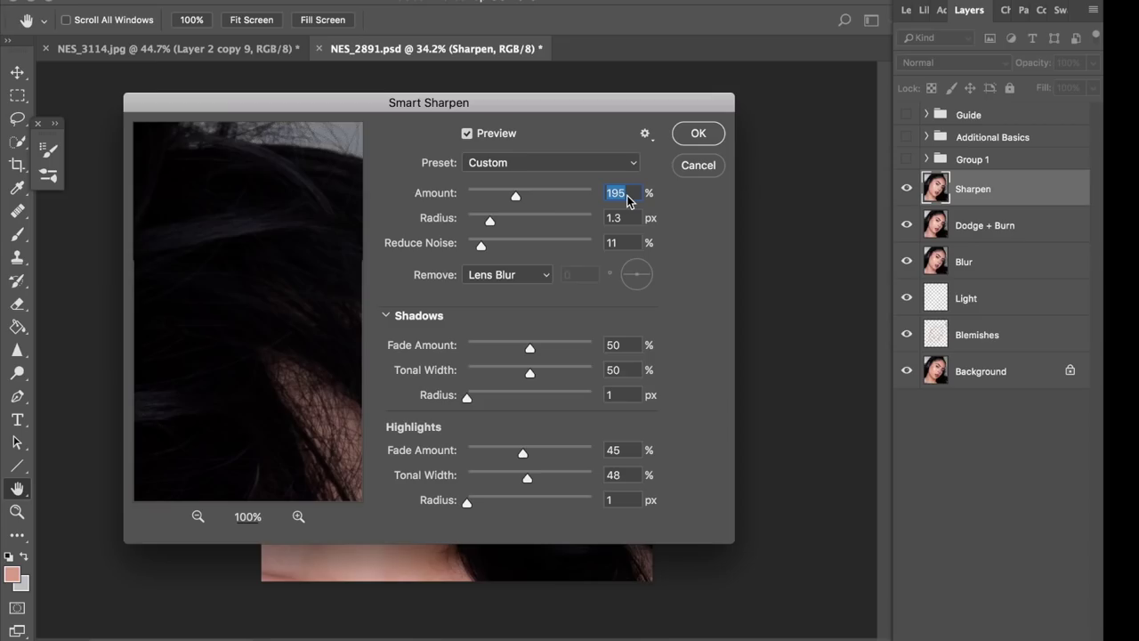
left_click(633, 194)
left_click(633, 217)
left_click(632, 240)
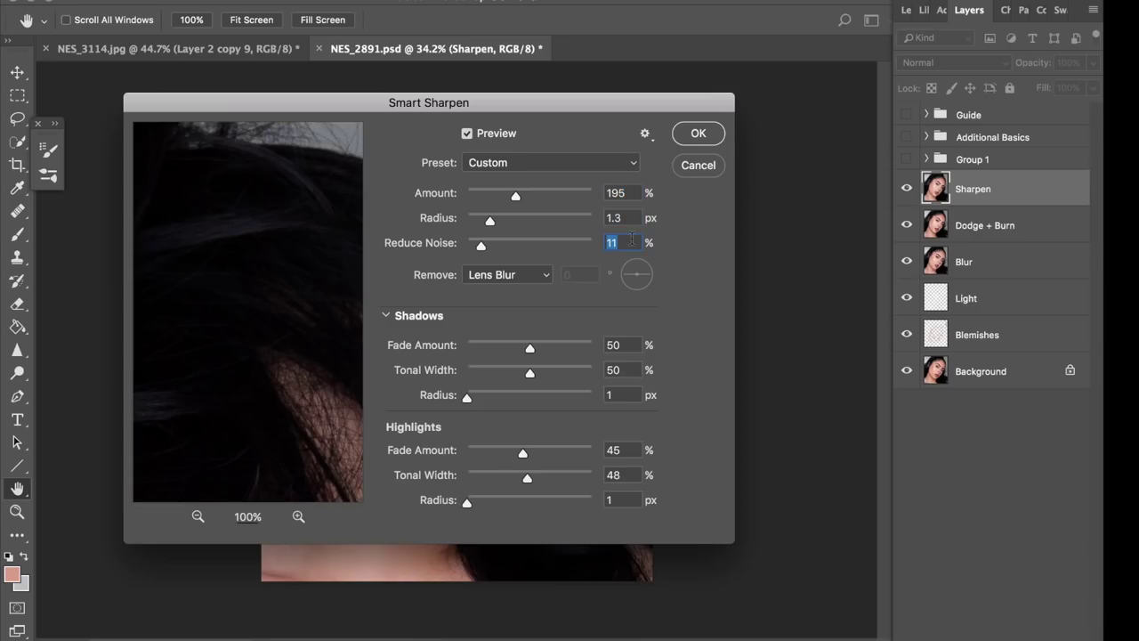
left_click(626, 343)
left_click(627, 371)
left_click(197, 517)
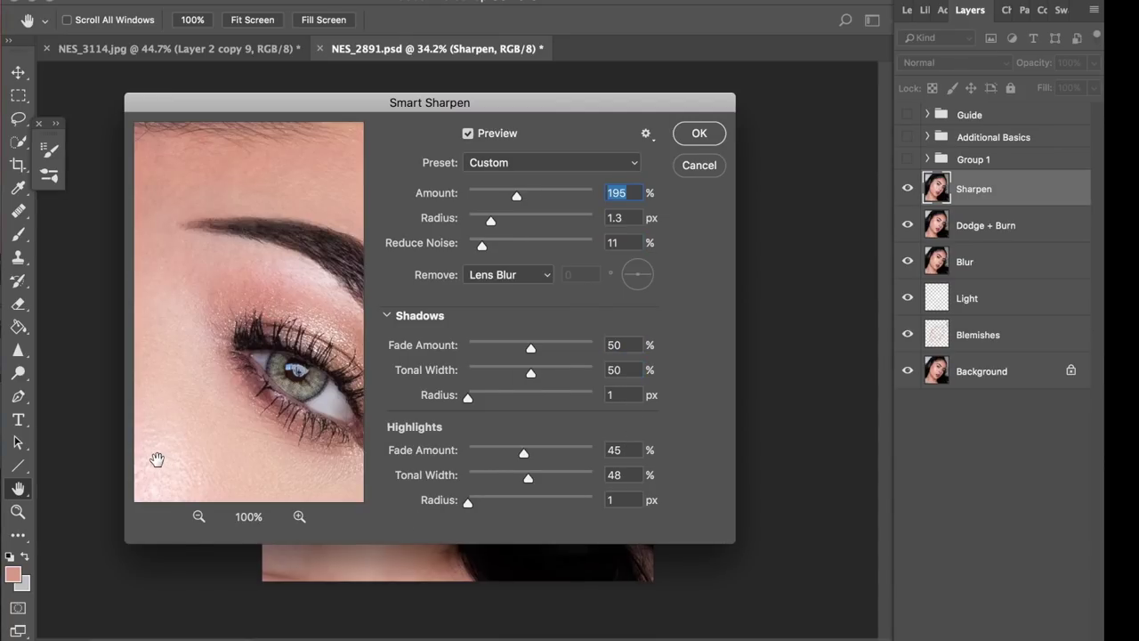
- Try a Smart Sharpen amount of 489% and inspect its effect on the eye and forehead skin in the preview
left_click_drag(271, 129, 125, 254)
left_click_drag(253, 241, 110, 174)
left_click_drag(545, 198, 587, 200)
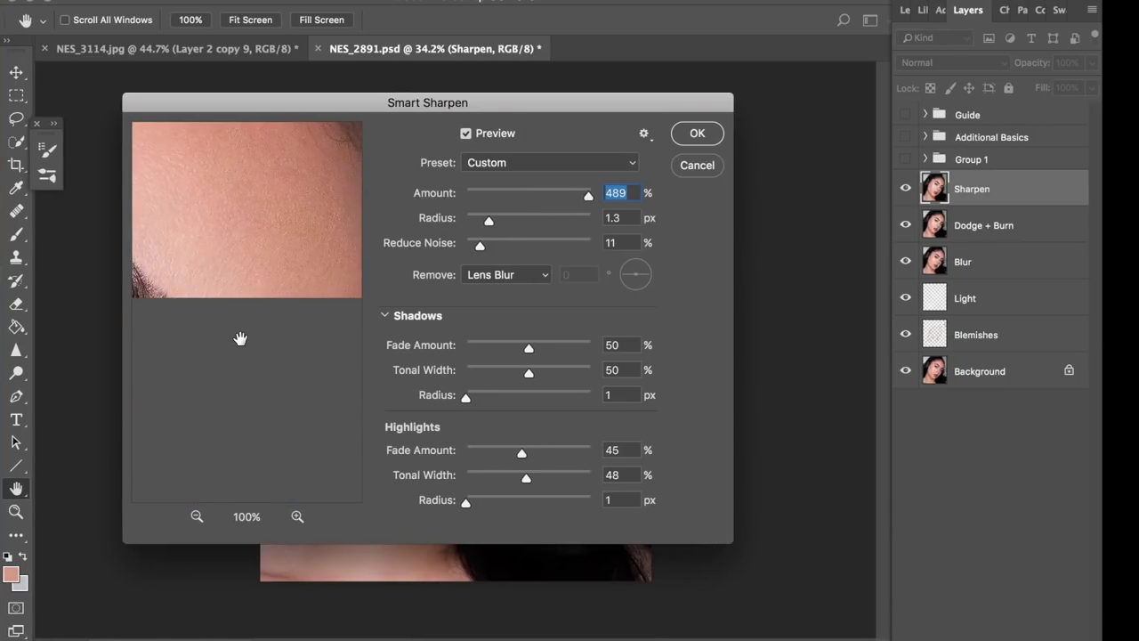
left_click_drag(214, 316, 500, 394)
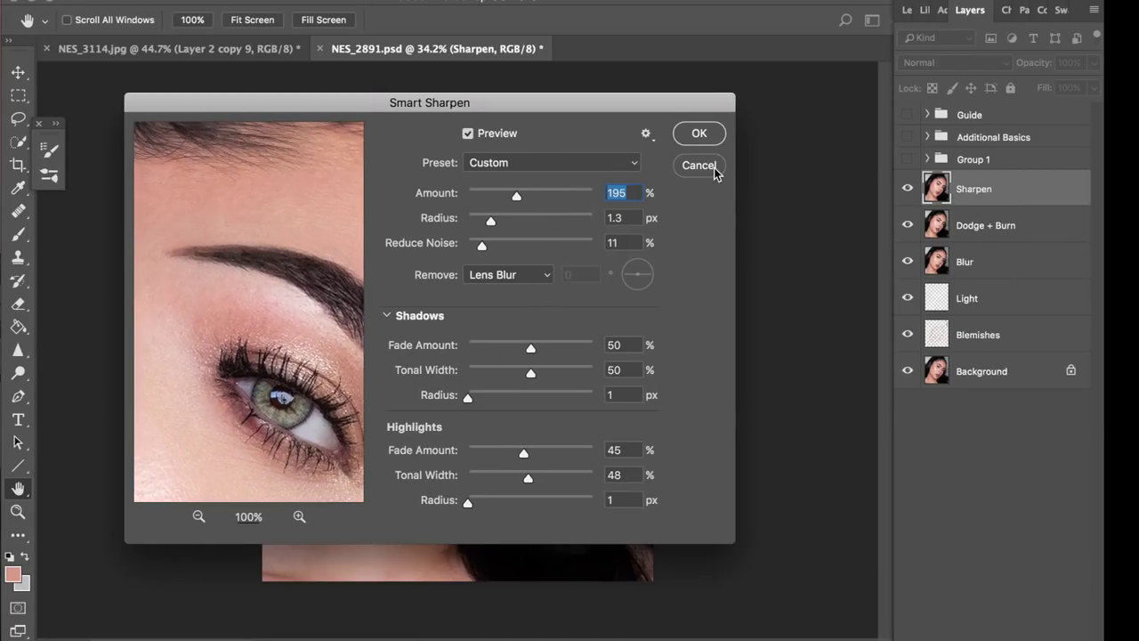
- Check the eye and cheek in the preview and apply Smart Sharpen with 195% amount, 1.3 px radius and 11% noise reduction
left_click_drag(240, 323, 229, 143)
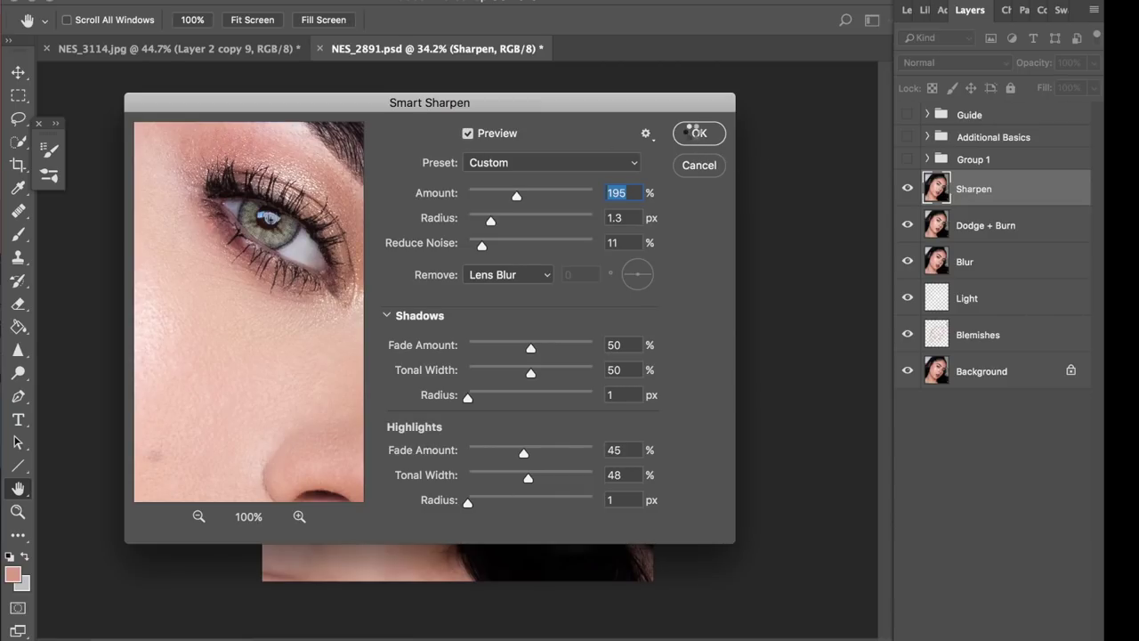
left_click(696, 133)
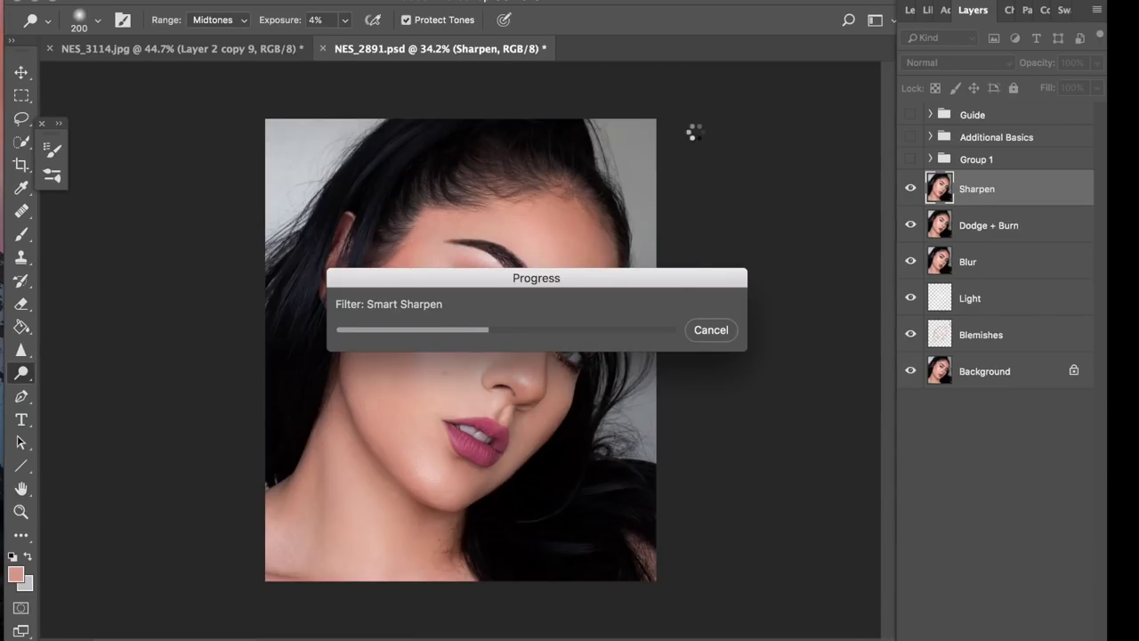
- Duplicate the Sharpen layer and name the copy "Grain"
right_click(970, 178)
scroll(849, 218, "up", 3)
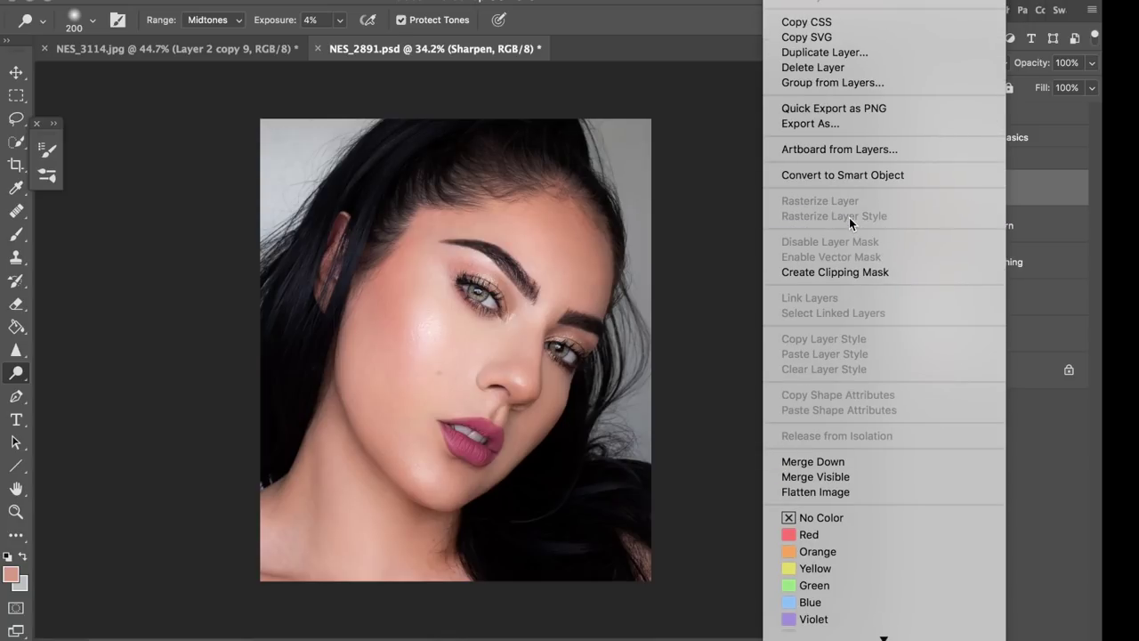
left_click(844, 53)
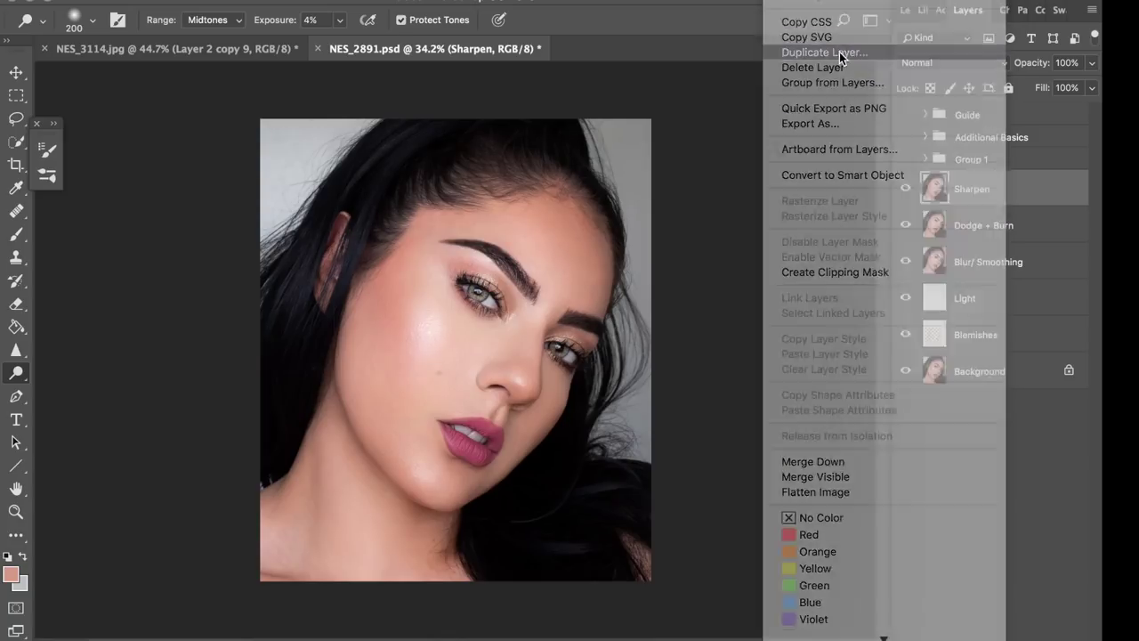
left_click(706, 239)
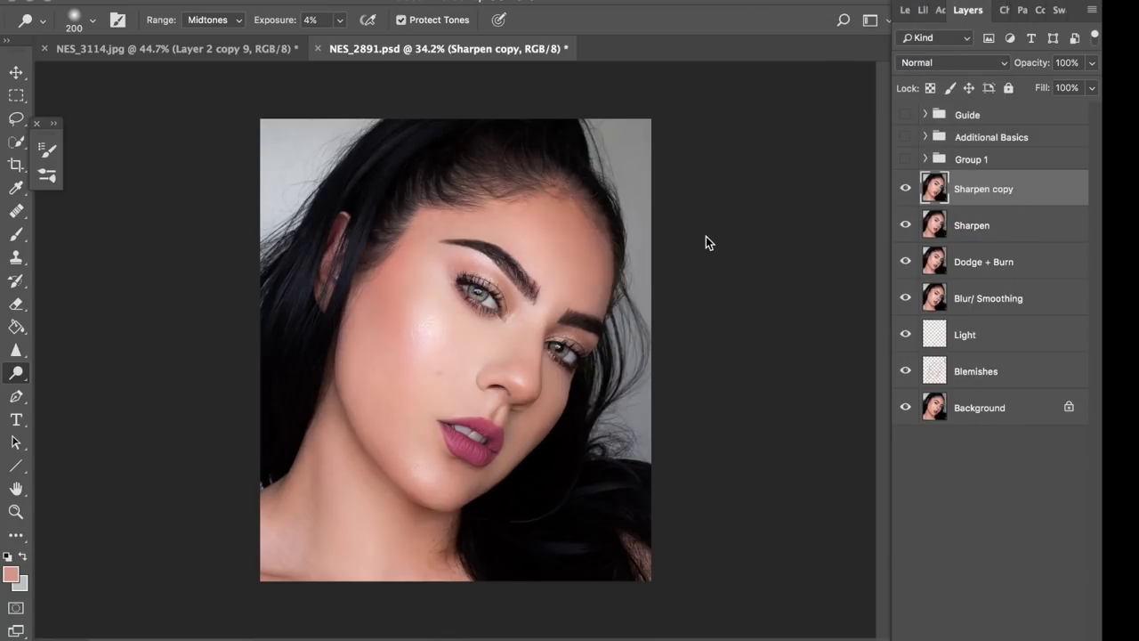
double_click(984, 192)
type("Grain")
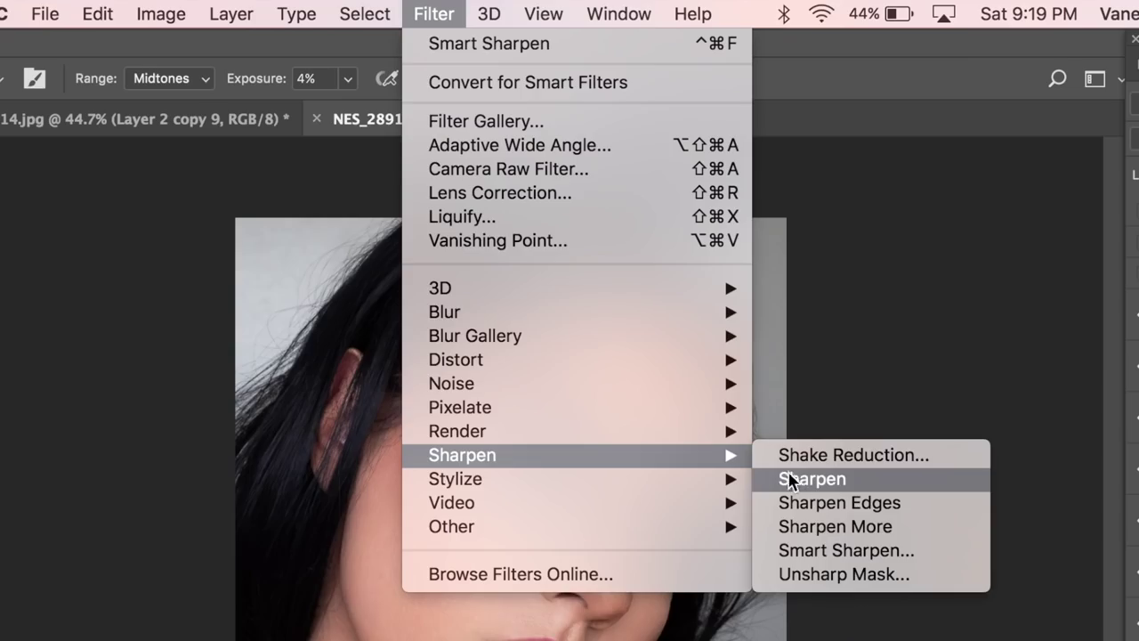
- Open Add Noise for the Grain layer, inspect the facial skin in its preview, and apply 7.16% uniform noise
mouse_move(596, 386)
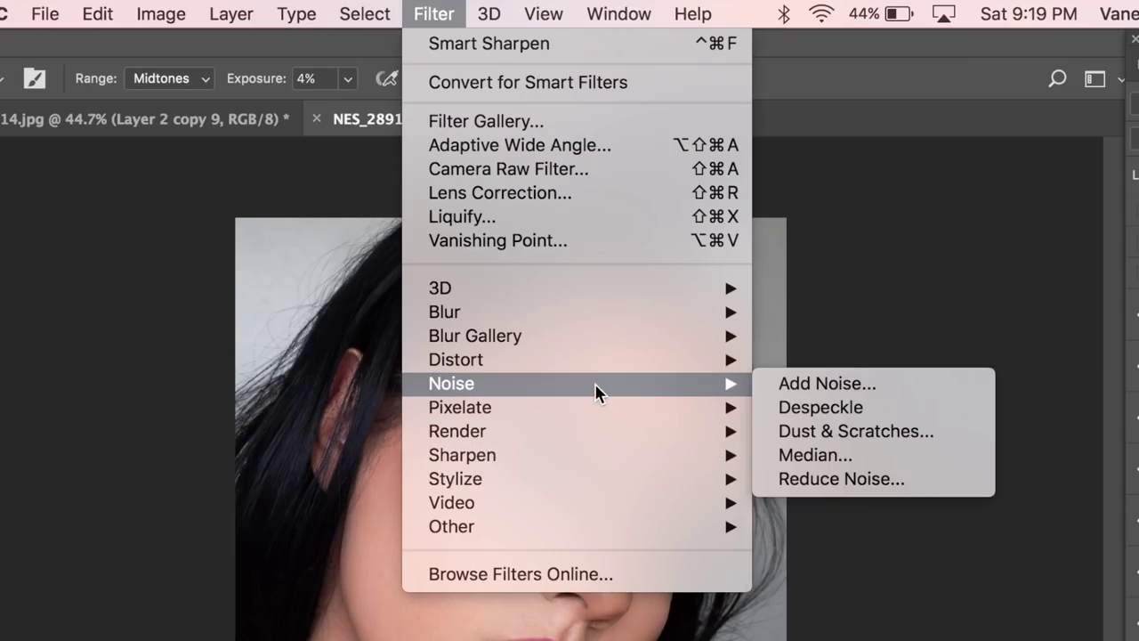
left_click(842, 390)
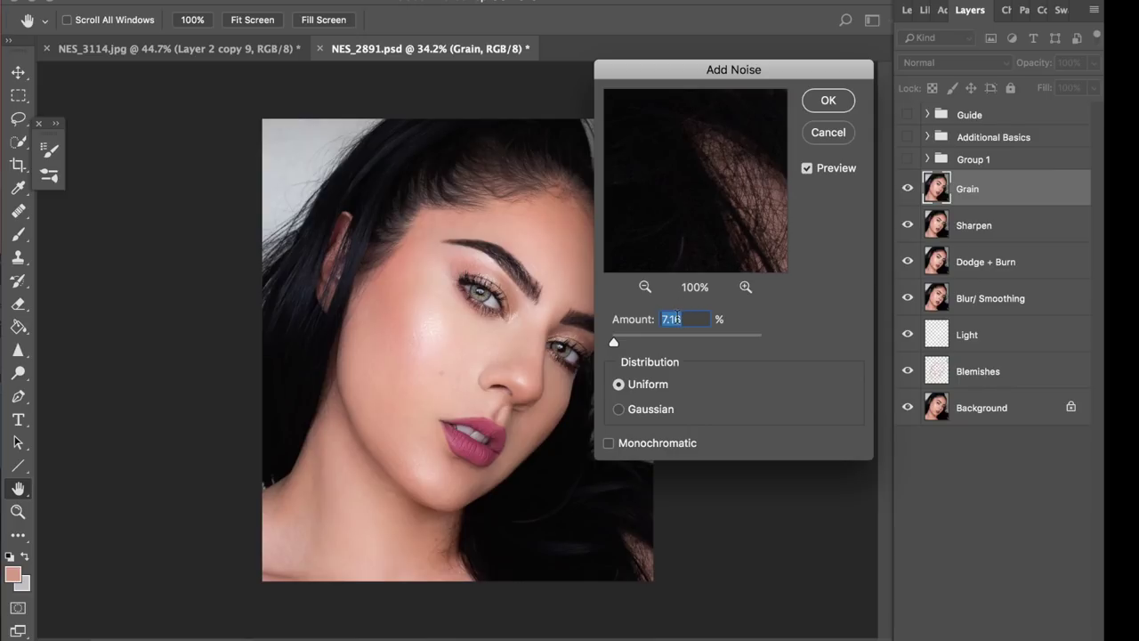
left_click_drag(675, 181, 1089, 636)
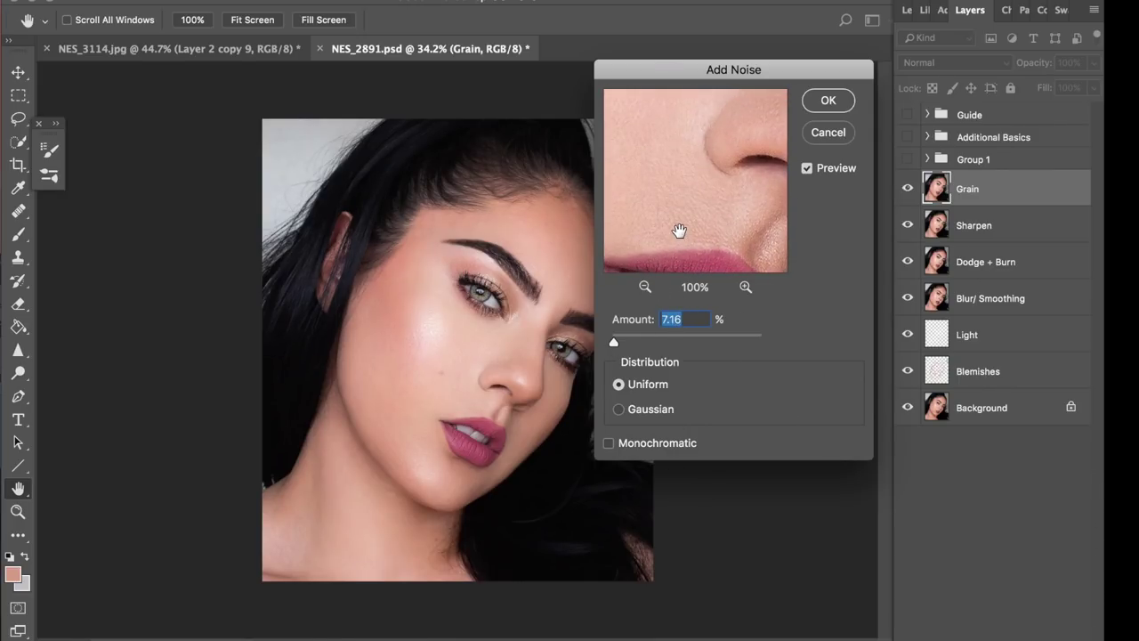
left_click_drag(659, 153, 826, 212)
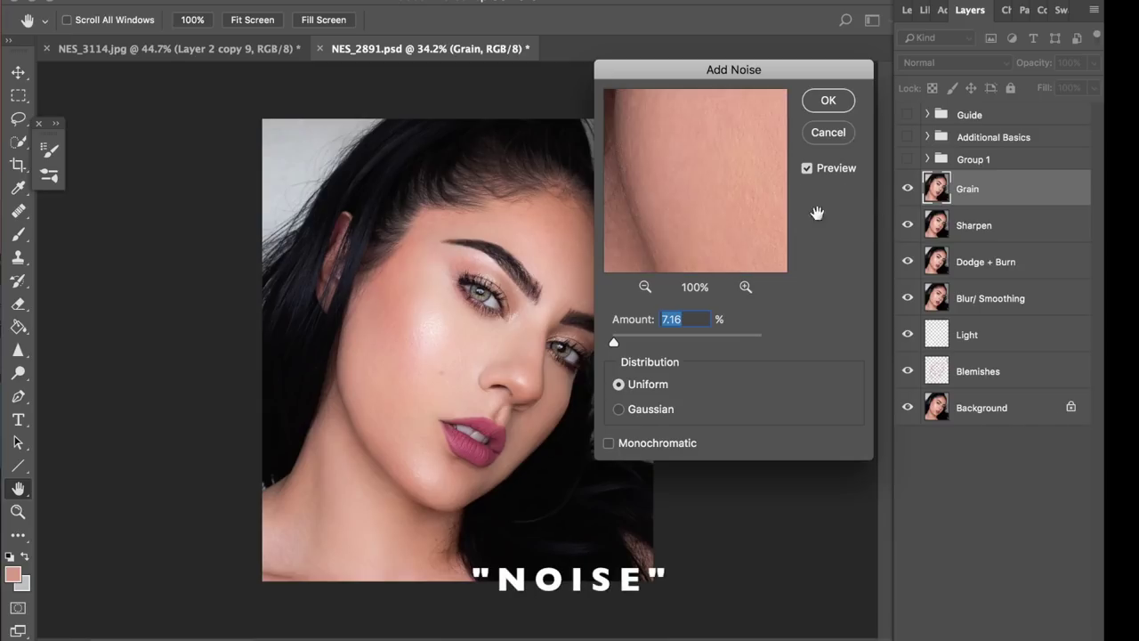
mouse_move(616, 320)
left_mouse_down()
mouse_move(636, 319)
mouse_move(615, 319)
left_mouse_up()
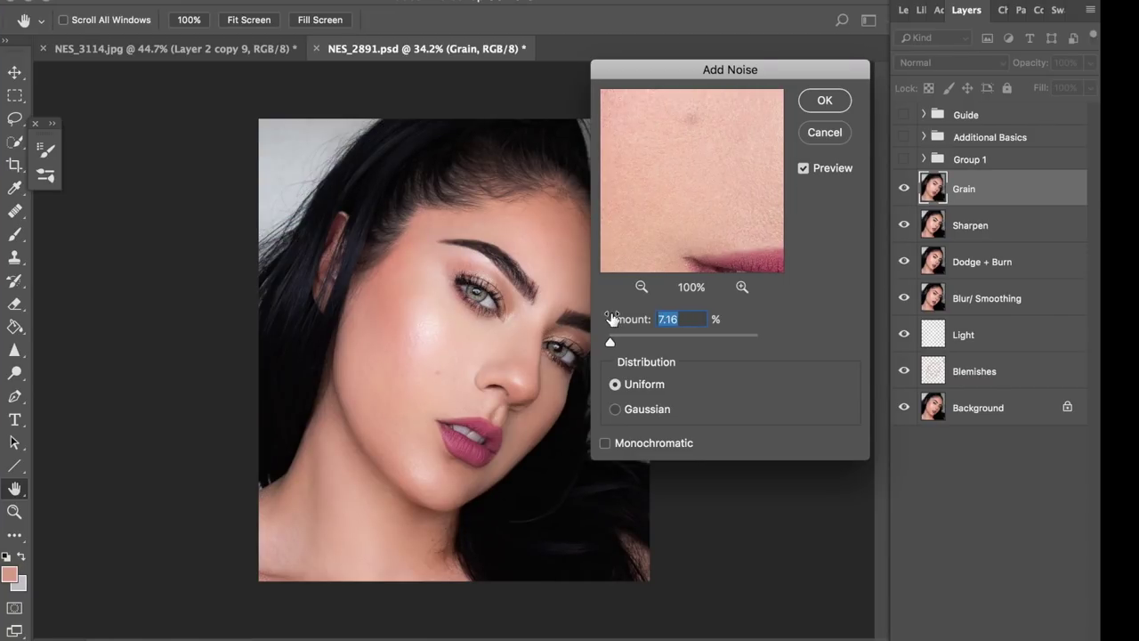
left_click(828, 100)
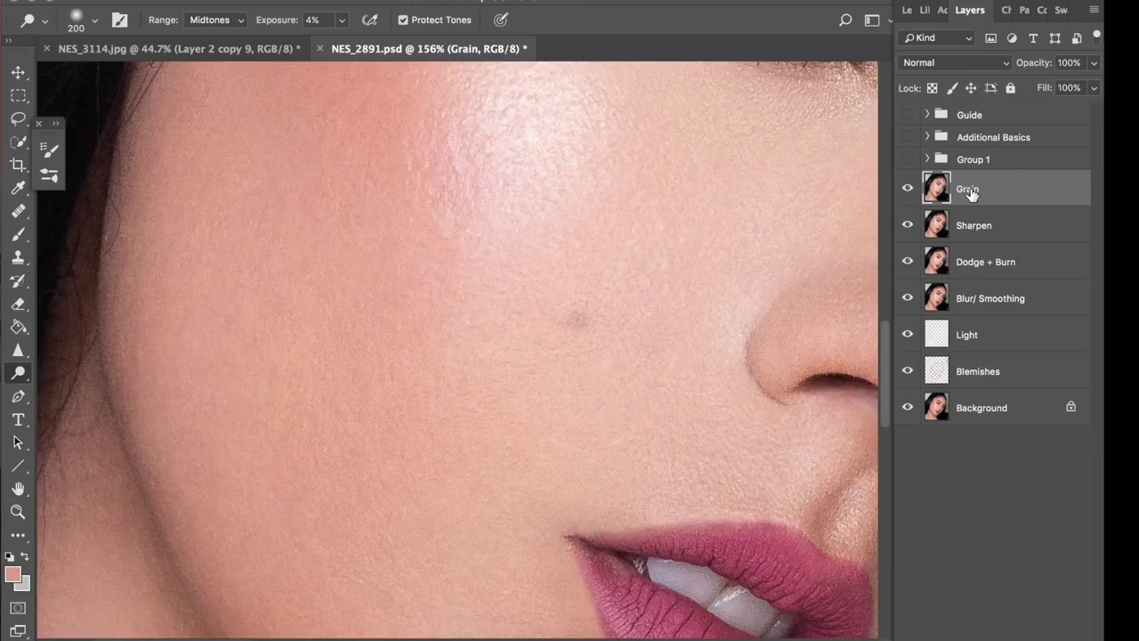
- Switch to the Burn tool at 3% exposure and shrink its brush to 25 px over the mole on the cheek
left_click_drag(18, 372, 68, 389)
left_click(350, 24)
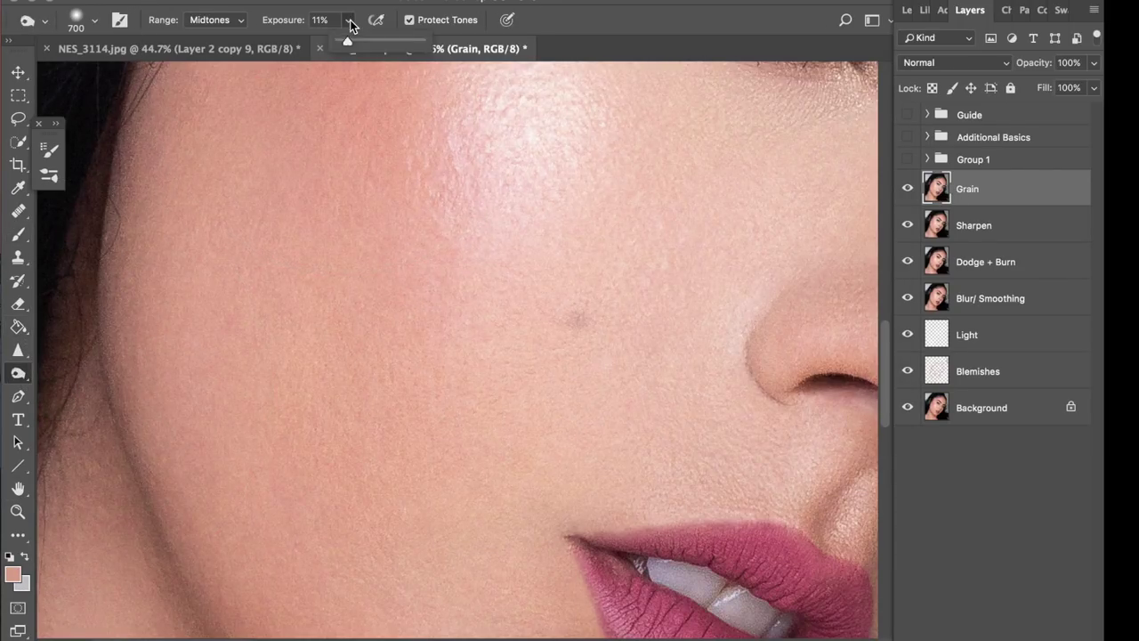
left_click_drag(343, 39, 342, 39)
key("bracketleft")
key("bracketleft")
key("bracketleft")
key("bracketleft")
key("bracketleft")
key("bracketleft")
key("bracketleft")
key("bracketleft")
key("bracketleft")
key("bracketleft")
key("bracketleft")
key("bracketleft")
key("bracketleft")
key("bracketleft")
key("bracketleft")
scroll(572, 315, "up", 2)
scroll(572, 315, "up", 5)
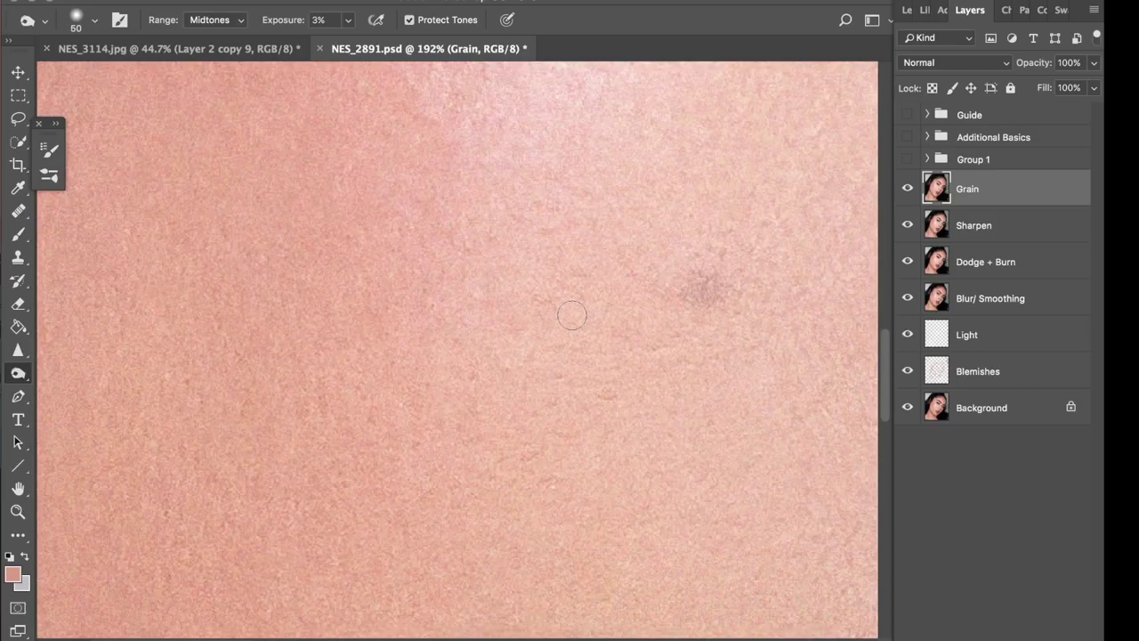
key("bracketleft")
key("bracketleft")
key("bracketleft")
key("bracketleft")
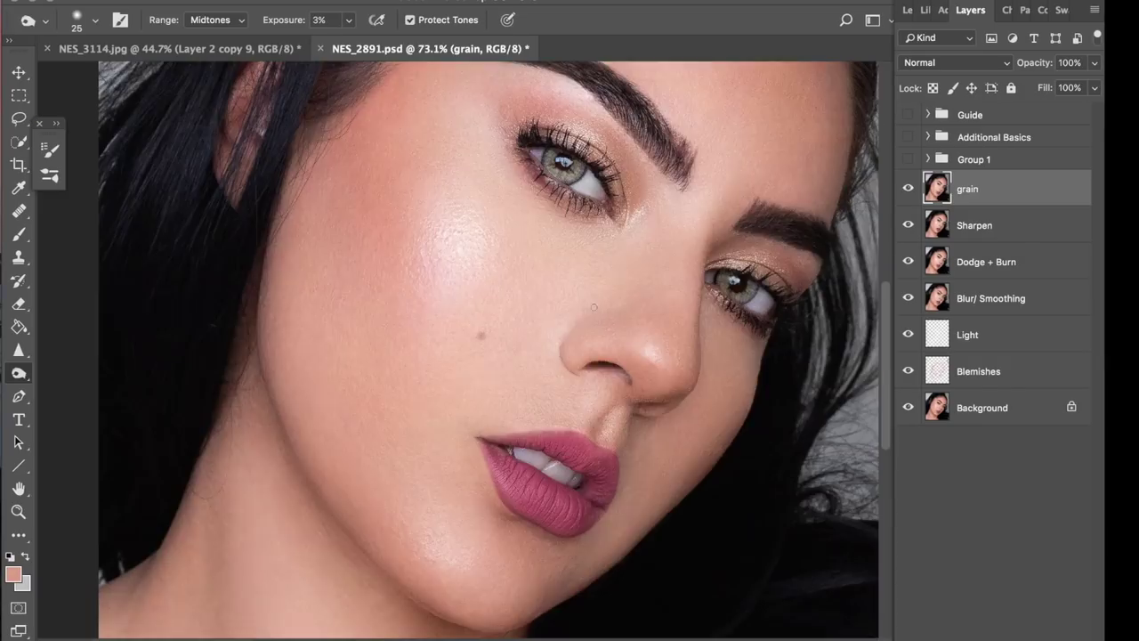
- Duplicate the Grain layer and name the copy "Light"
scroll(458, 350, "down", 4)
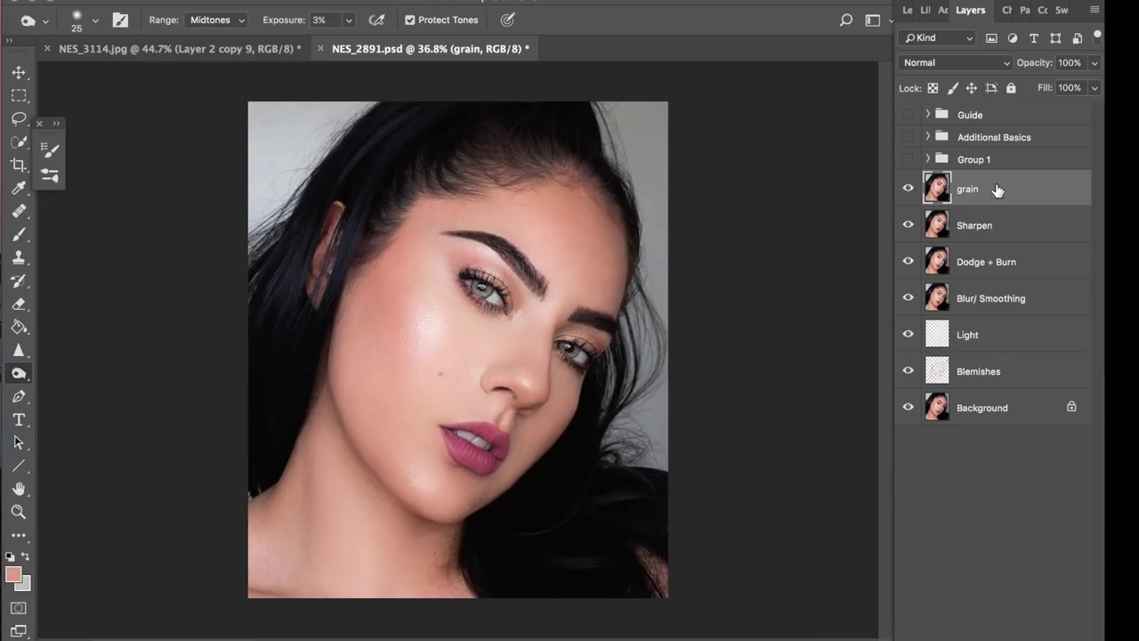
key("super+j")
double_click(979, 189)
type("L")
type("ight")
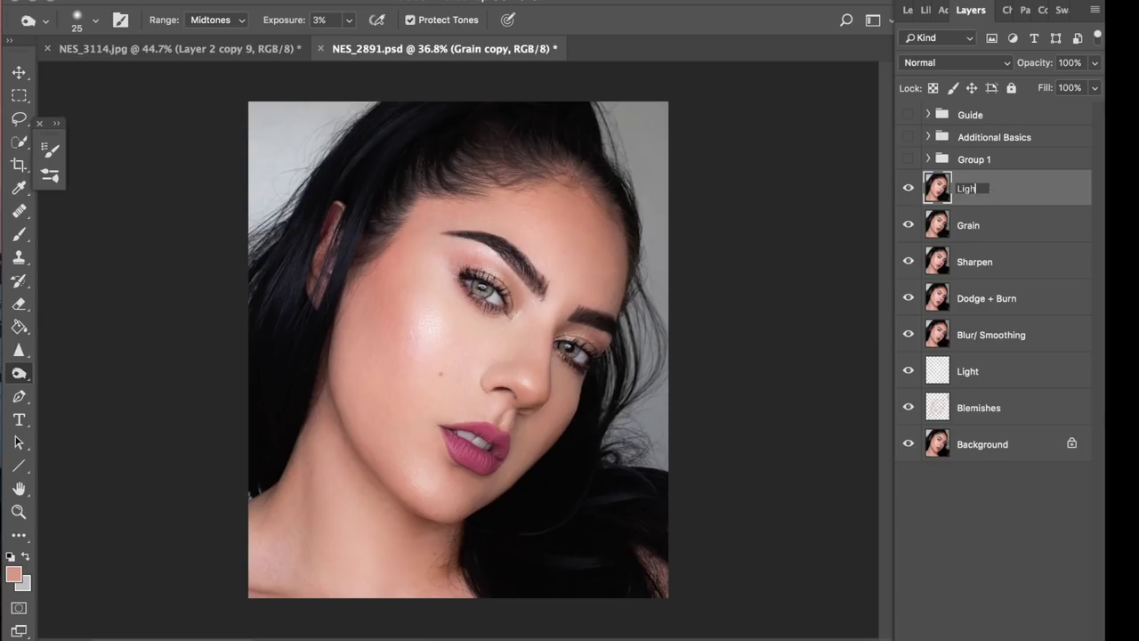
key("Return")
- Switch to the Dodge tool for midtones with 3% exposure and a soft 900 px brush
right_click(19, 373)
left_click(70, 372)
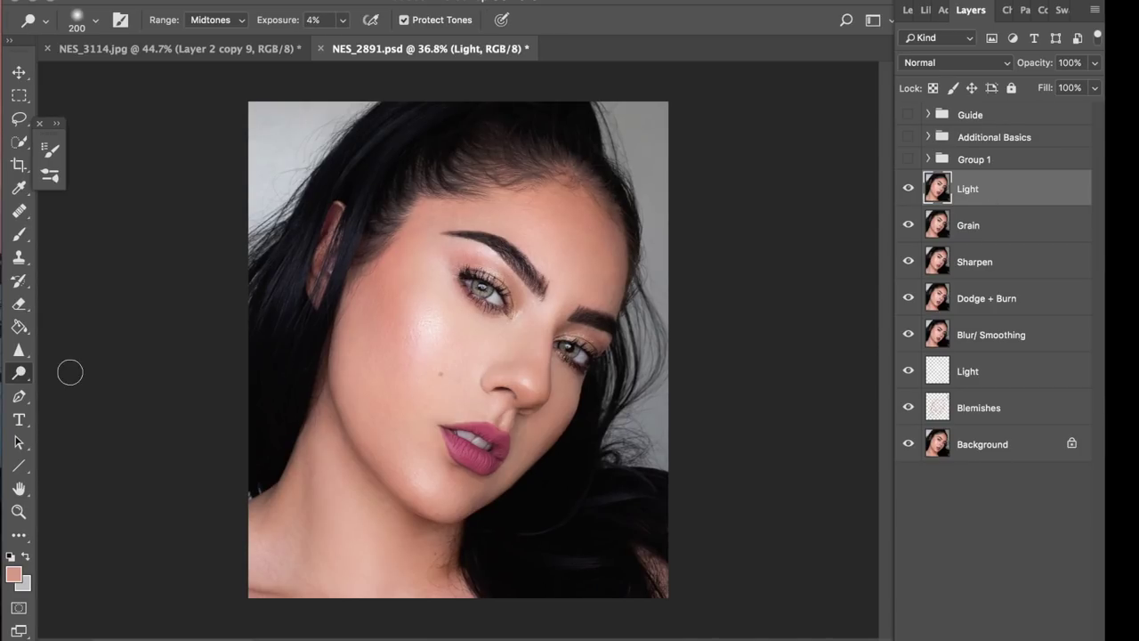
left_click(345, 21)
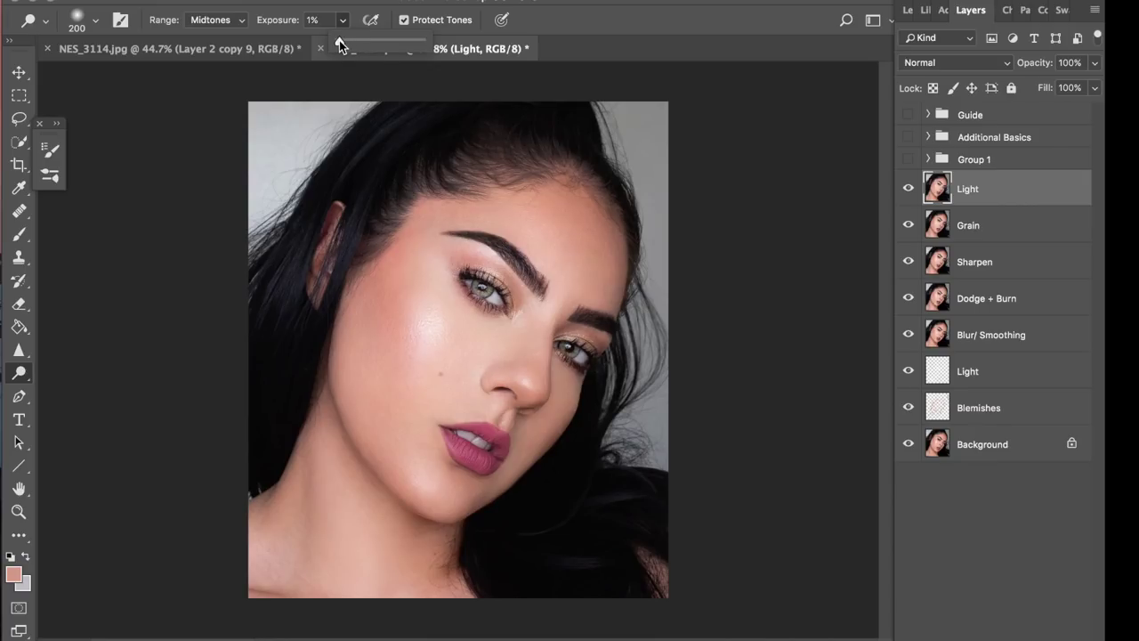
left_click(95, 20)
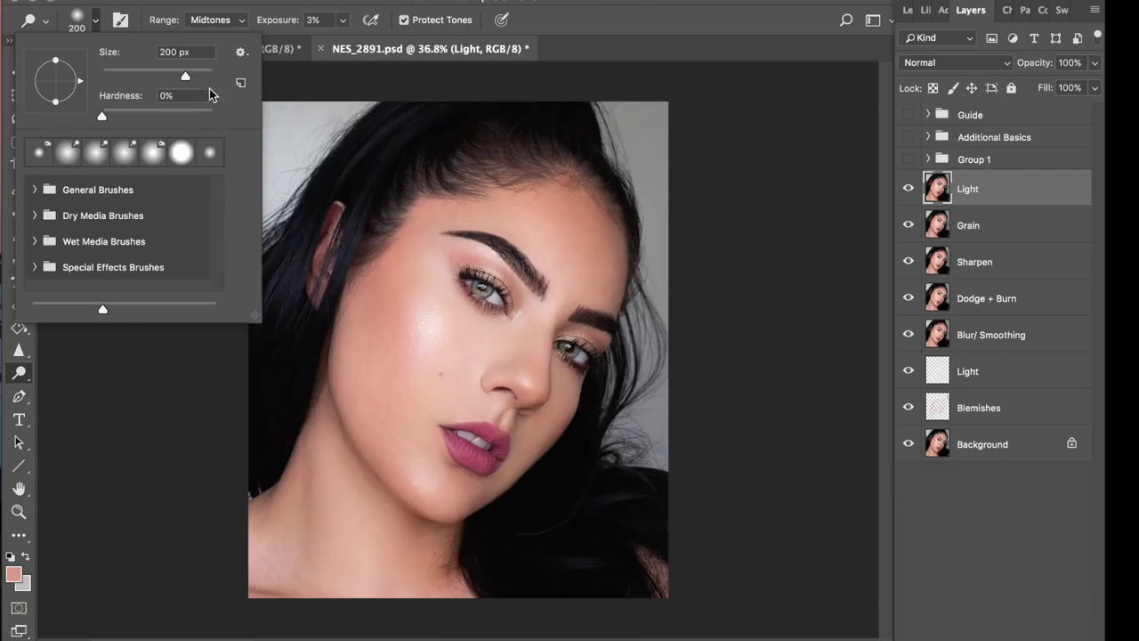
left_click(105, 29)
key("bracketright")
key("bracketright")
key("bracketright")
key("bracketright")
key("bracketright")
key("bracketright")
key("bracketright")
key("bracketright")
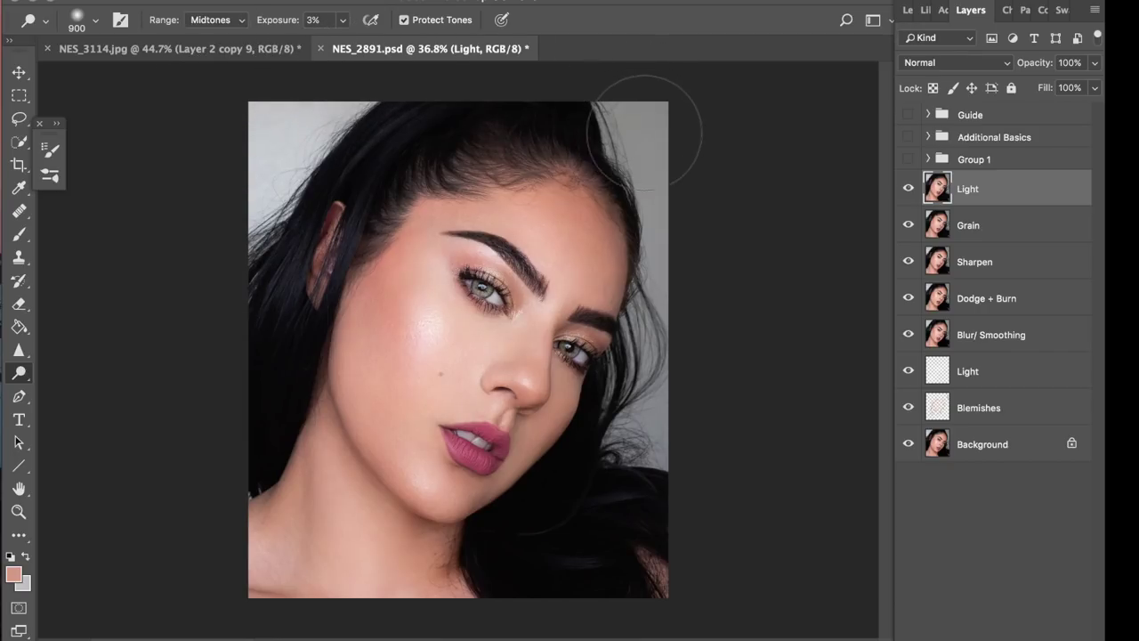
- Raise the Dodge exposure to 50% and use a 500 px brush to brighten the backdrop's upper-left corner
left_click(342, 20)
left_click_drag(338, 41, 380, 41)
key("bracketleft")
key("bracketleft")
key("bracketleft")
key("bracketleft")
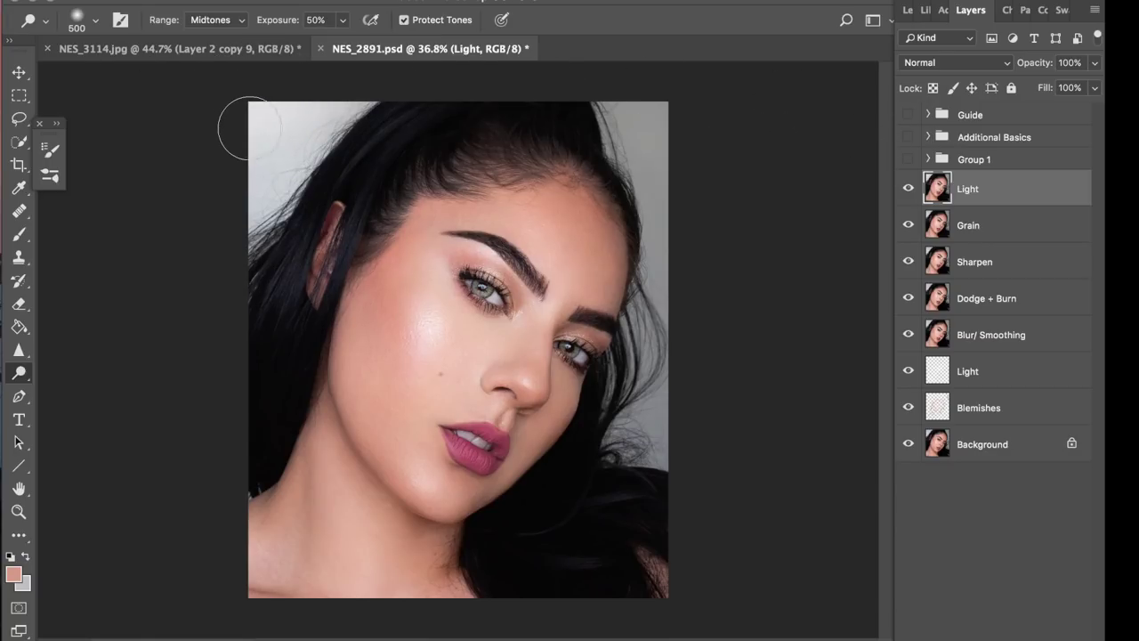
- Enlarge the Dodge brush to 900 px and brighten the backdrop at the upper right beside the hair
key("bracketright")
key("bracketright")
key("bracketright")
key("bracketright")
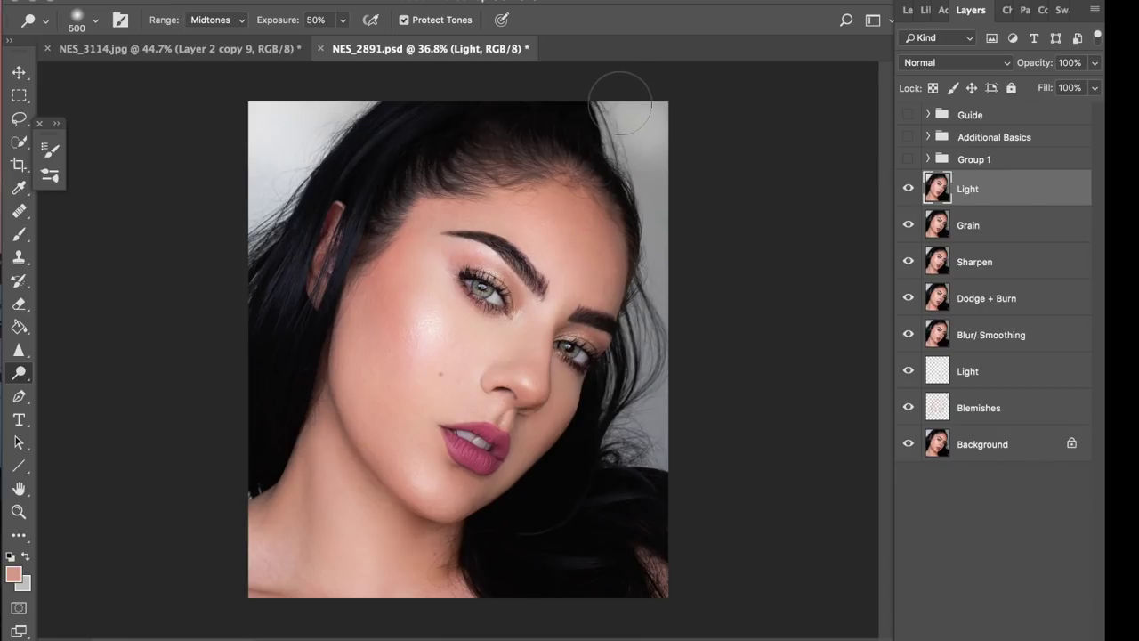
left_click(639, 113)
left_click_drag(639, 113, 694, 229)
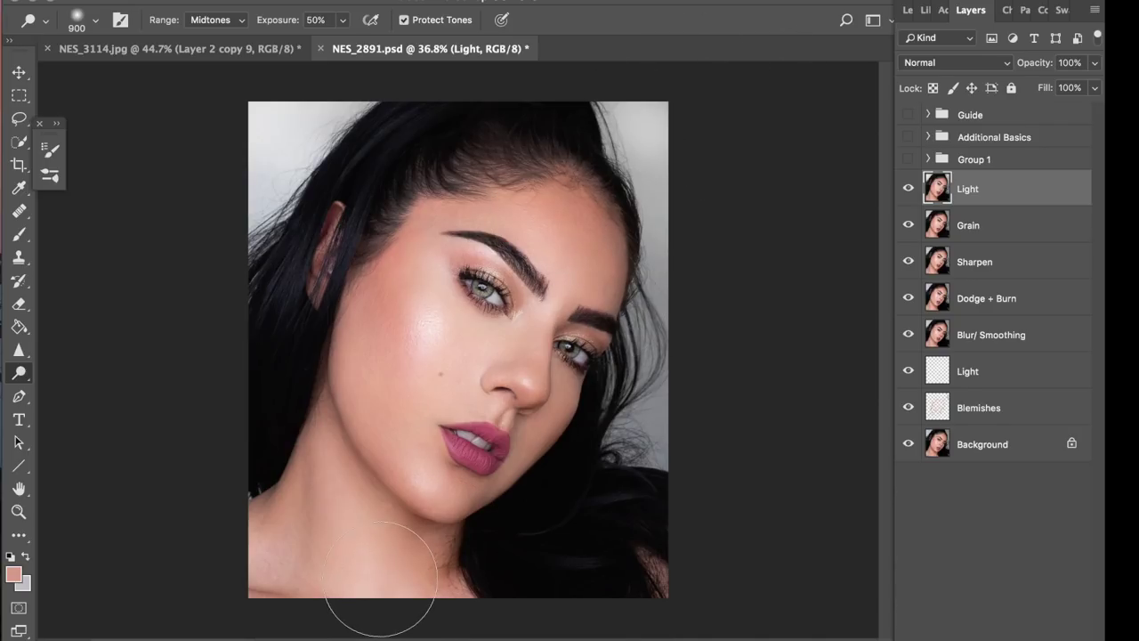
mouse_move(673, 118)
left_mouse_down()
mouse_move(651, 98)
mouse_move(681, 158)
left_mouse_up()
- Delete the unused Group 1 and Guide groups from the layer stack
left_click(1000, 135)
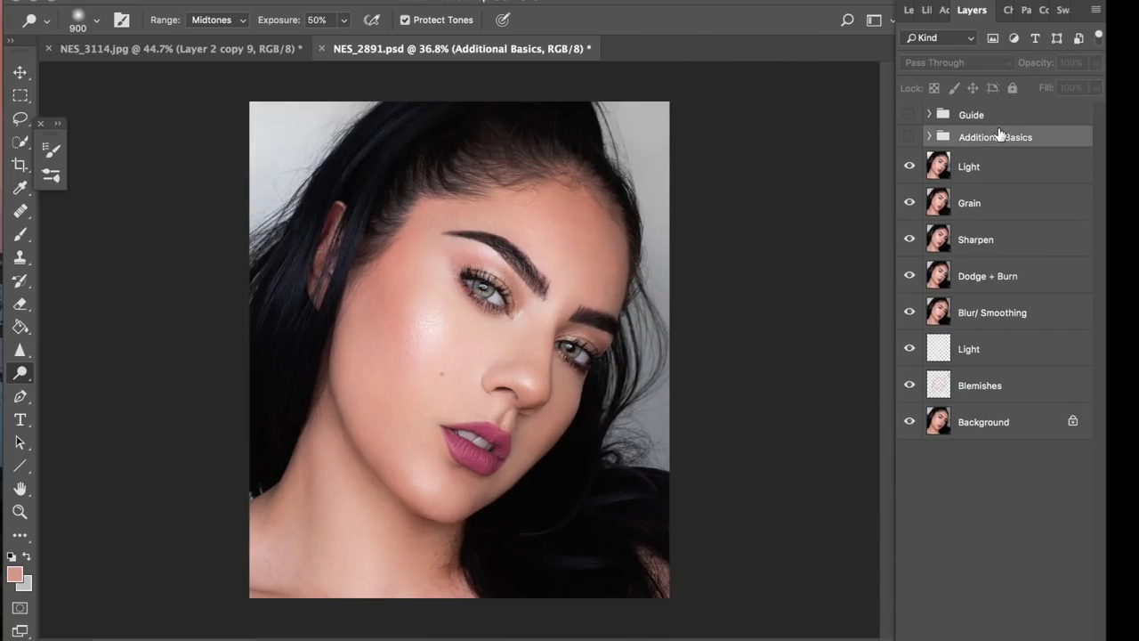
left_click(989, 118)
key("BackSpace")
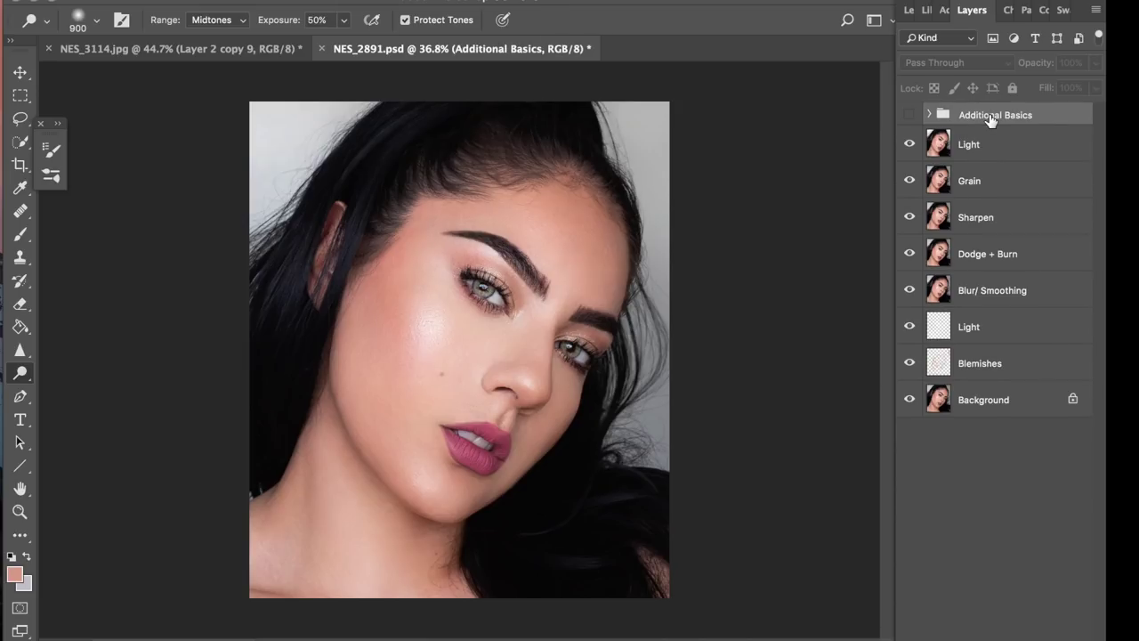
- Expand the Additional Basics group and compare the portrait with the NES_3114.jpg eye photo
left_click(929, 115)
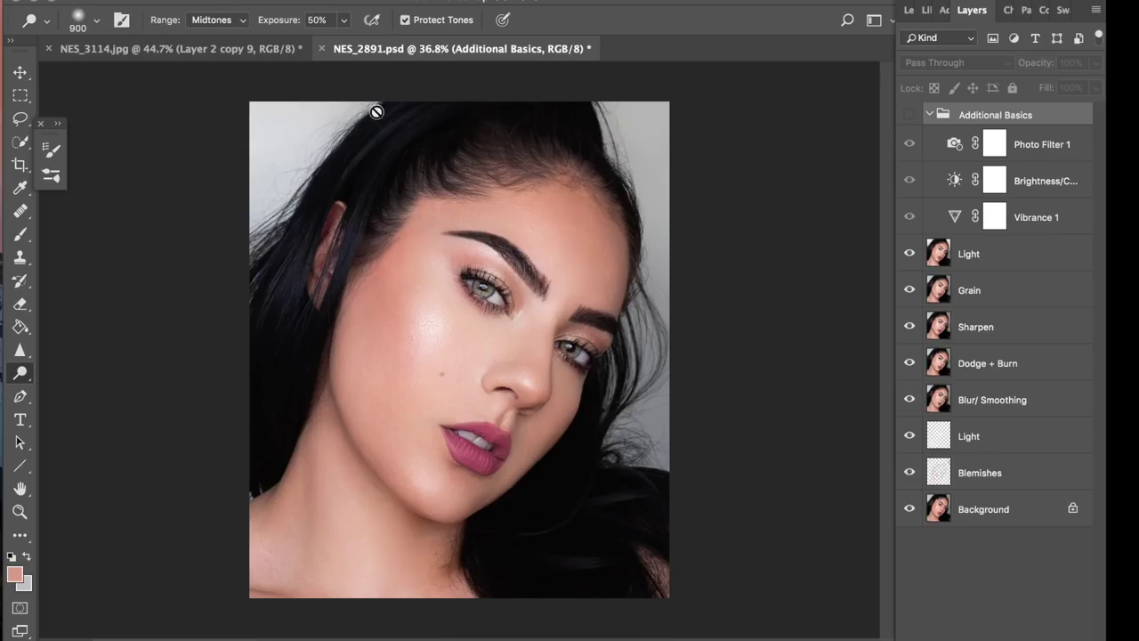
left_click(230, 49)
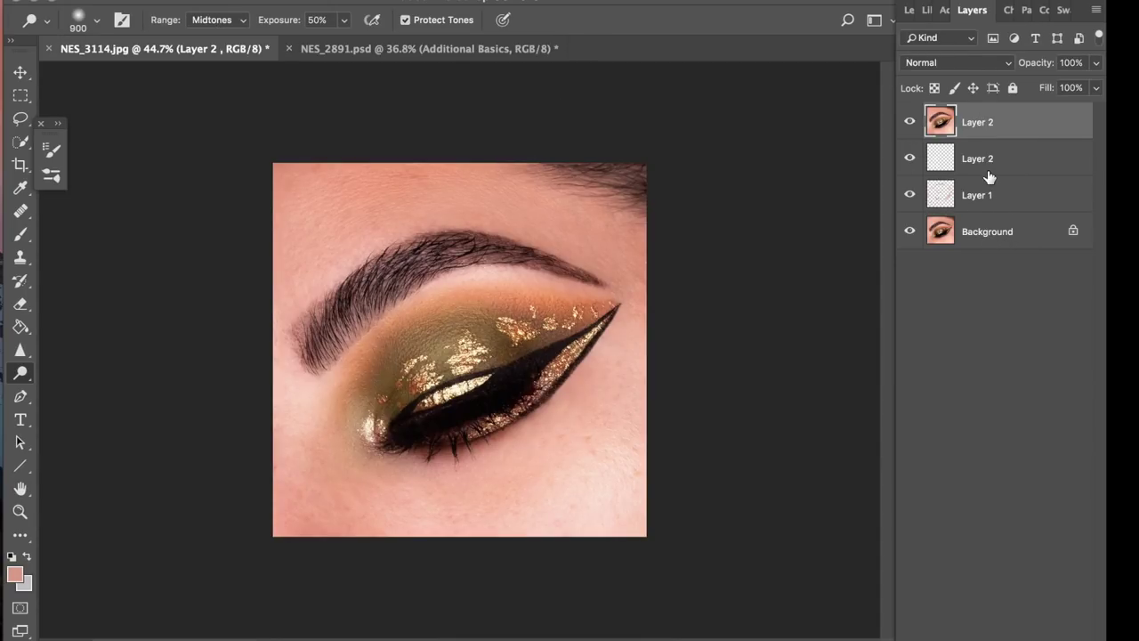
left_click(481, 48)
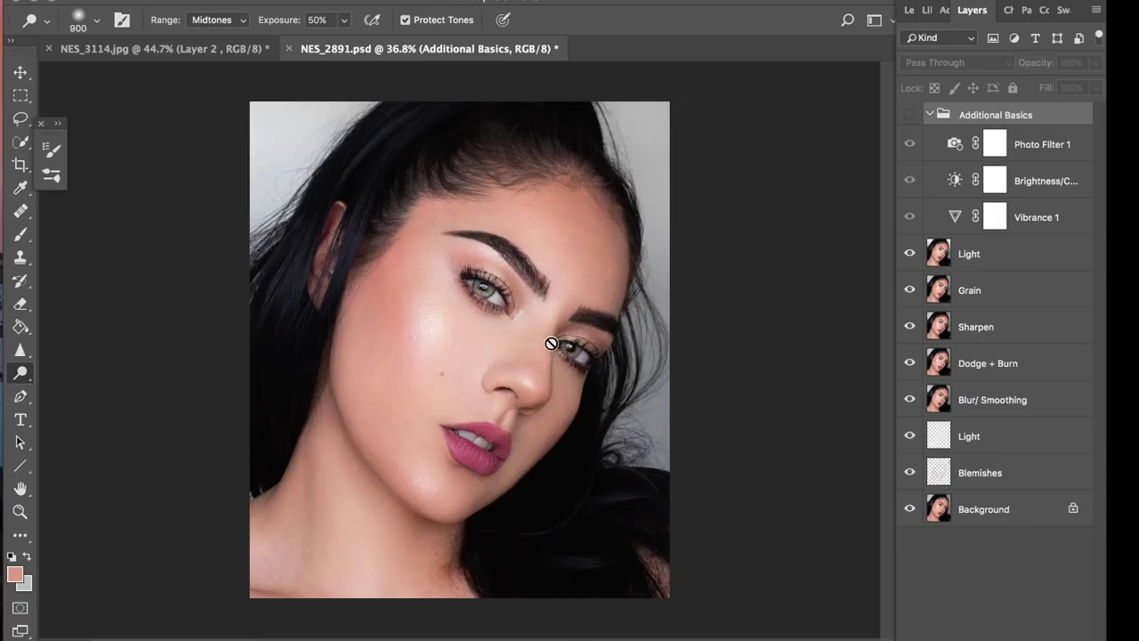
left_click(223, 53)
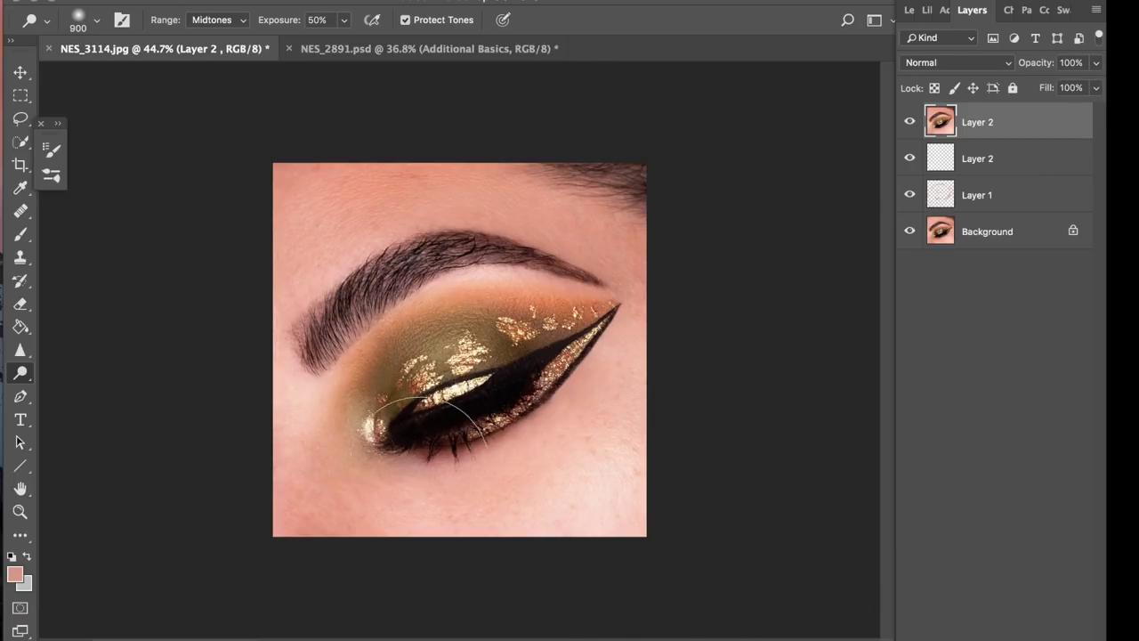
left_click(406, 51)
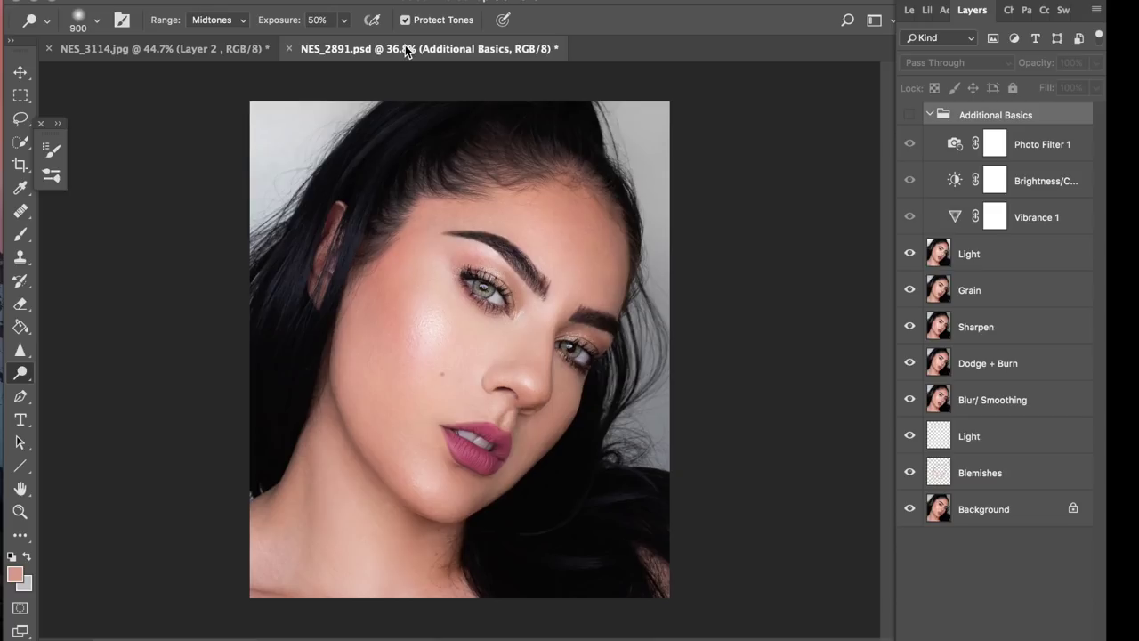
- Make the Additional Basics group visible and check the portrait's color against NES_3114.jpg
left_click(909, 115)
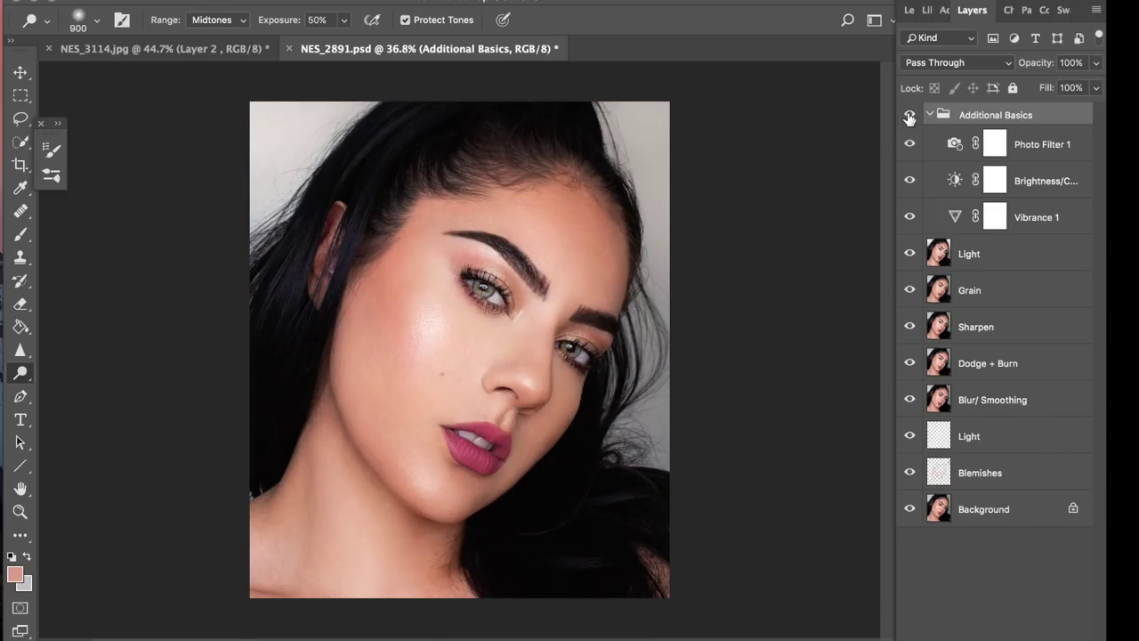
left_click(241, 49)
left_click(379, 47)
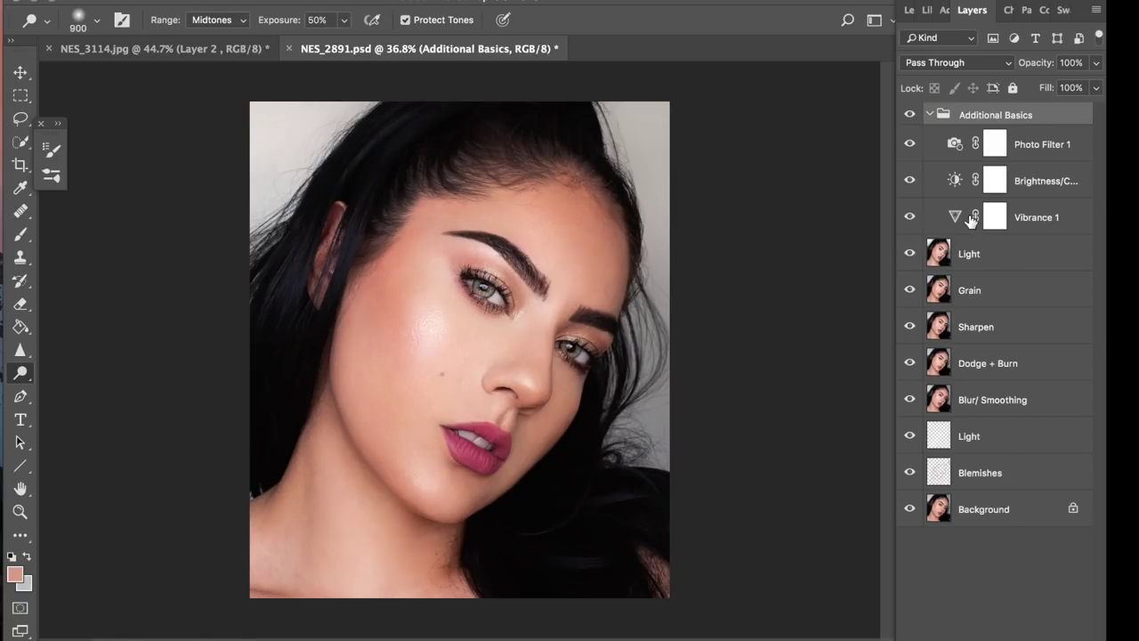
- Open the Photo Filter 1 adjustment and set its orange color density to 22%
double_click(955, 144)
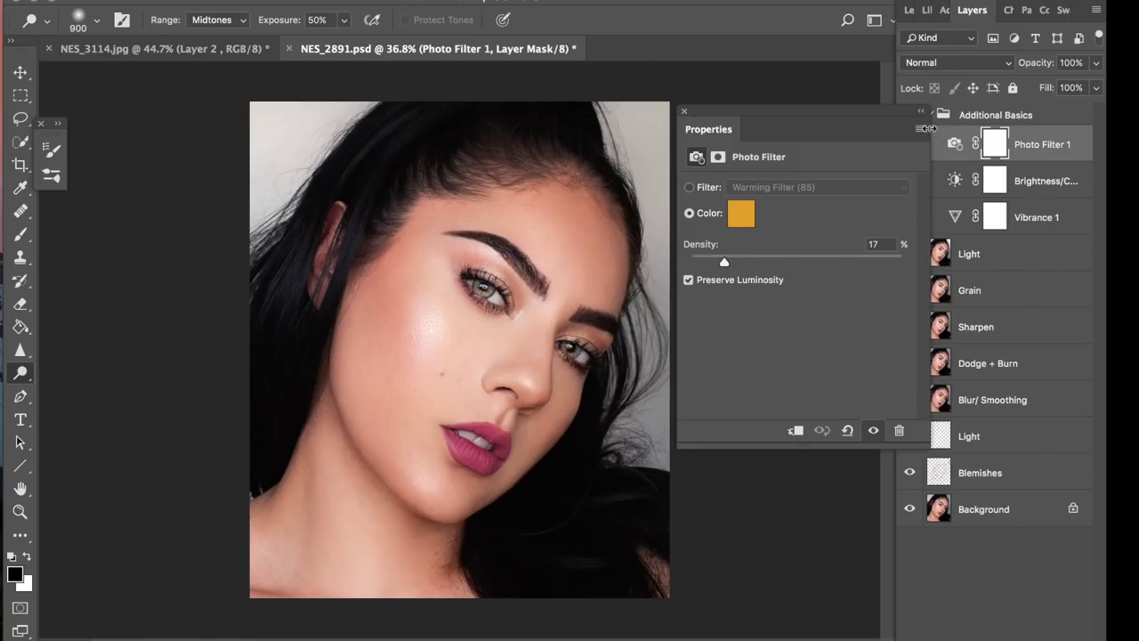
left_click(920, 112)
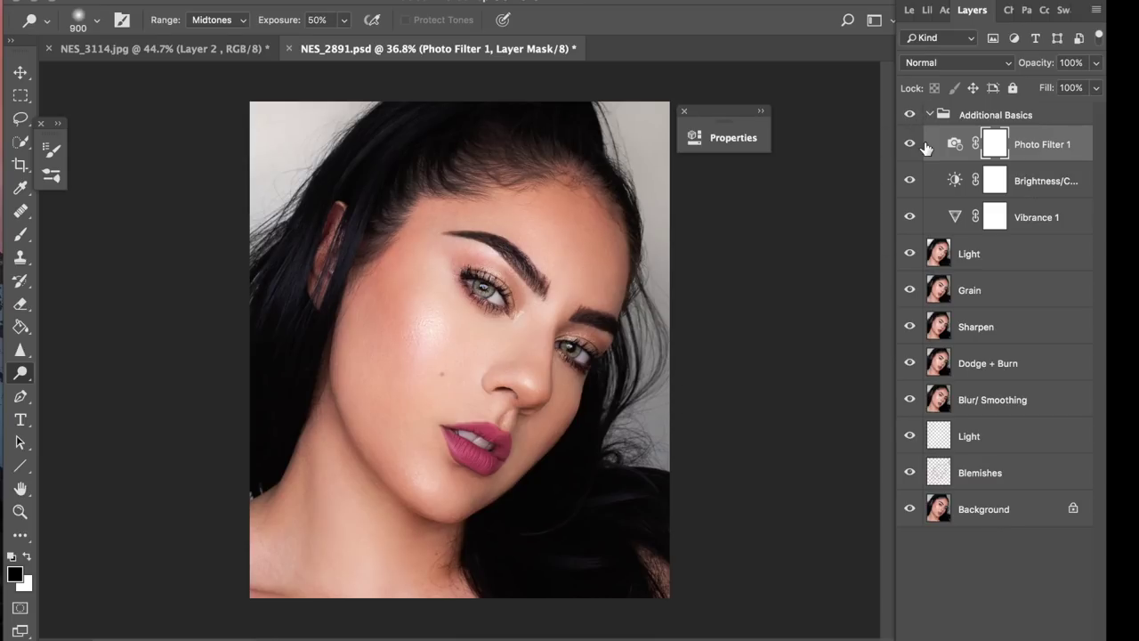
double_click(955, 144)
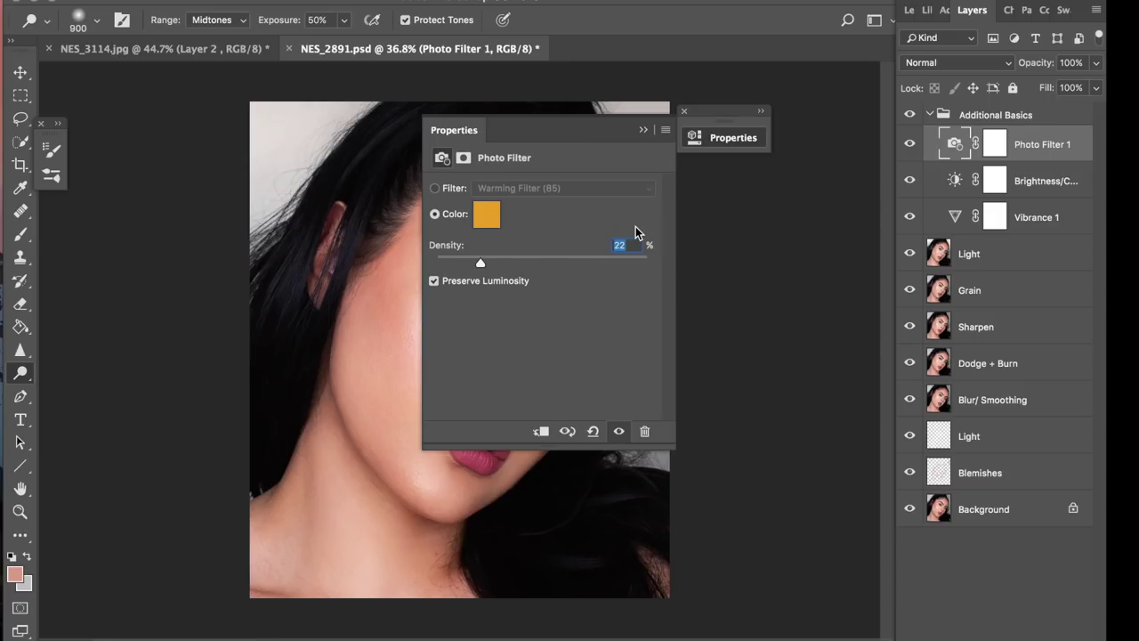
- Check Vibrance 1 with the other adjustments hidden, and place a visible Photo Filter 1 directly above it
left_click(954, 220)
double_click(954, 220)
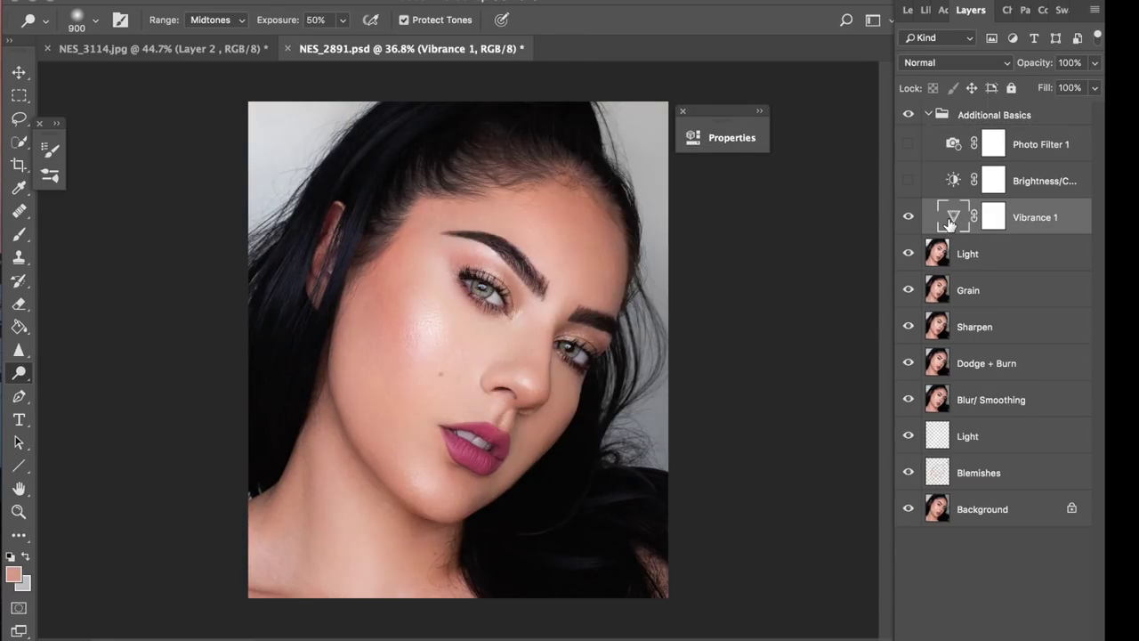
left_click_drag(552, 129, 828, 220)
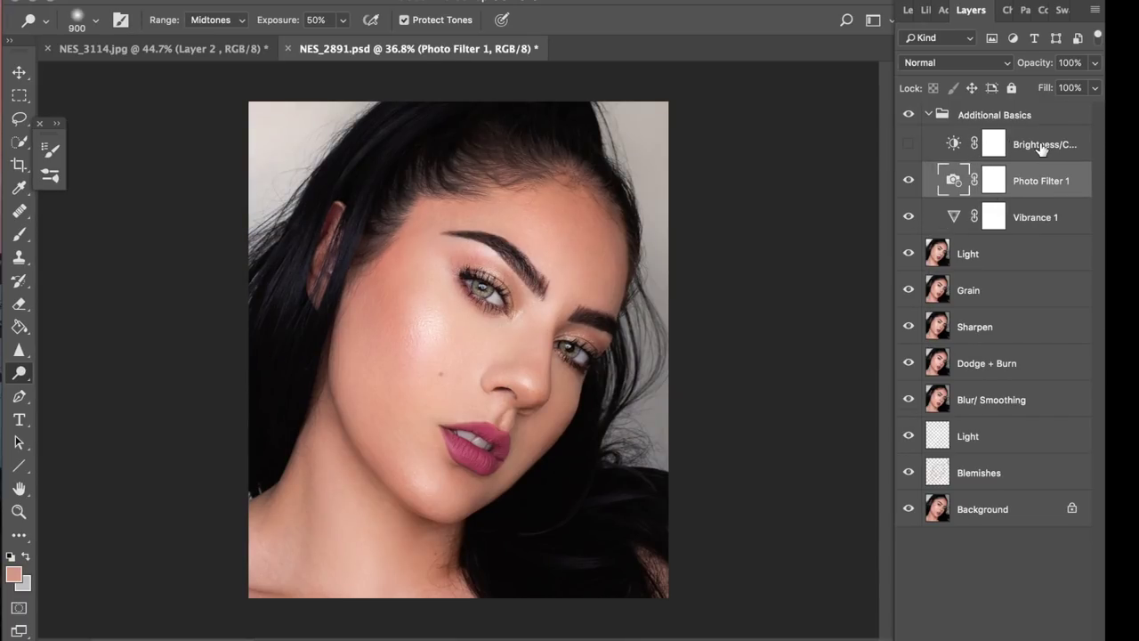
- Review the Brightness/Contrast settings, and compare the portrait with NES_3114.jpg with that adjustment turned on
left_click(1041, 145)
double_click(955, 145)
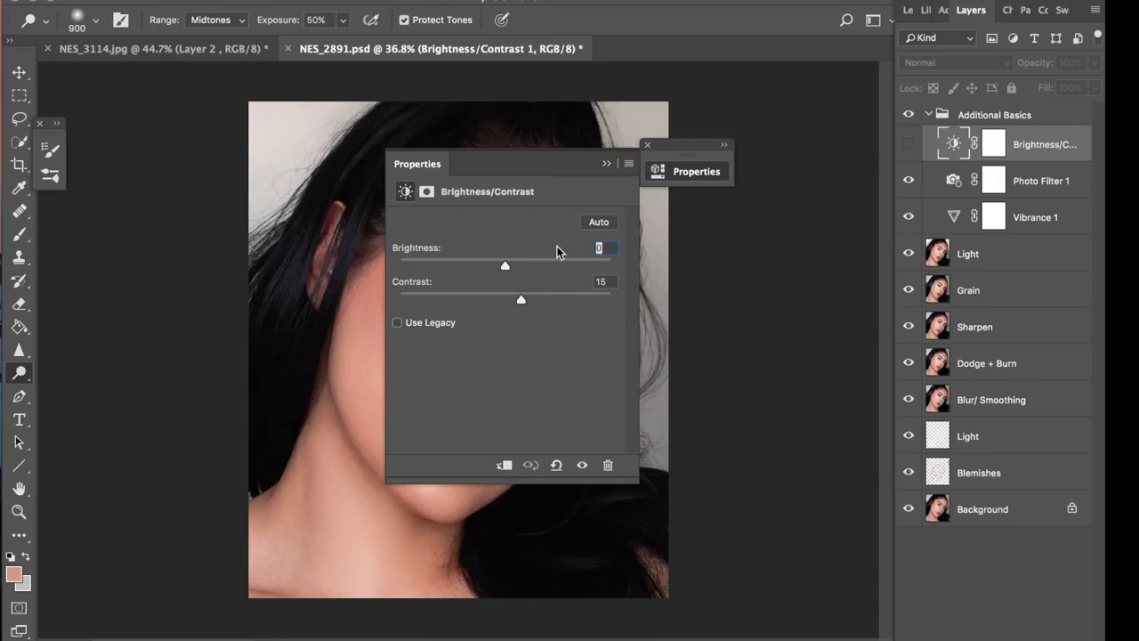
left_click(607, 165)
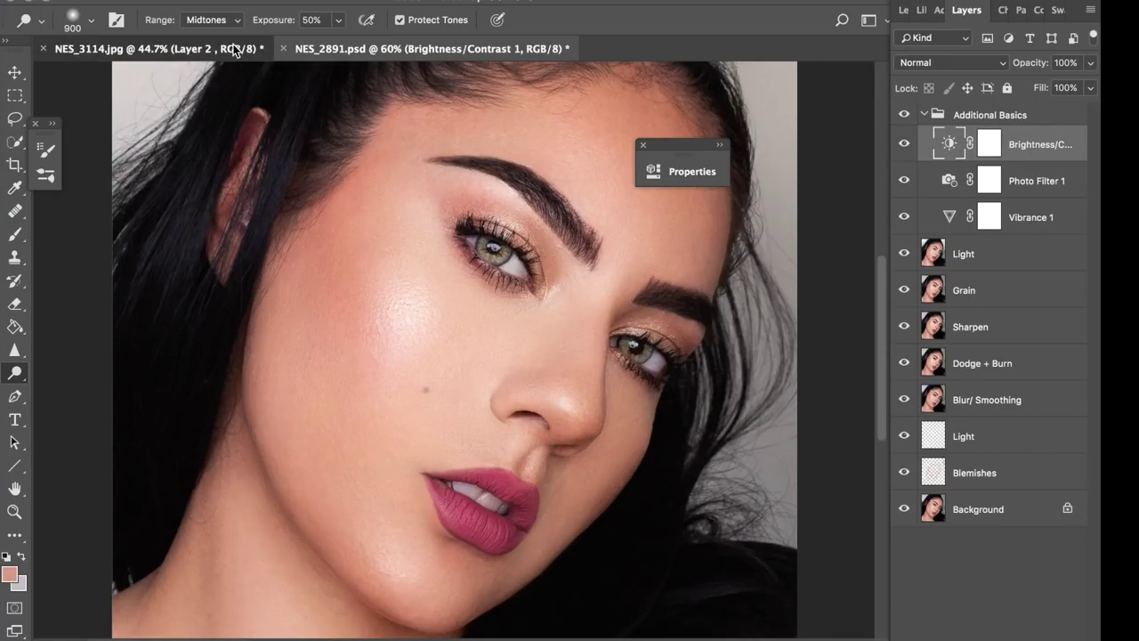
key("ctrl+Tab")
left_click(427, 43)
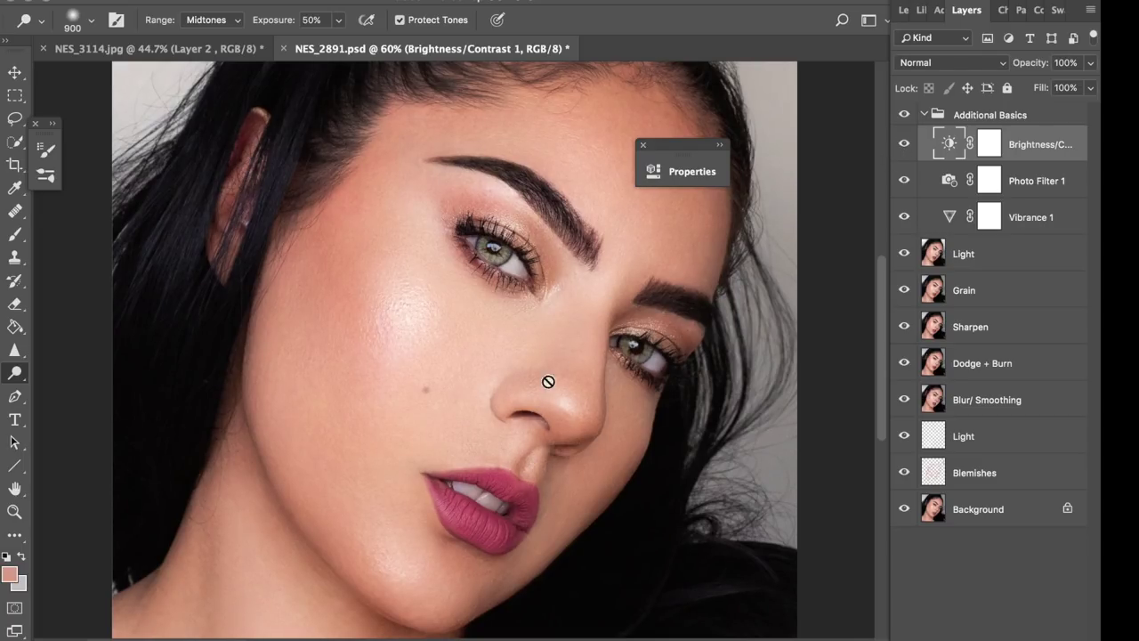
- Inspect the adjusted portrait up close, checking the skin texture on the cheek and nose and the detail around the eyes
scroll(536, 397, "down", 3)
scroll(540, 401, "up", 2)
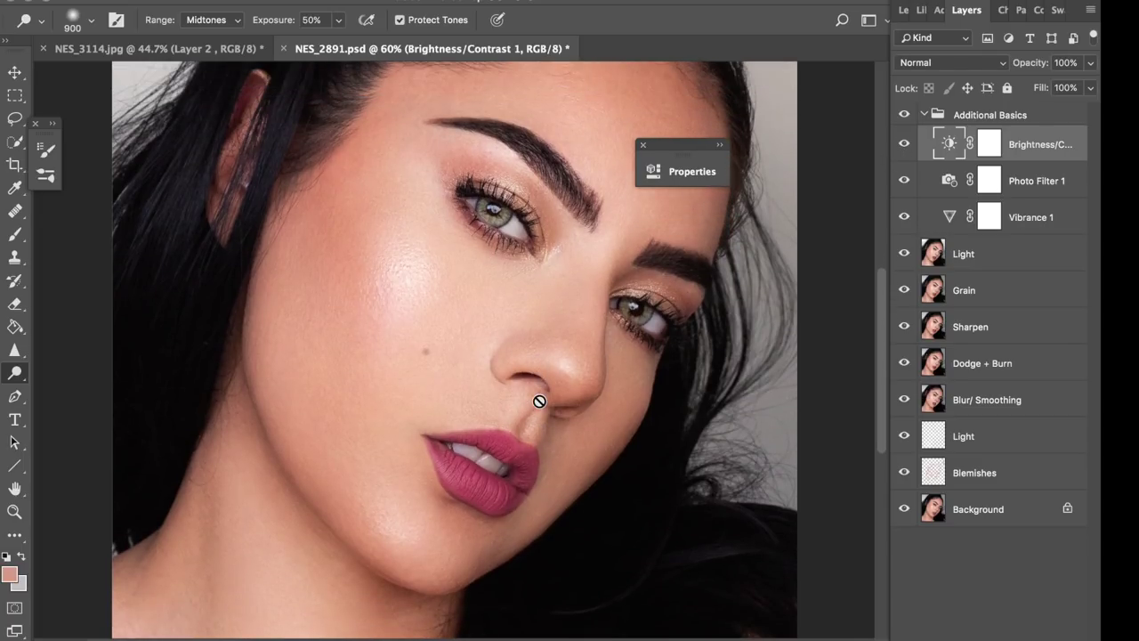
scroll(540, 408, "up", 4)
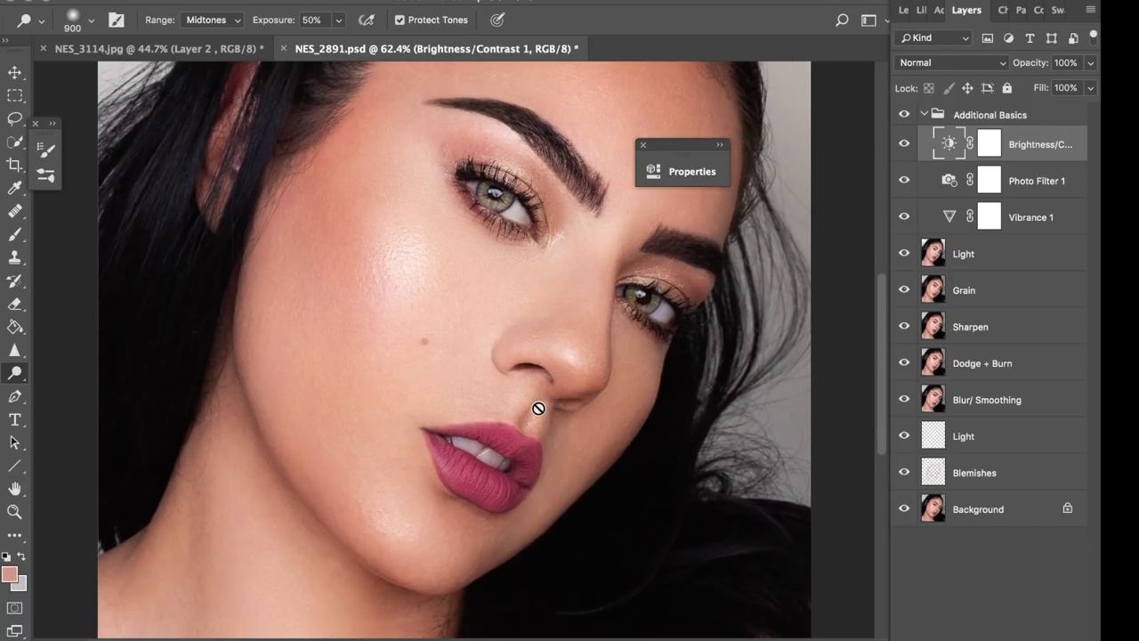
scroll(541, 407, "up", 4)
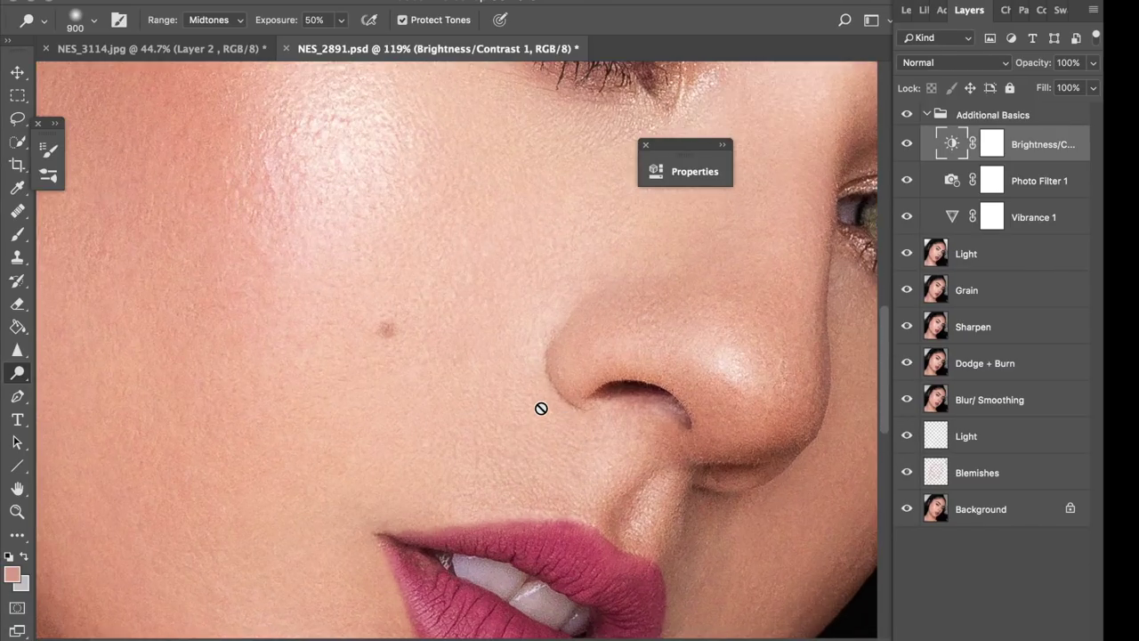
scroll(541, 408, "up", 3)
scroll(541, 408, "up", 1)
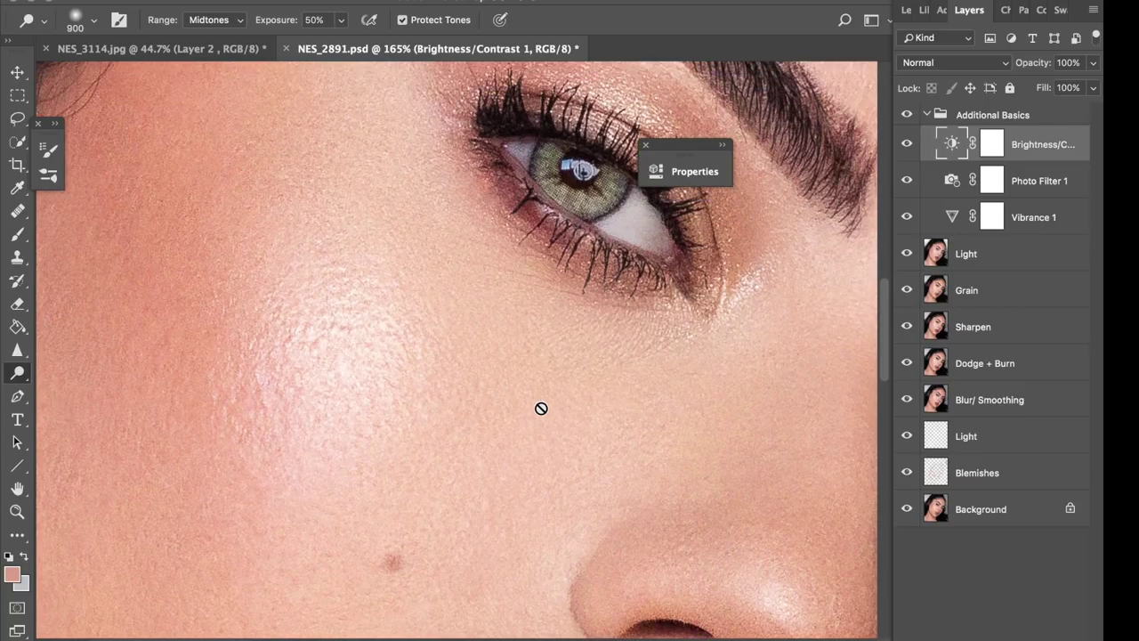
scroll(541, 408, "up", 5)
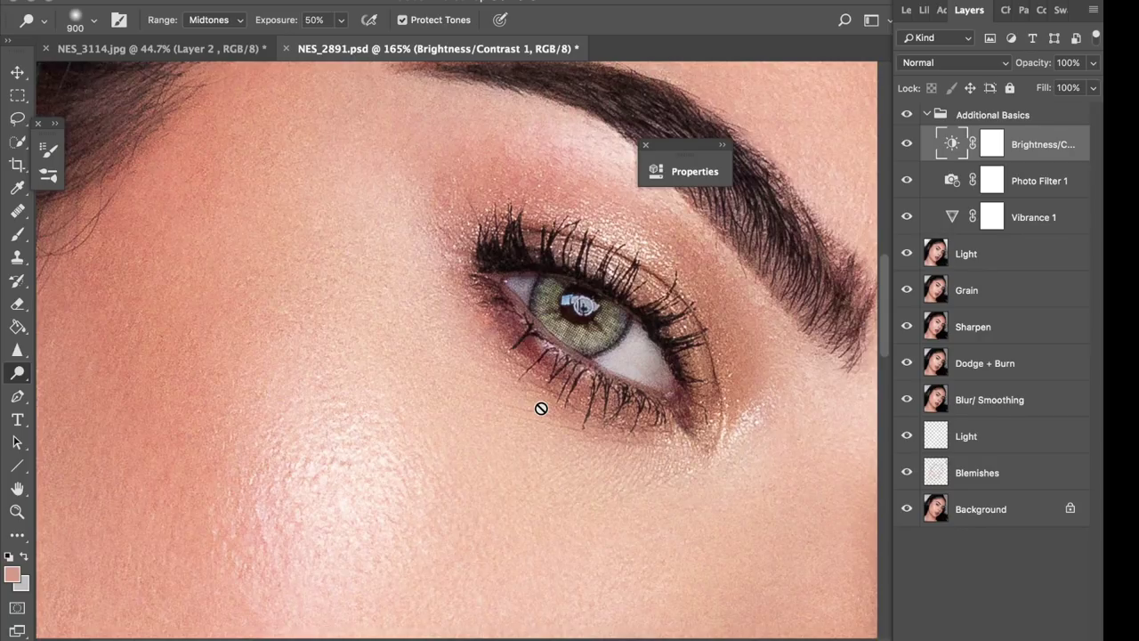
scroll(541, 408, "down", 1)
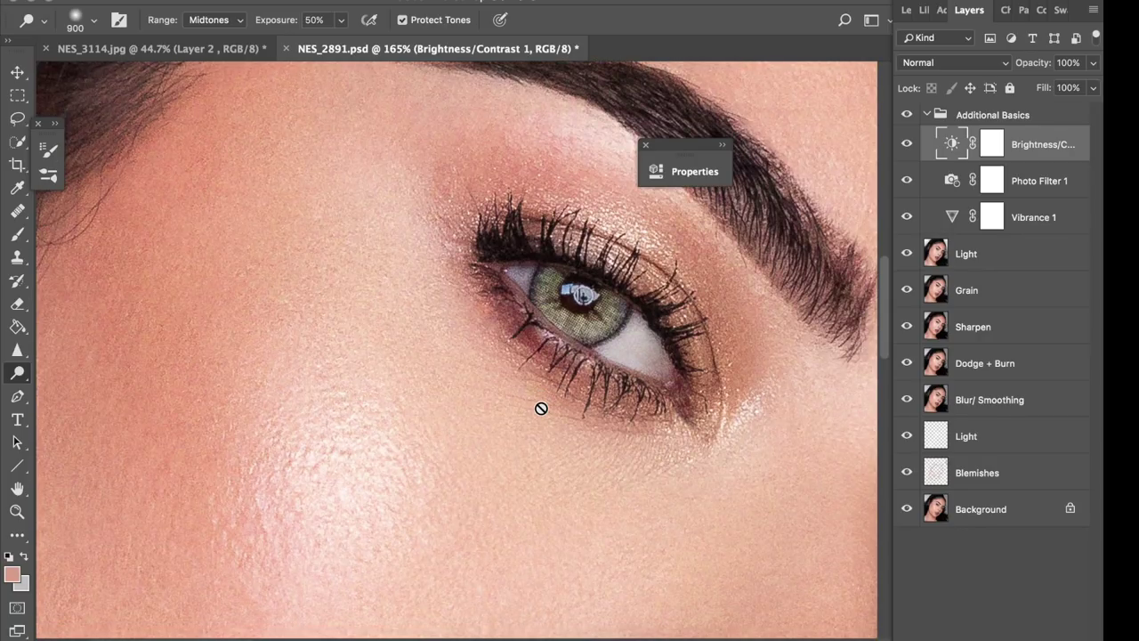
scroll(541, 408, "down", 5)
scroll(541, 408, "right", 12)
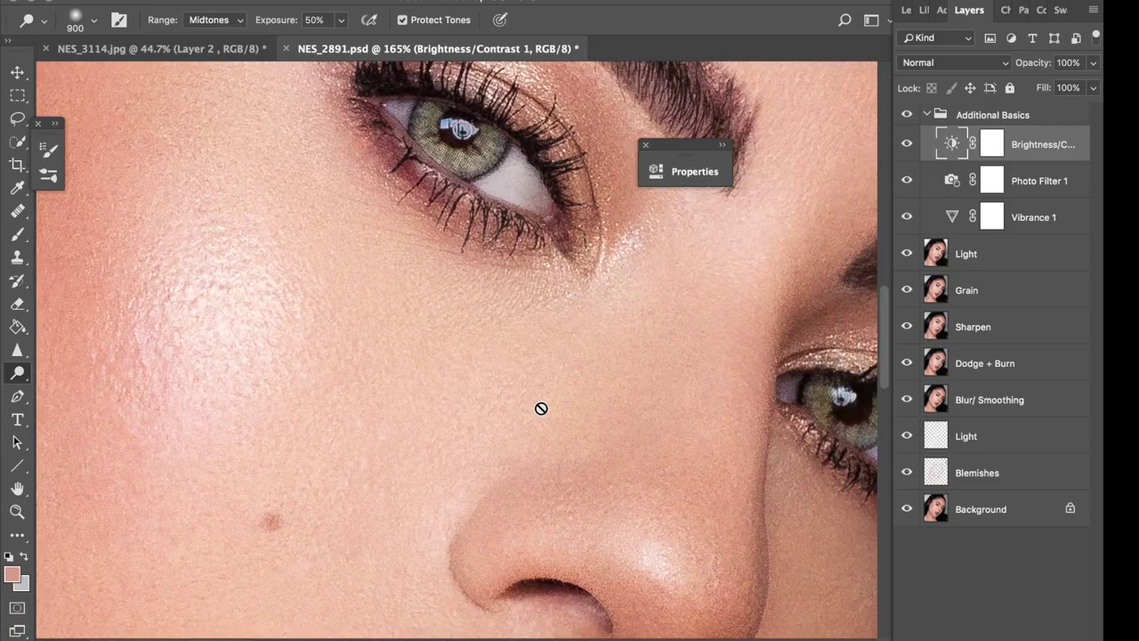
scroll(542, 407, "left", 15)
scroll(541, 408, "up", 8)
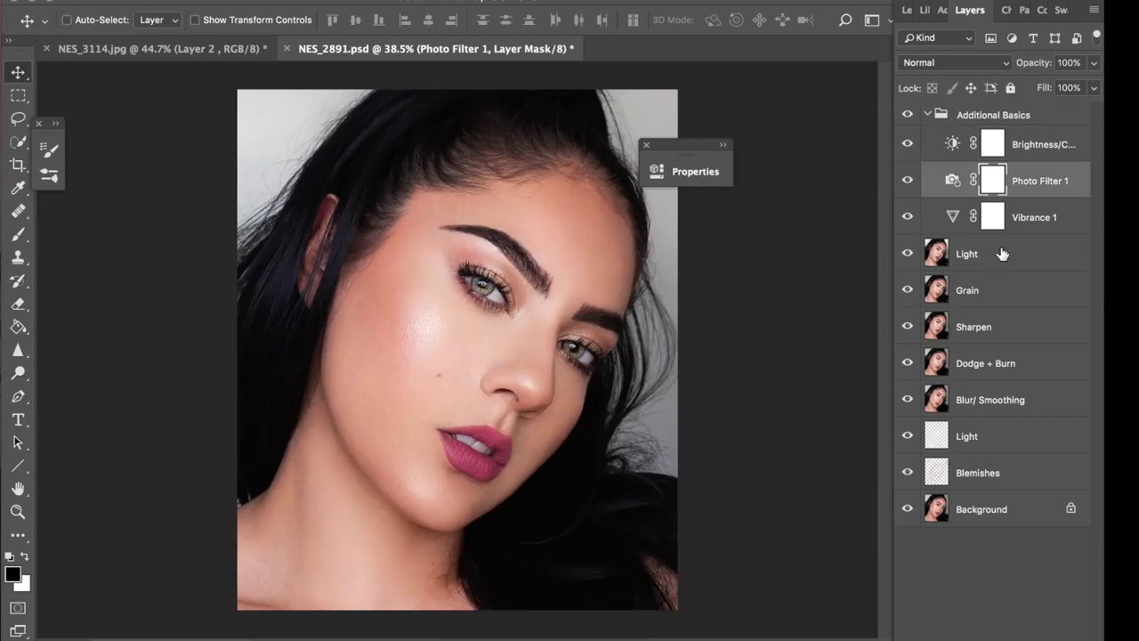
- Select the Light layer above Grain and examine the cheek, jawline, lips, eye makeup and hairline at close range
left_click(1000, 254)
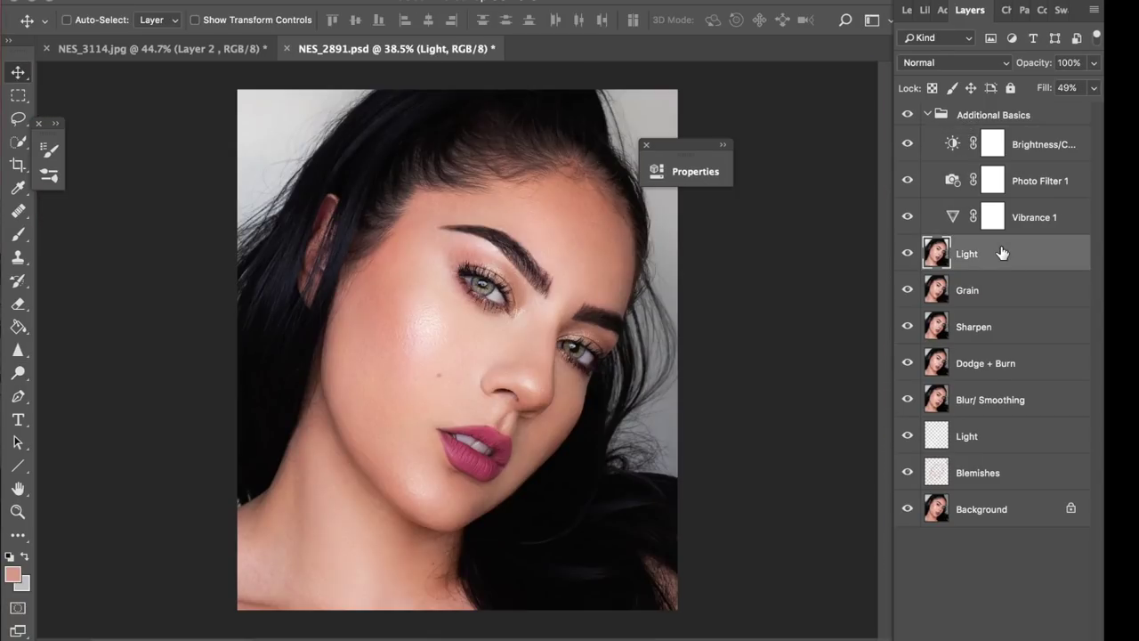
scroll(290, 427, "up", 3)
scroll(291, 428, "up", 2)
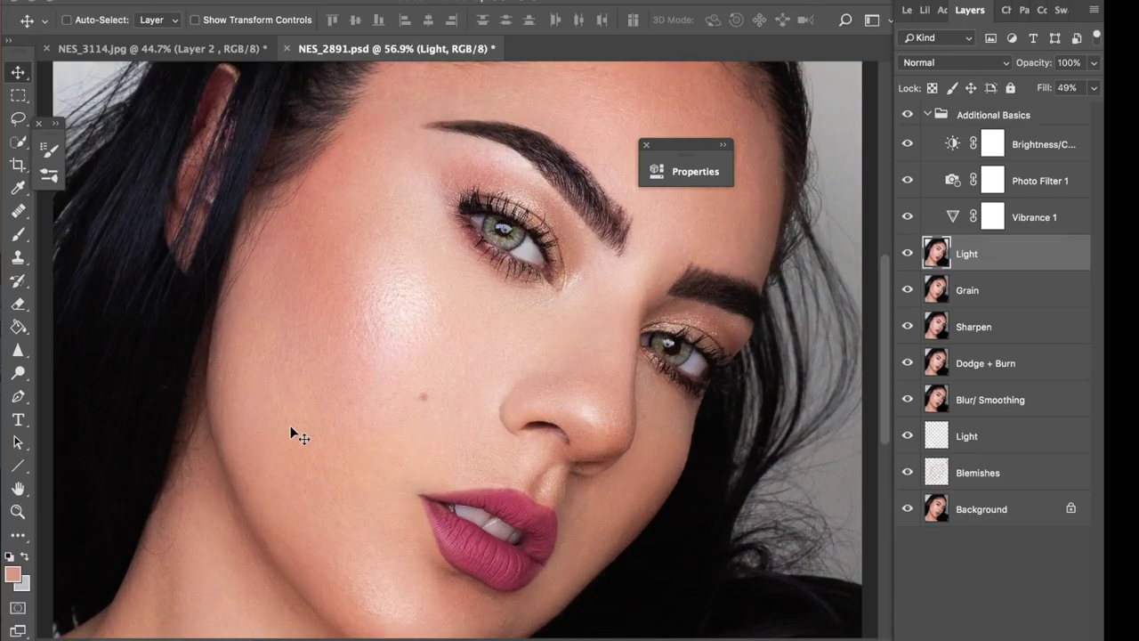
scroll(291, 431, "up", 5)
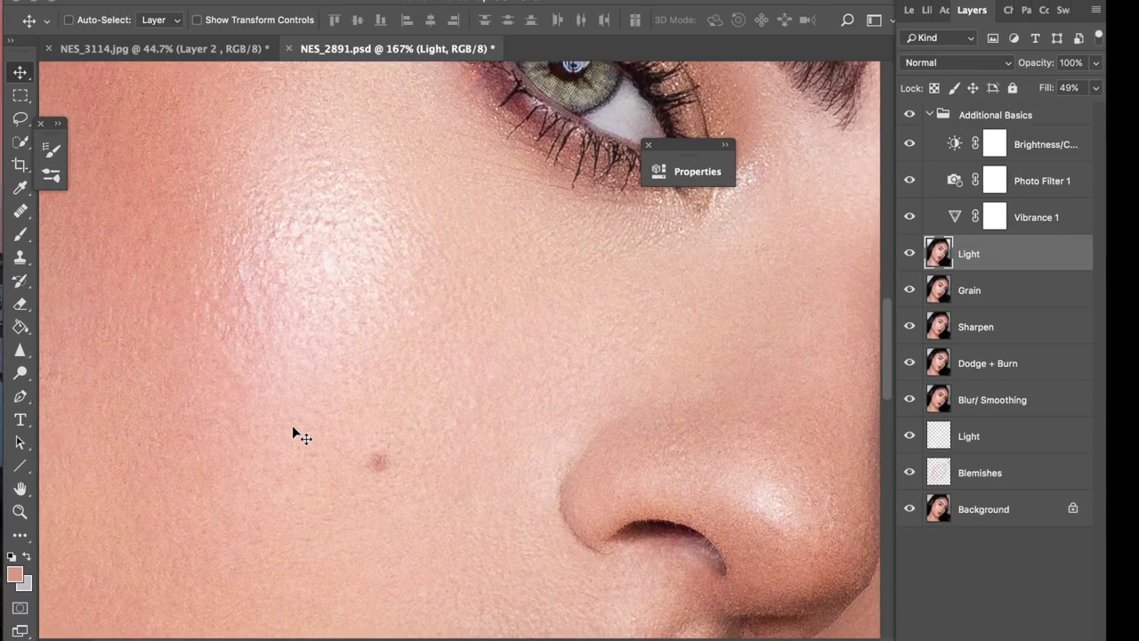
scroll(294, 433, "down", 10)
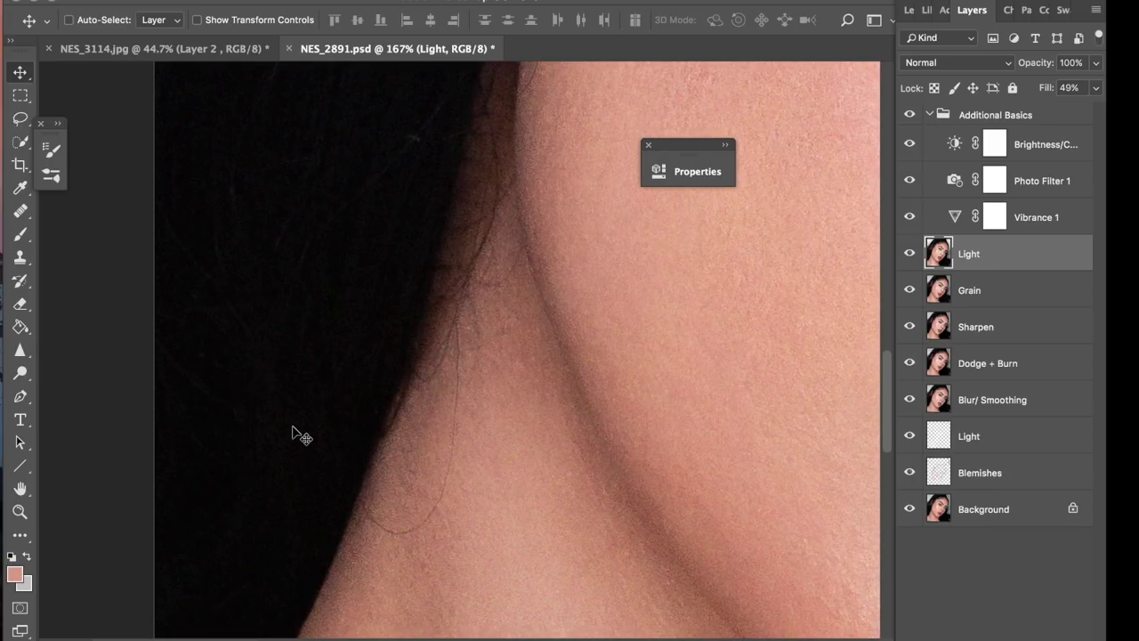
scroll(294, 430, "down", 5)
scroll(294, 431, "right", 3)
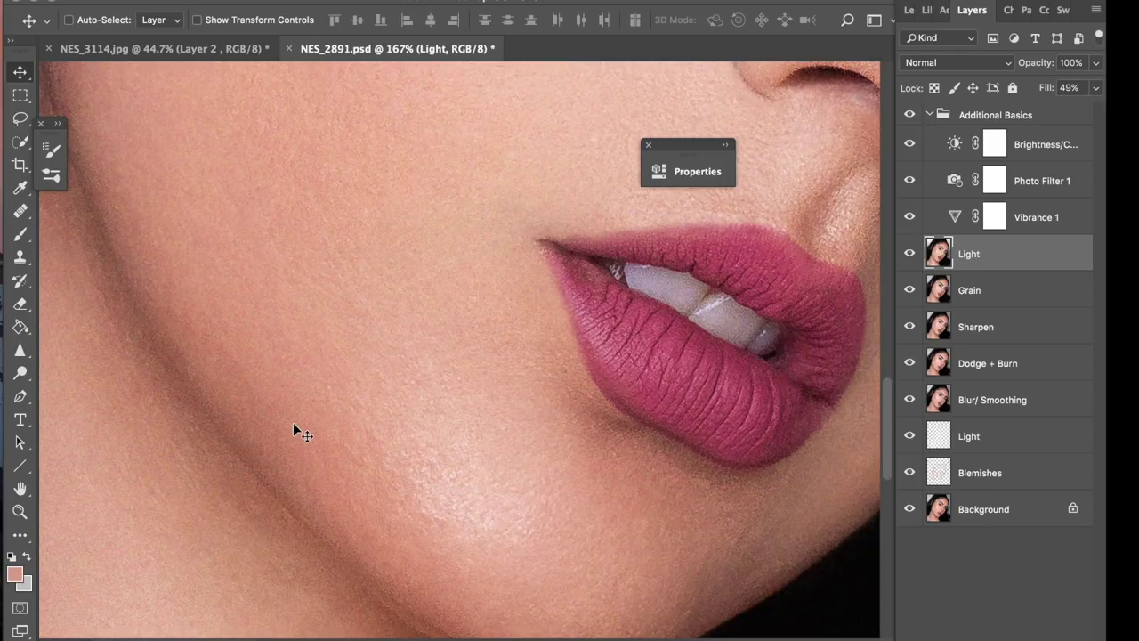
scroll(294, 431, "down", 4)
scroll(293, 431, "up", 15)
scroll(292, 431, "right", 3)
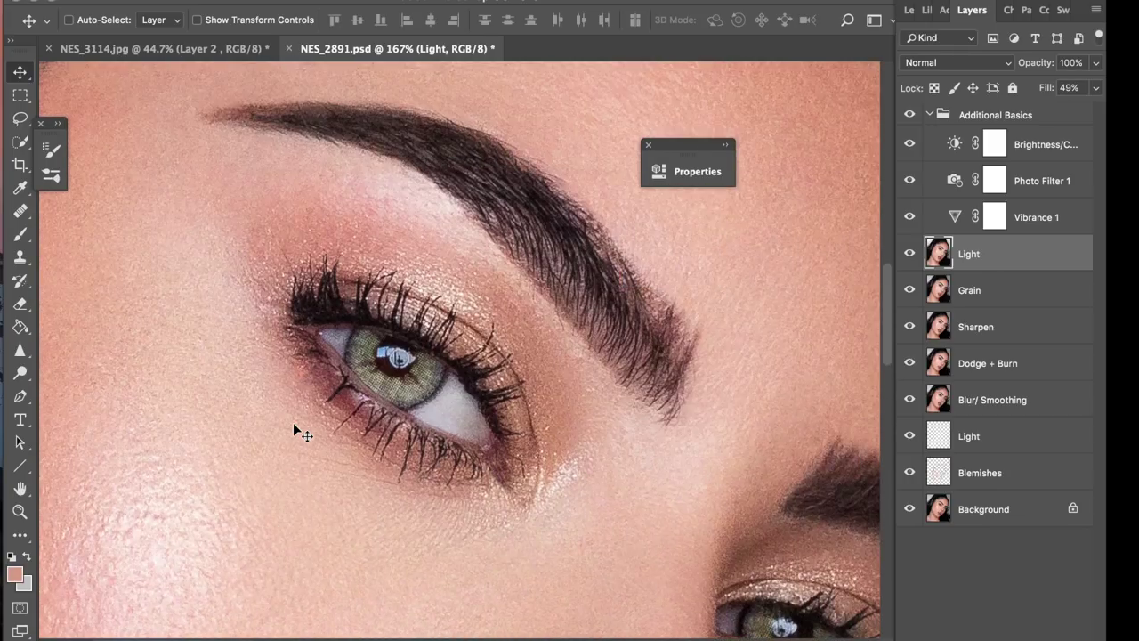
scroll(294, 431, "up", 7)
scroll(293, 431, "left", 10)
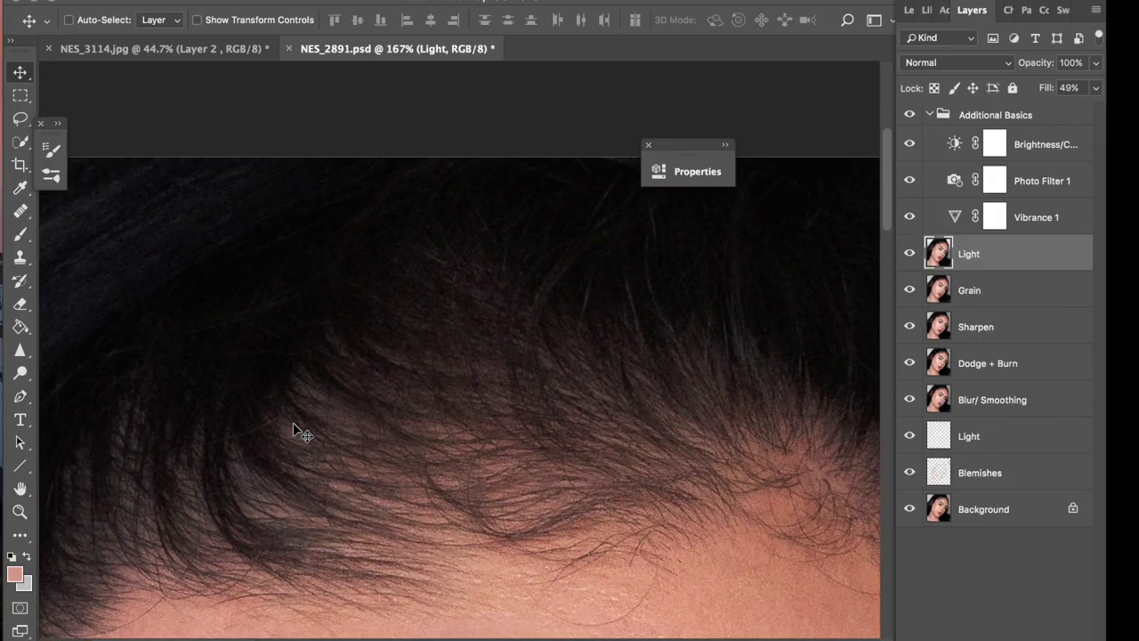
- Review the forehead and lower face in the retouched image, ending with the whole portrait in view
scroll(294, 430, "down", 6)
scroll(294, 431, "right", 14)
scroll(294, 431, "up", 5)
scroll(364, 347, "left", 6)
scroll(364, 347, "down", 8)
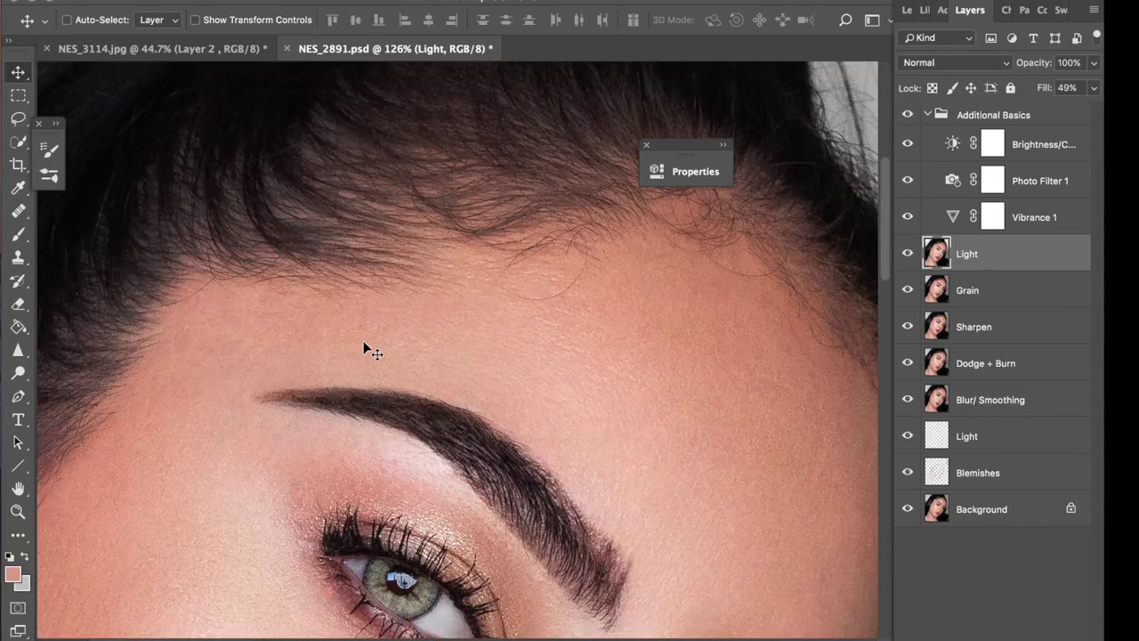
scroll(364, 347, "down", 2)
scroll(380, 451, "down", 10)
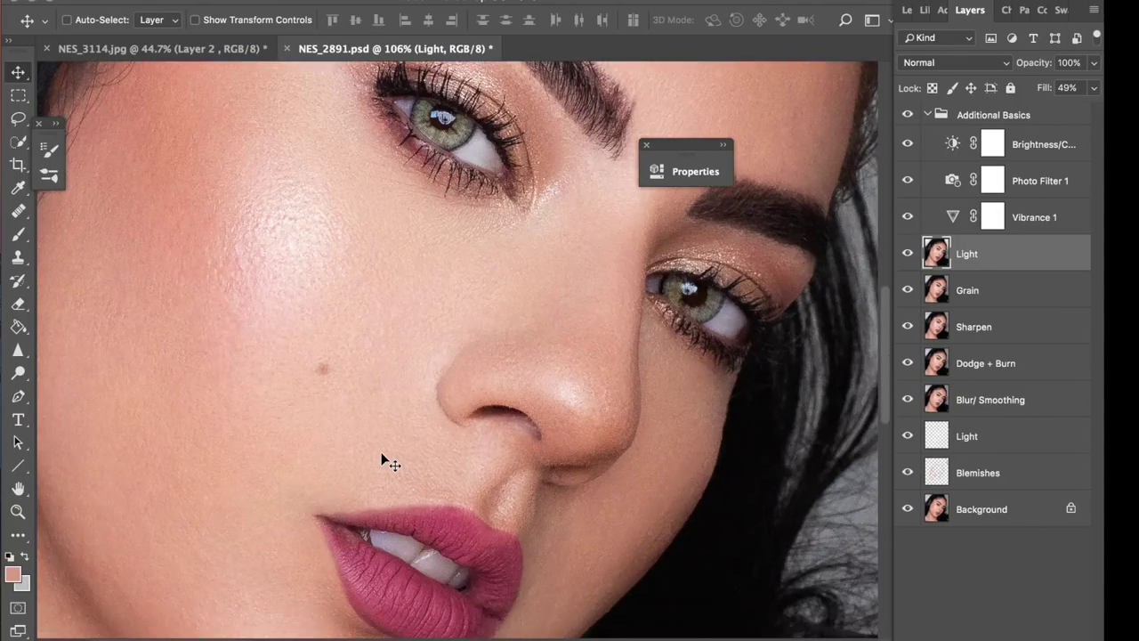
scroll(328, 546, "down", 1)
scroll(329, 541, "down", 2)
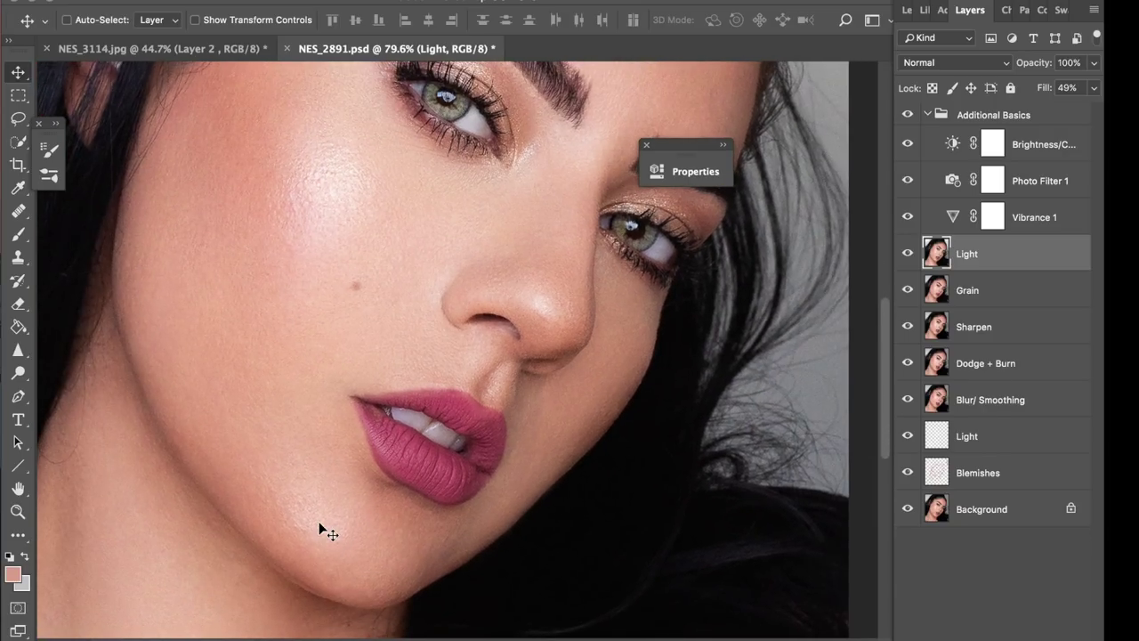
scroll(319, 523, "down", 3)
scroll(318, 523, "down", 2)
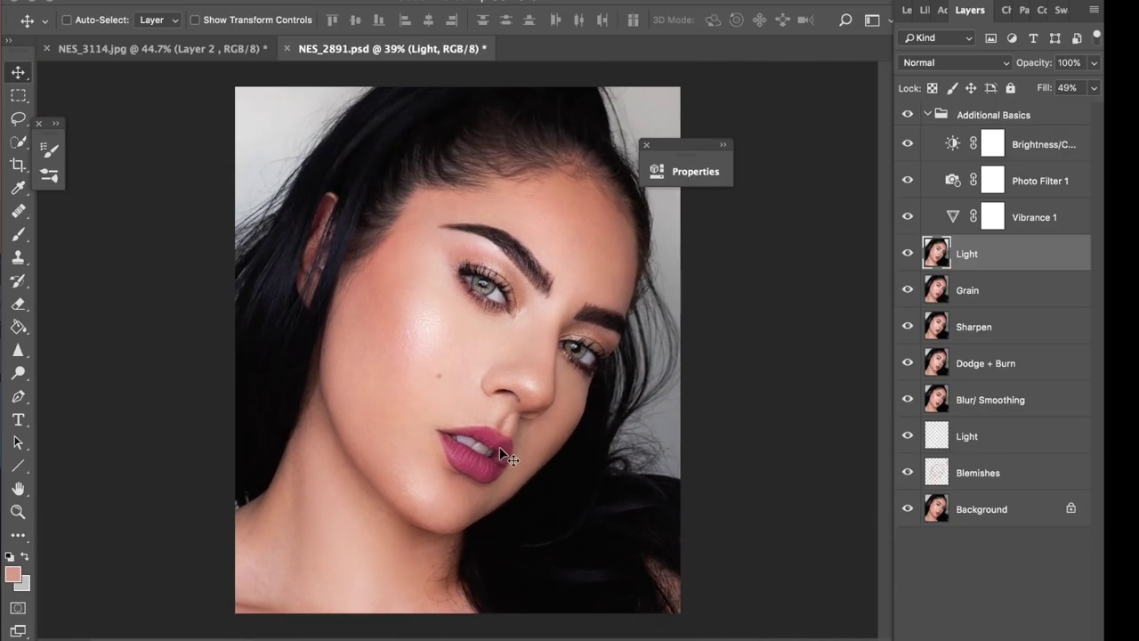